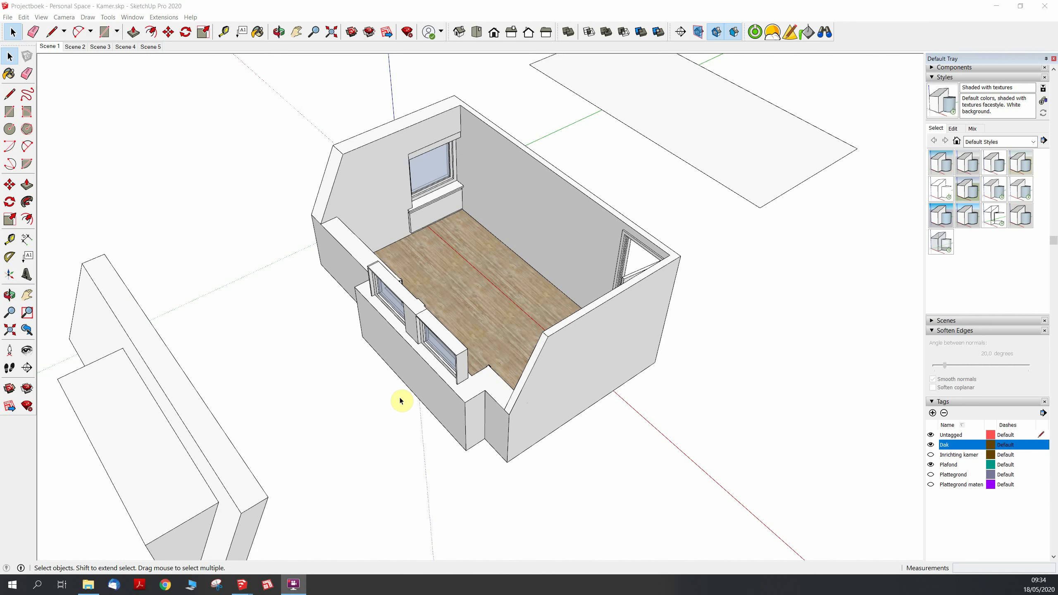
# Browse to the Voorbeelden Plattegrondschetsen folder and preview Plattegrondschets Kantoor.jpg.
pyautogui.click(89, 584)
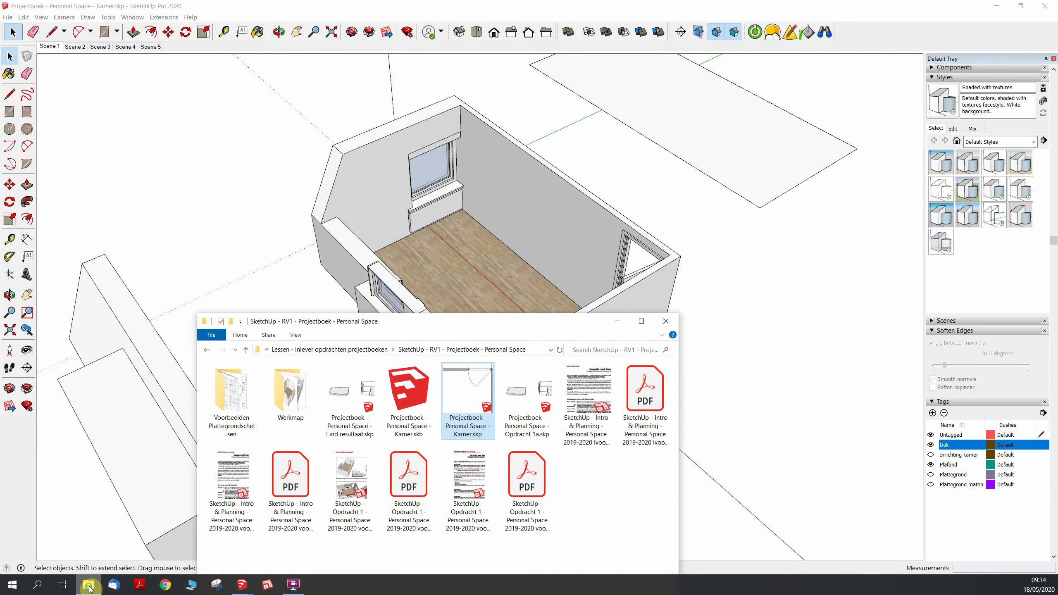
pyautogui.doubleClick(232, 387)
pyautogui.click(231, 375)
pyautogui.doubleClick(232, 375)
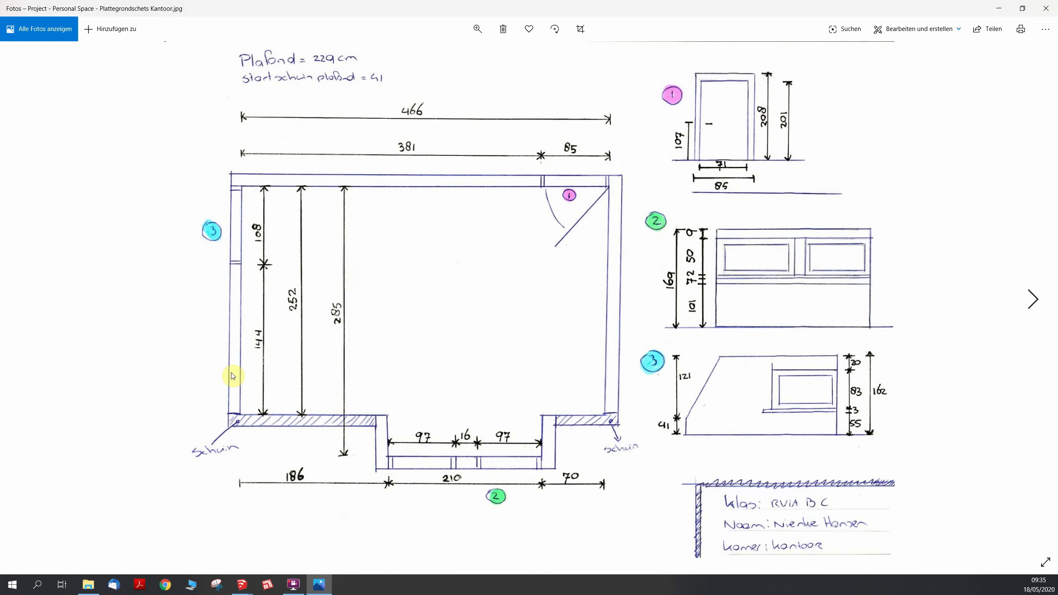
pyautogui.click(1054, 8)
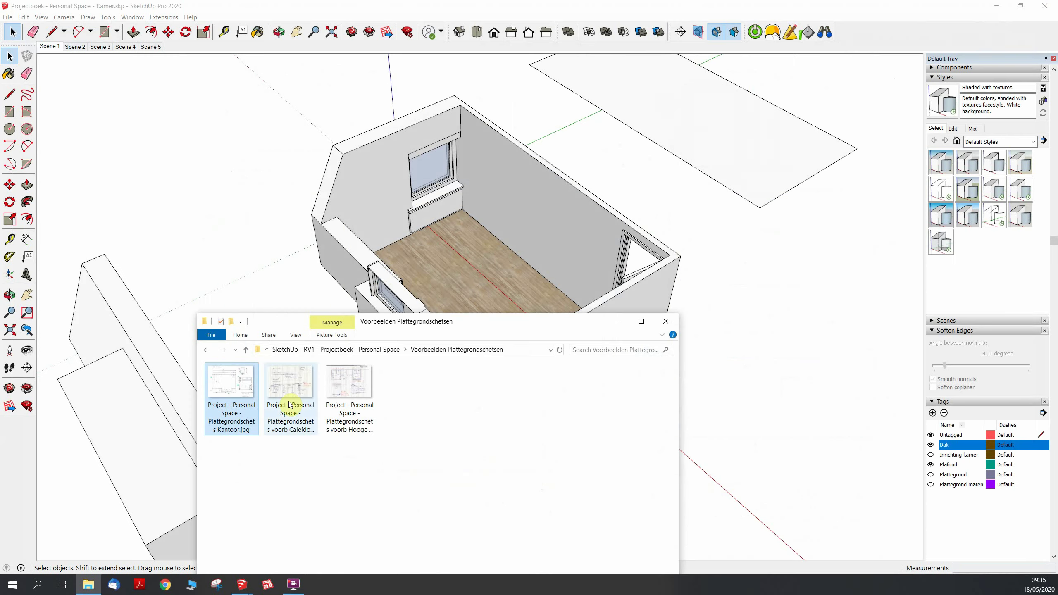
# Place the office floor-plan sketch image flat in the model beside the room.
pyautogui.click(802, 340)
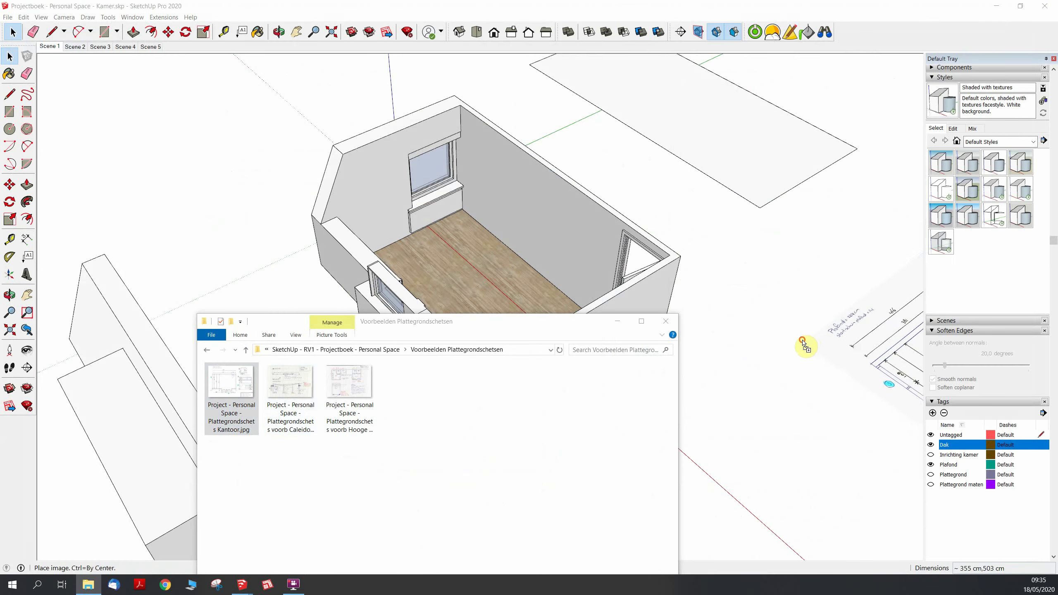
pyautogui.click(796, 318)
pyautogui.press('s')
pyautogui.scroll(-3, 501, 331)
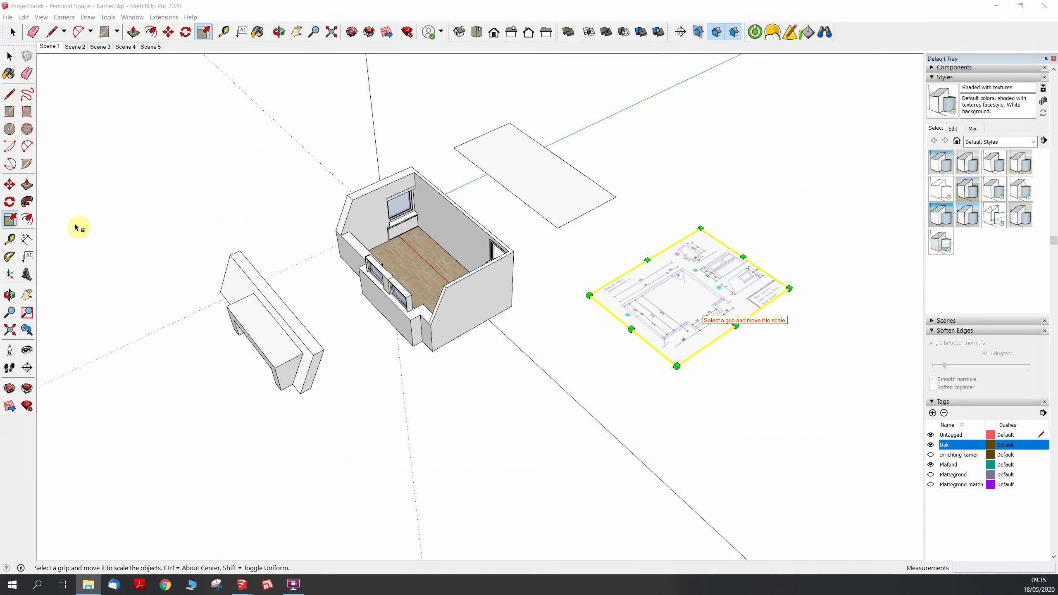
# Rotate the sketch image 90° so it lines up with the room.
pyautogui.click(9, 202)
pyautogui.moveTo(660, 299); pyautogui.dragTo(690, 283)
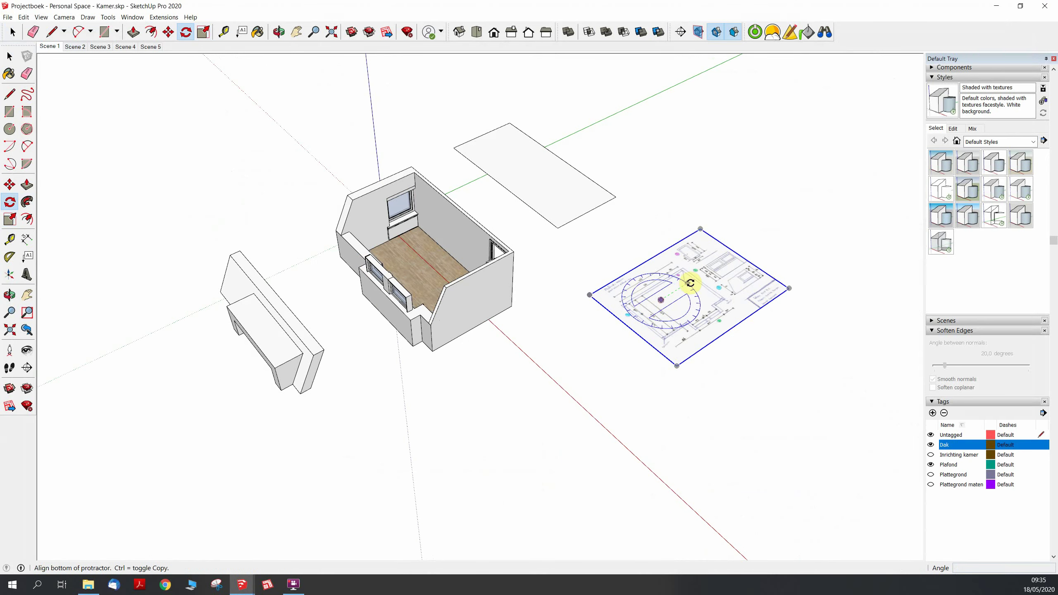
pyautogui.click(693, 332)
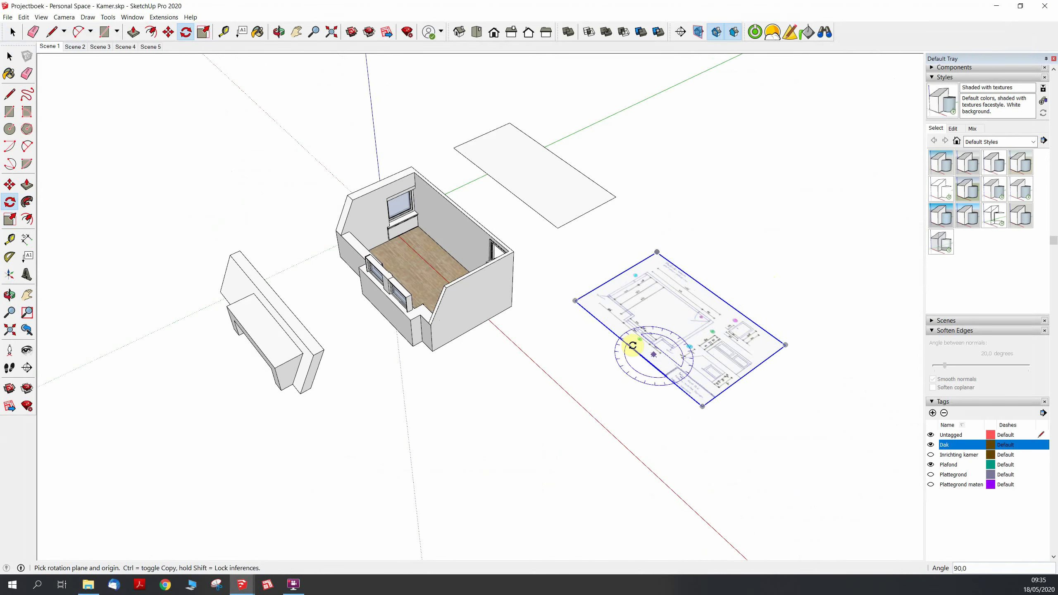
pyautogui.press('space')
pyautogui.moveTo(632, 347)
pyautogui.mouseDown(button='middle')
pyautogui.moveTo(659, 493)
pyautogui.moveTo(593, 442)
pyautogui.moveTo(631, 316)
pyautogui.mouseUp(button='middle')
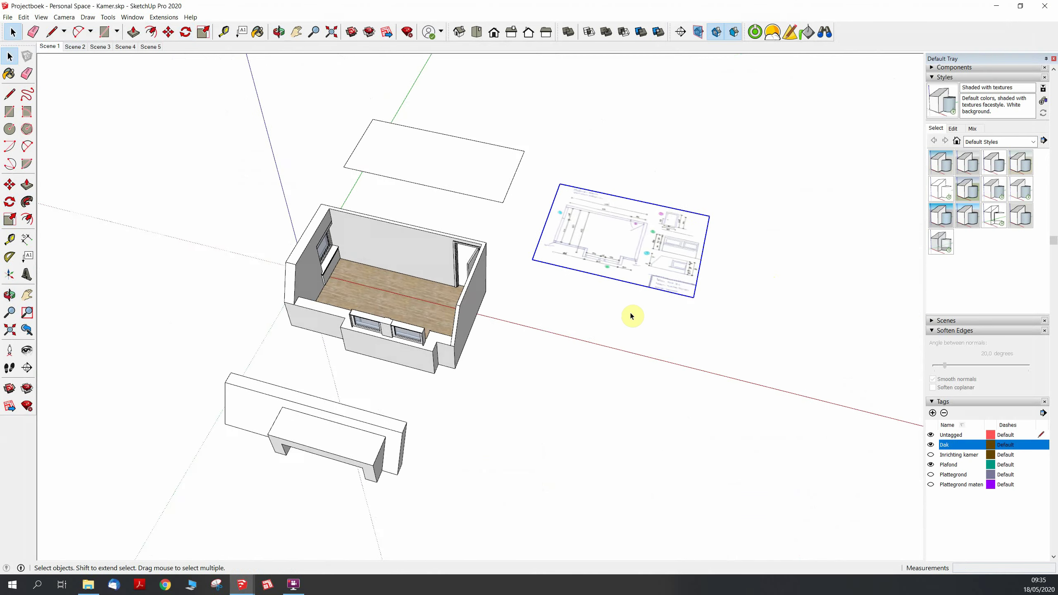
pyautogui.scroll(2, 631, 308)
pyautogui.scroll(-2, 703, 308)
pyautogui.scroll(2, 657, 244)
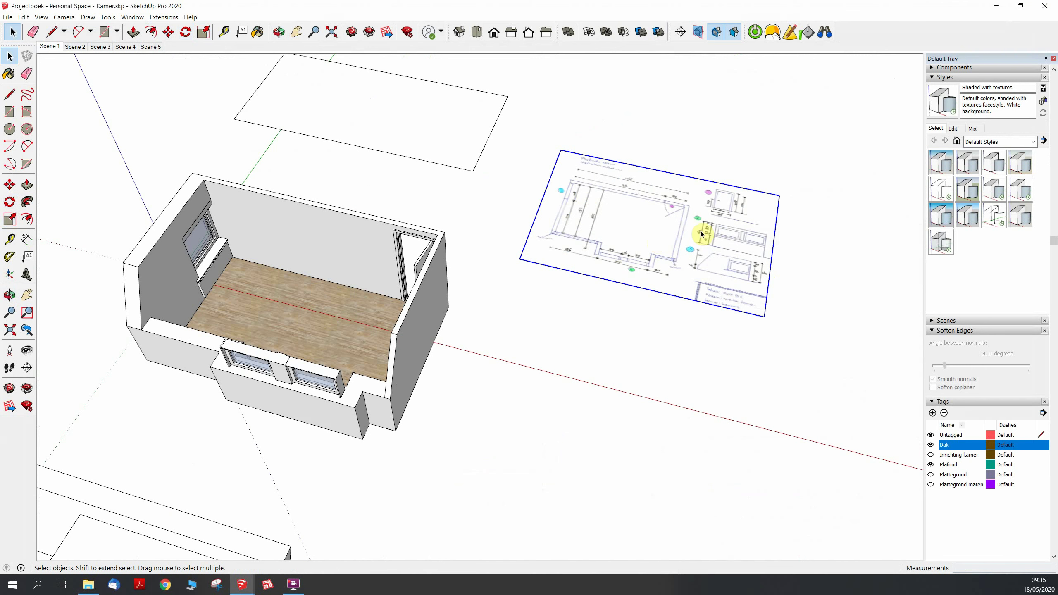
pyautogui.scroll(-2, 704, 232)
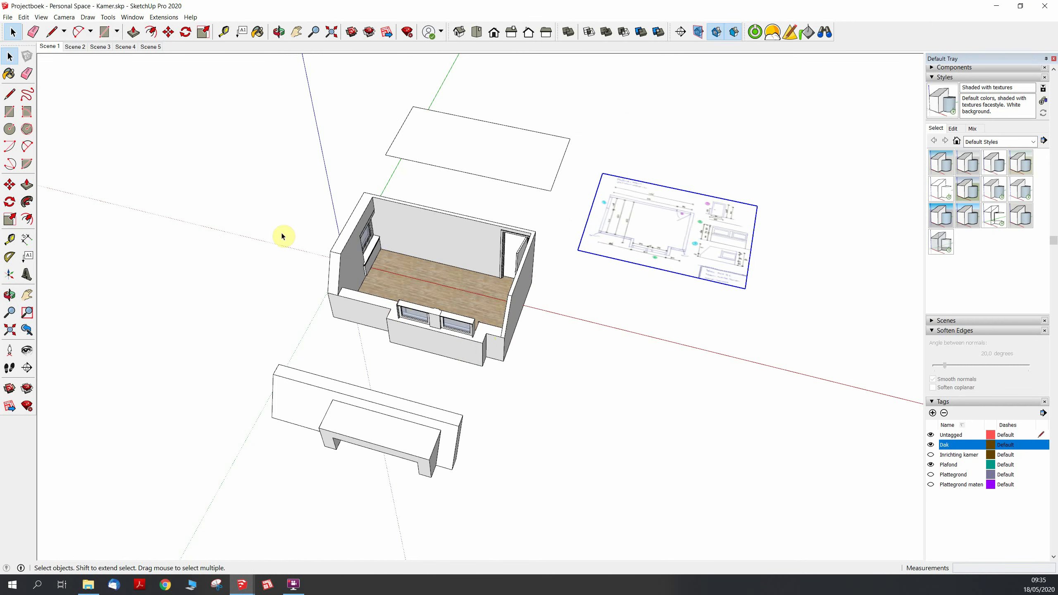
pyautogui.scroll(3, 424, 300)
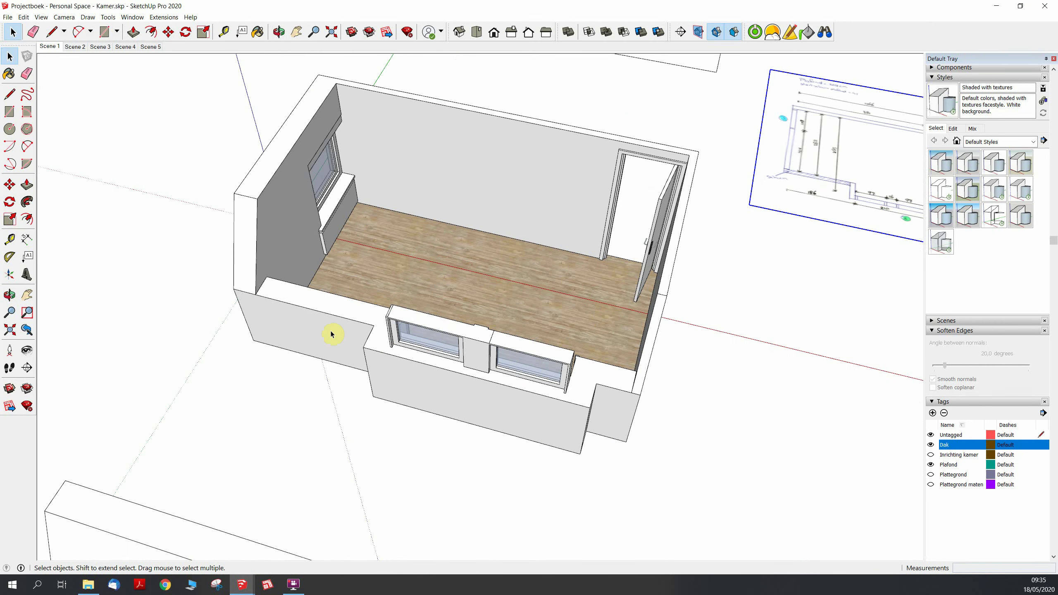
pyautogui.scroll(-3, 304, 244)
pyautogui.scroll(3, 441, 303)
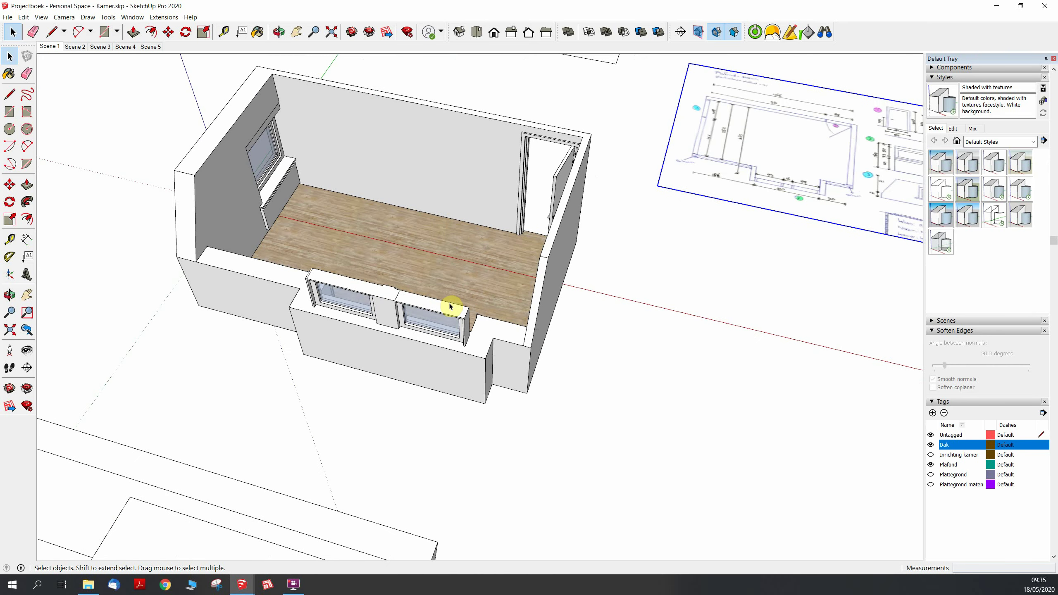
pyautogui.scroll(-3, 450, 306)
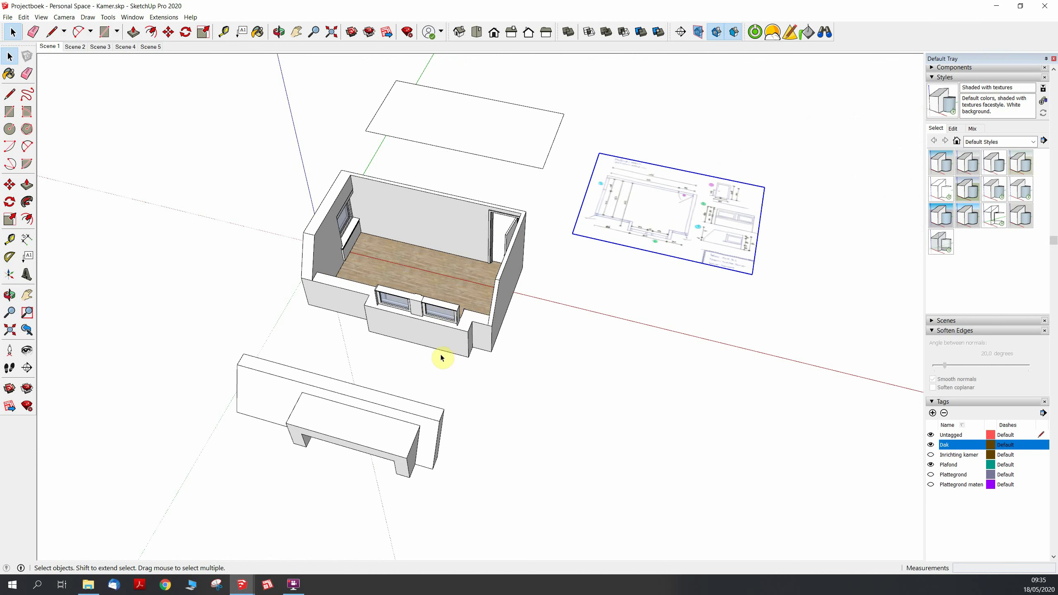
pyautogui.scroll(3, 646, 200)
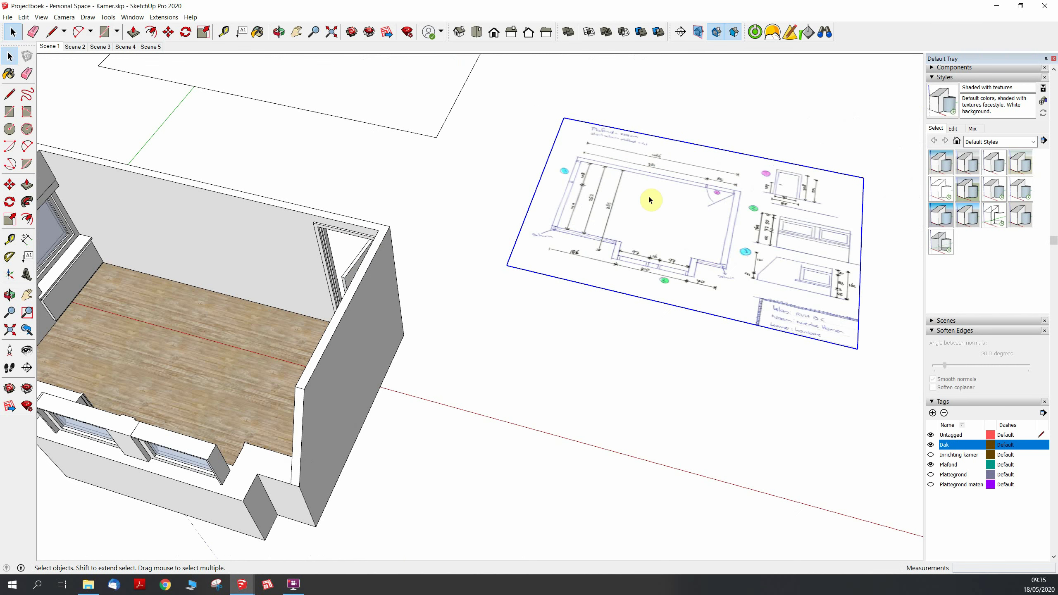
pyautogui.scroll(-2, 545, 246)
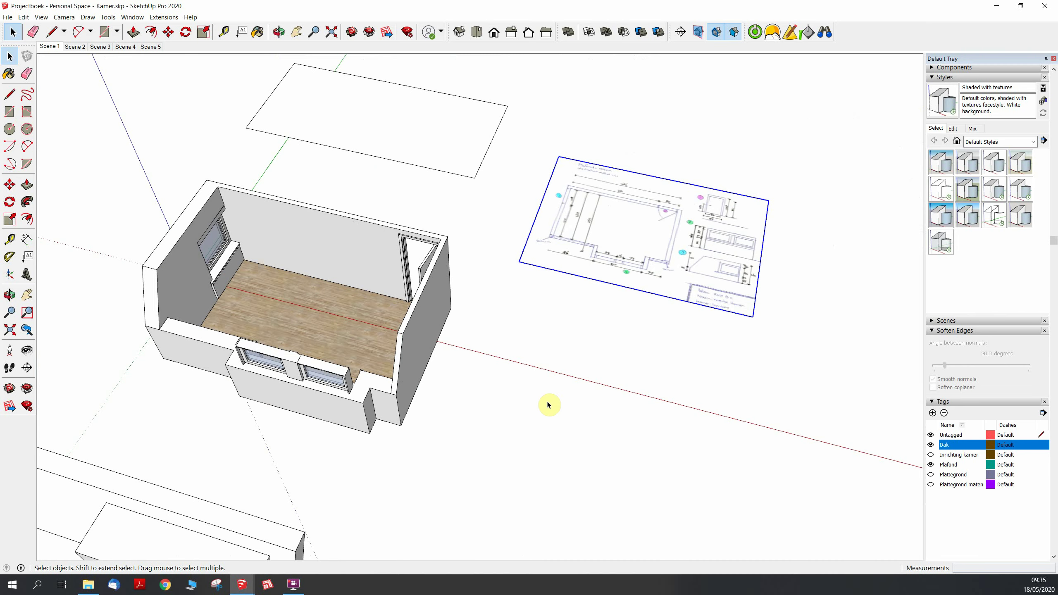
# Select the 3D room group.
pyautogui.moveTo(413, 406)
pyautogui.mouseDown(button='middle')
pyautogui.moveTo(342, 368)
pyautogui.moveTo(370, 286)
pyautogui.moveTo(397, 341)
pyautogui.moveTo(307, 111)
pyautogui.moveTo(335, 99)
pyautogui.moveTo(373, 373)
pyautogui.mouseUp(button='middle')
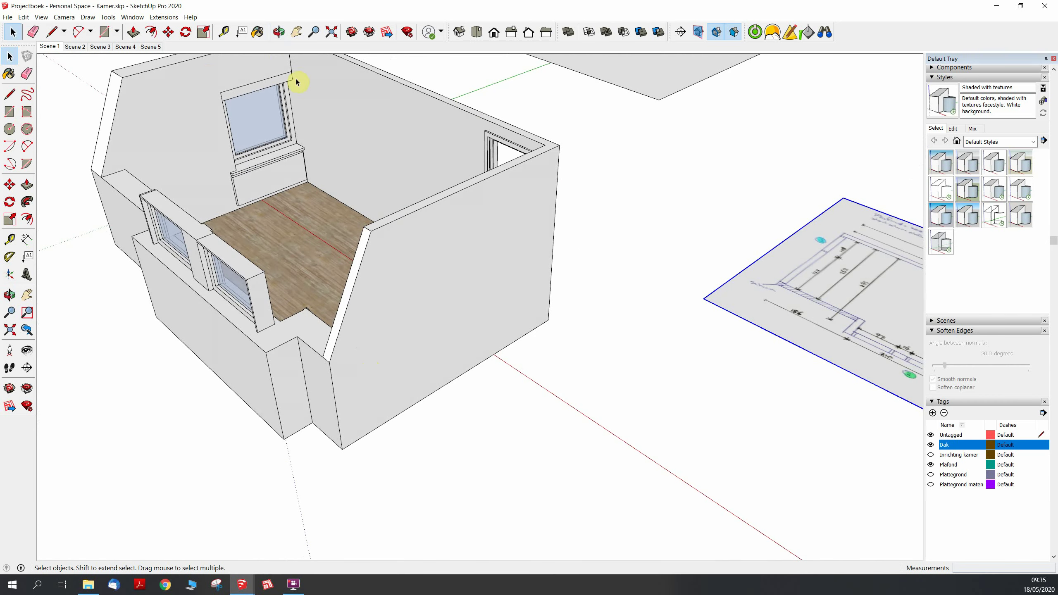
pyautogui.moveTo(384, 385)
pyautogui.mouseDown(button='middle')
pyautogui.moveTo(314, 238)
pyautogui.moveTo(377, 329)
pyautogui.mouseUp(button='middle')
pyautogui.click(379, 327)
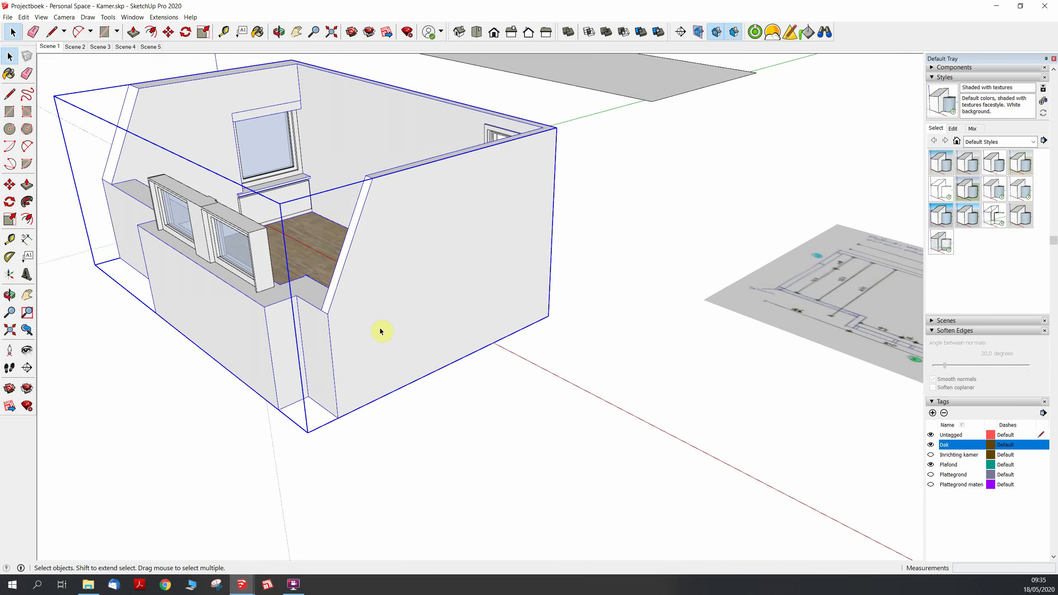
pyautogui.click(558, 367)
pyautogui.click(356, 299)
# View the room box from above and open the room group for editing.
pyautogui.moveTo(376, 328)
pyautogui.mouseDown(button='middle')
pyautogui.moveTo(425, 279)
pyautogui.moveTo(378, 104)
pyautogui.moveTo(396, 187)
pyautogui.moveTo(404, 147)
pyautogui.mouseUp(button='middle')
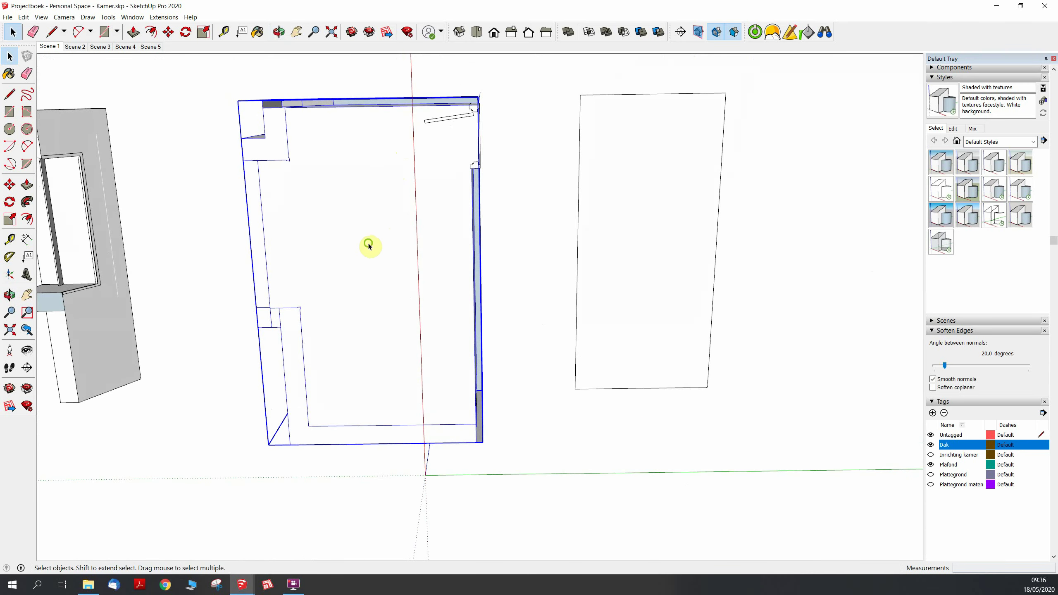
pyautogui.moveTo(368, 246); pyautogui.dragTo(389, 210, button='middle')
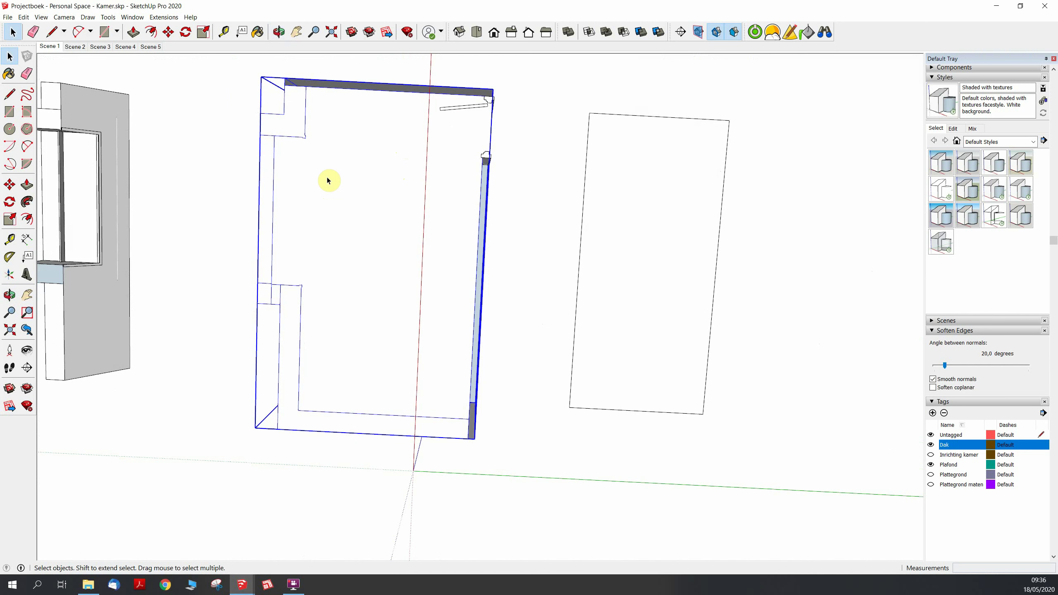
pyautogui.moveTo(329, 179); pyautogui.dragTo(368, 230, button='middle')
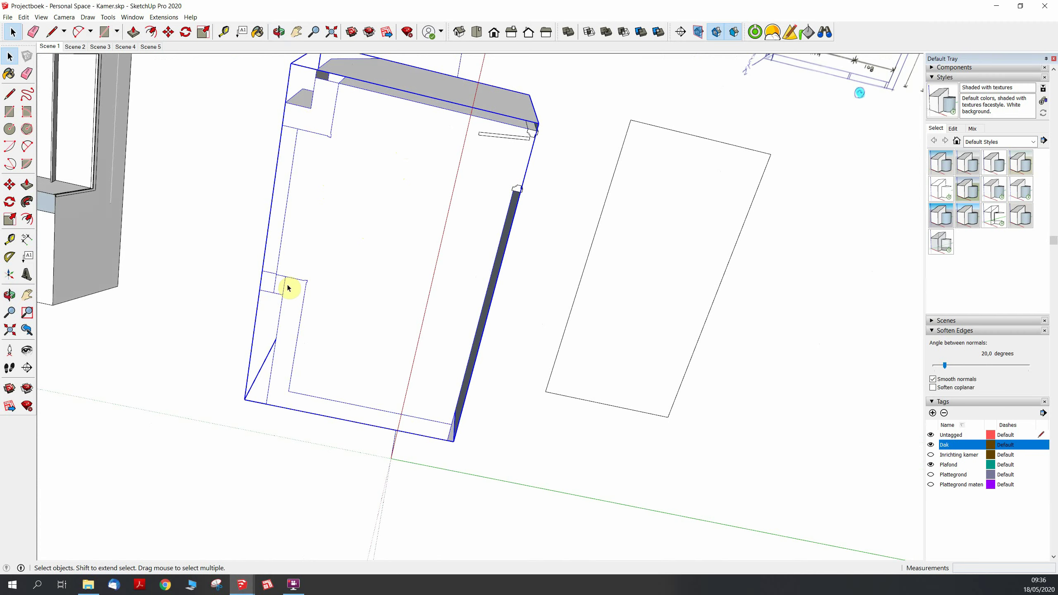
pyautogui.moveTo(373, 243)
pyautogui.mouseDown(button='middle')
pyautogui.moveTo(463, 491)
pyautogui.moveTo(484, 506)
pyautogui.moveTo(418, 229)
pyautogui.mouseUp(button='middle')
pyautogui.moveTo(414, 310); pyautogui.dragTo(404, 324, button='middle')
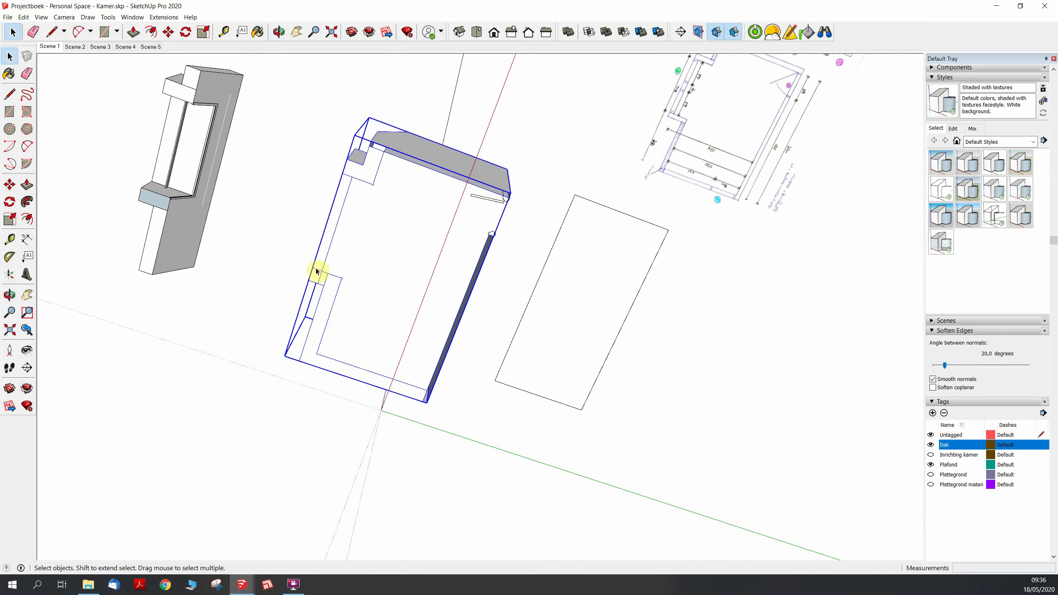
pyautogui.scroll(3, 479, 235)
pyautogui.scroll(3, 500, 229)
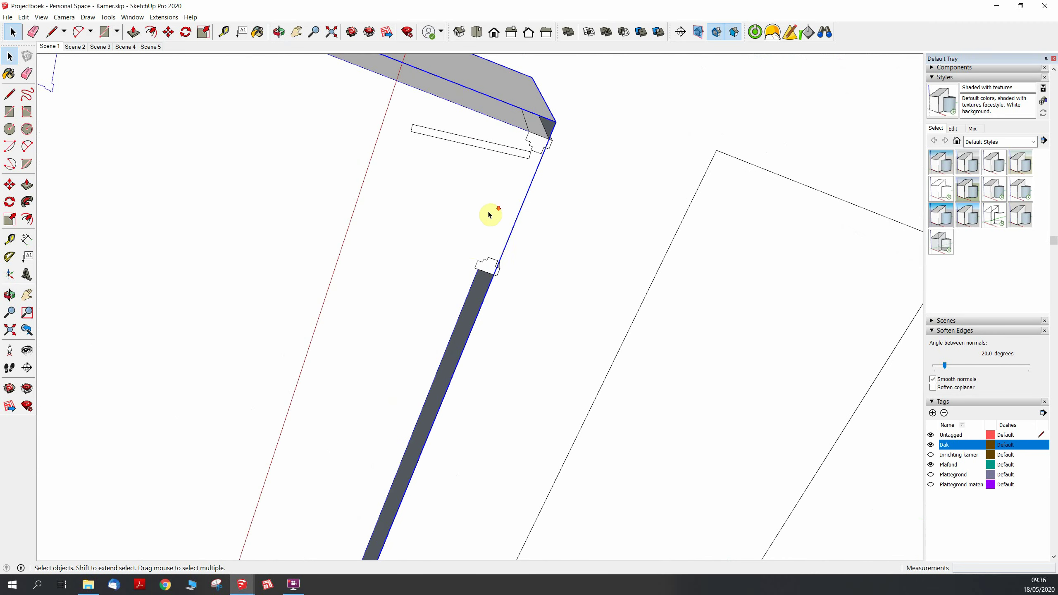
pyautogui.scroll(-3, 460, 183)
pyautogui.scroll(1, 470, 151)
pyautogui.scroll(-3, 431, 216)
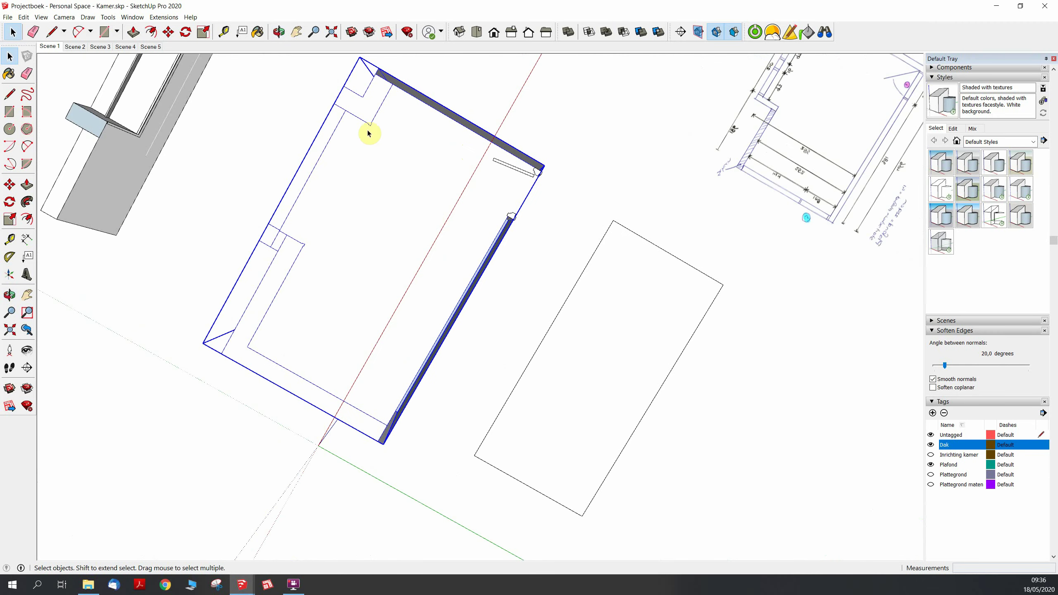
pyautogui.moveTo(393, 327)
pyautogui.mouseDown(button='middle')
pyautogui.moveTo(389, 216)
pyautogui.moveTo(487, 374)
pyautogui.moveTo(541, 357)
pyautogui.moveTo(498, 239)
pyautogui.moveTo(609, 370)
pyautogui.moveTo(519, 347)
pyautogui.moveTo(465, 290)
pyautogui.moveTo(501, 366)
pyautogui.mouseUp(button='middle')
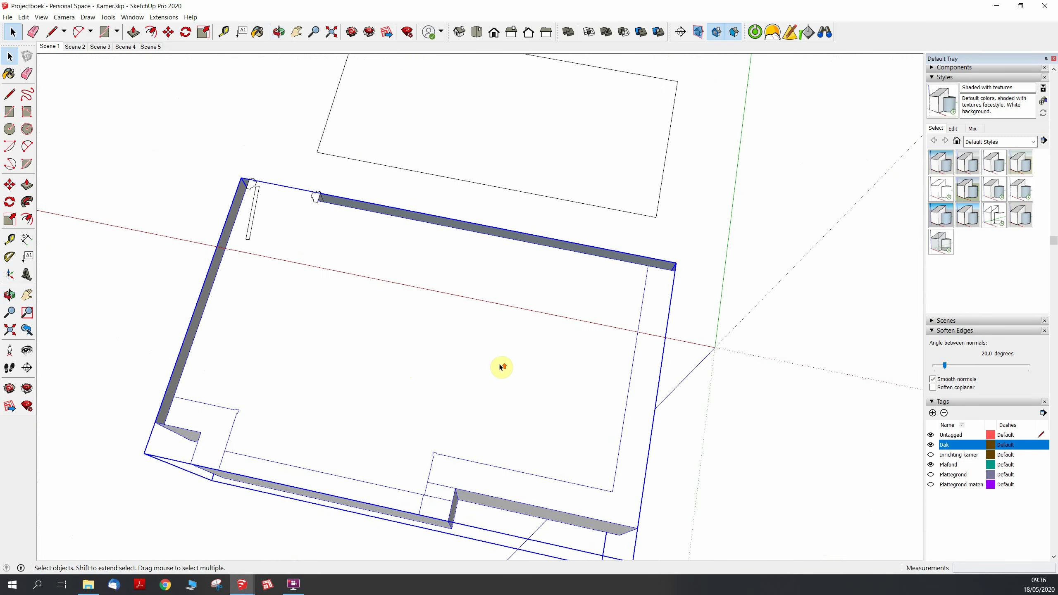
pyautogui.doubleClick(294, 229)
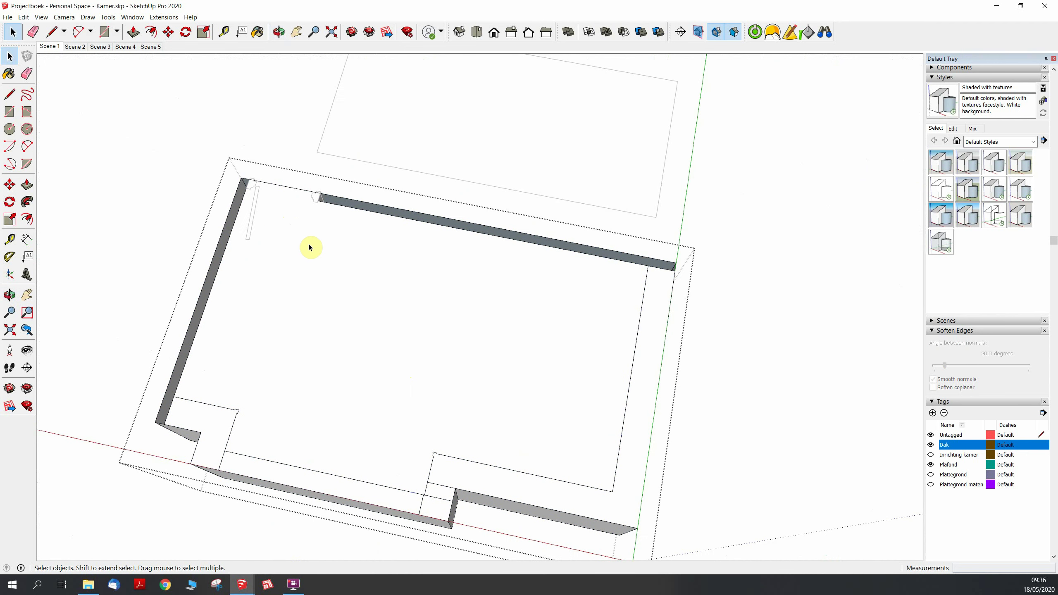
# Inside the group, select only the floor face.
pyautogui.doubleClick(309, 248)
pyautogui.click(319, 281)
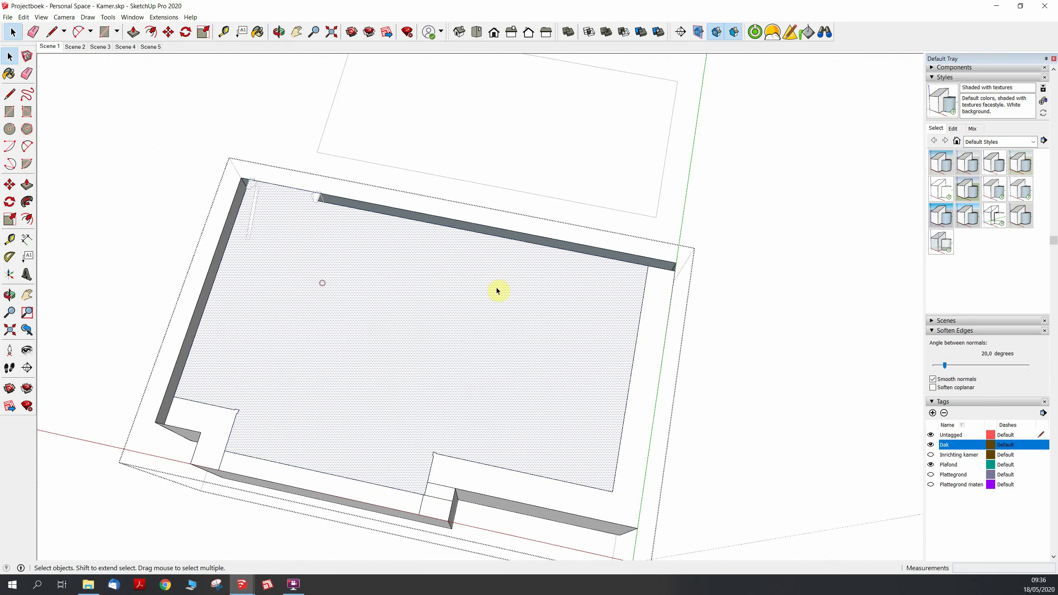
pyautogui.scroll(2, 684, 293)
pyautogui.scroll(3, 671, 270)
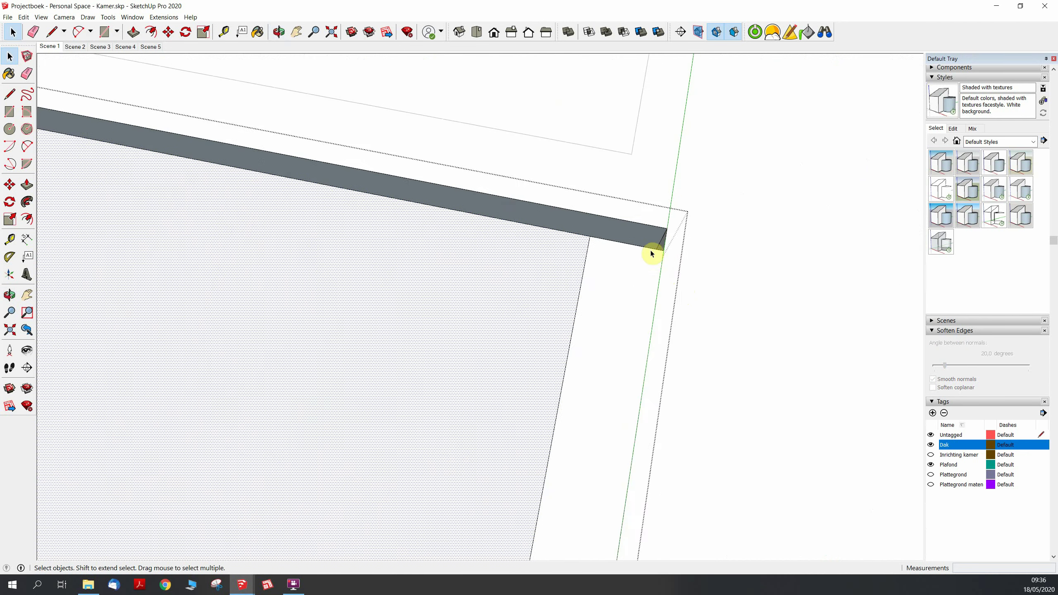
pyautogui.scroll(2, 686, 278)
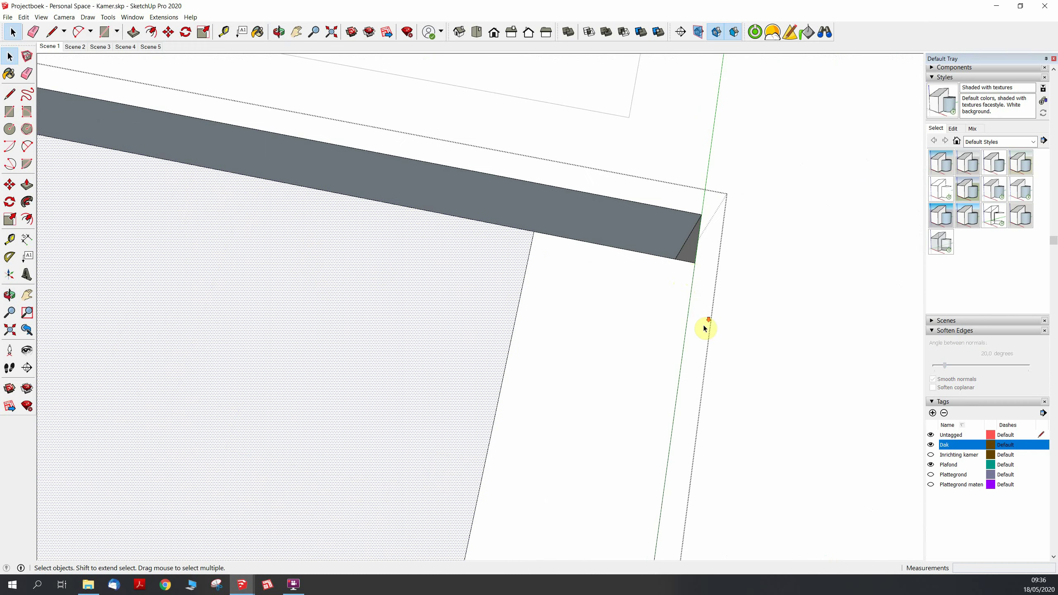
pyautogui.scroll(-2, 703, 326)
pyautogui.scroll(2, 562, 350)
# Draw an edge along the wall at its top-right corner.
pyautogui.press('l')
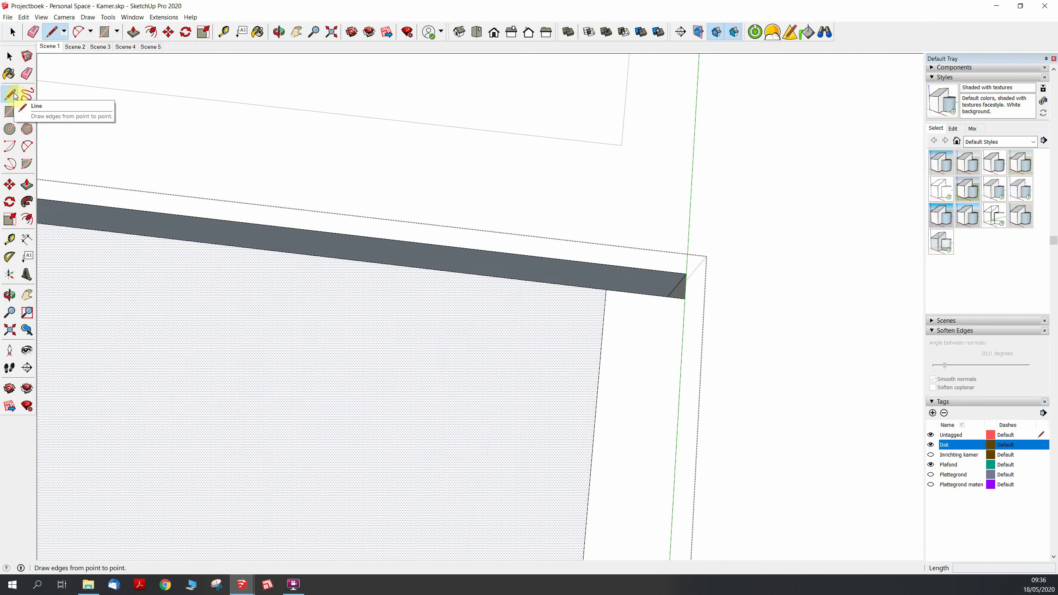
pyautogui.click(685, 298)
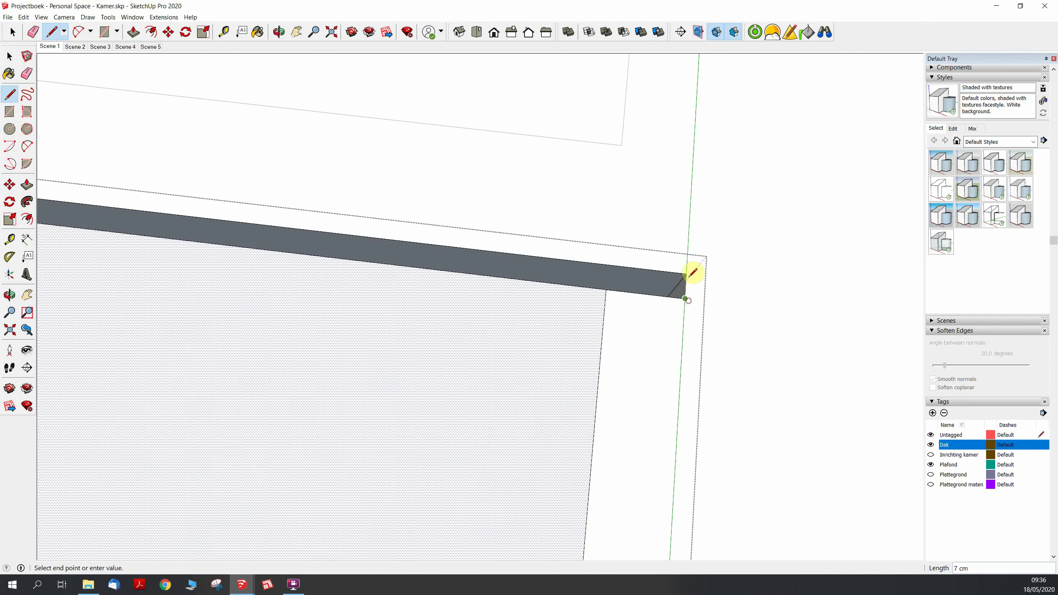
pyautogui.click(685, 274)
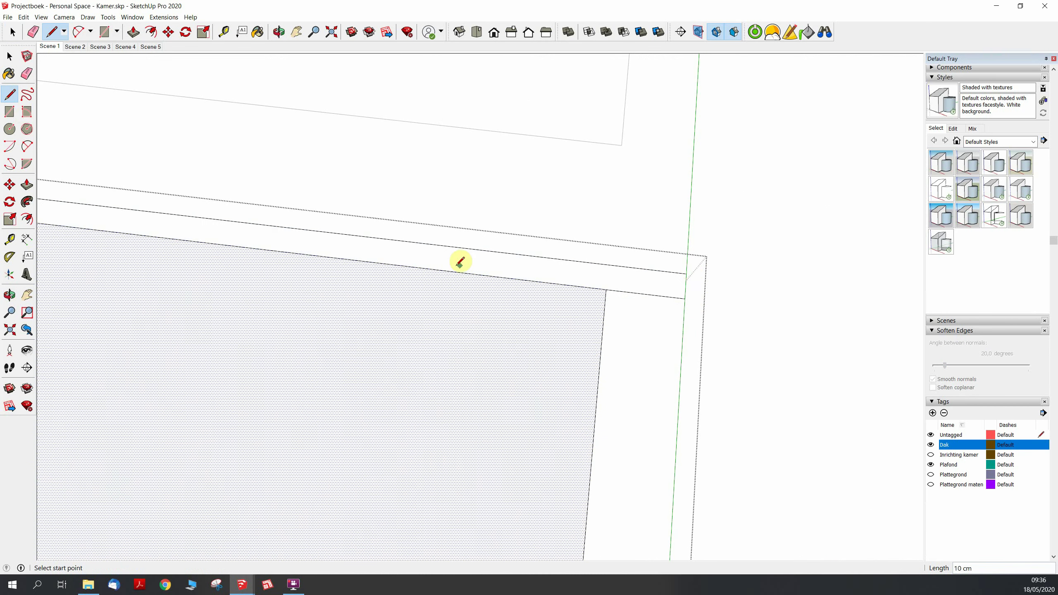
pyautogui.scroll(-2, 704, 308)
pyautogui.scroll(-3, 710, 313)
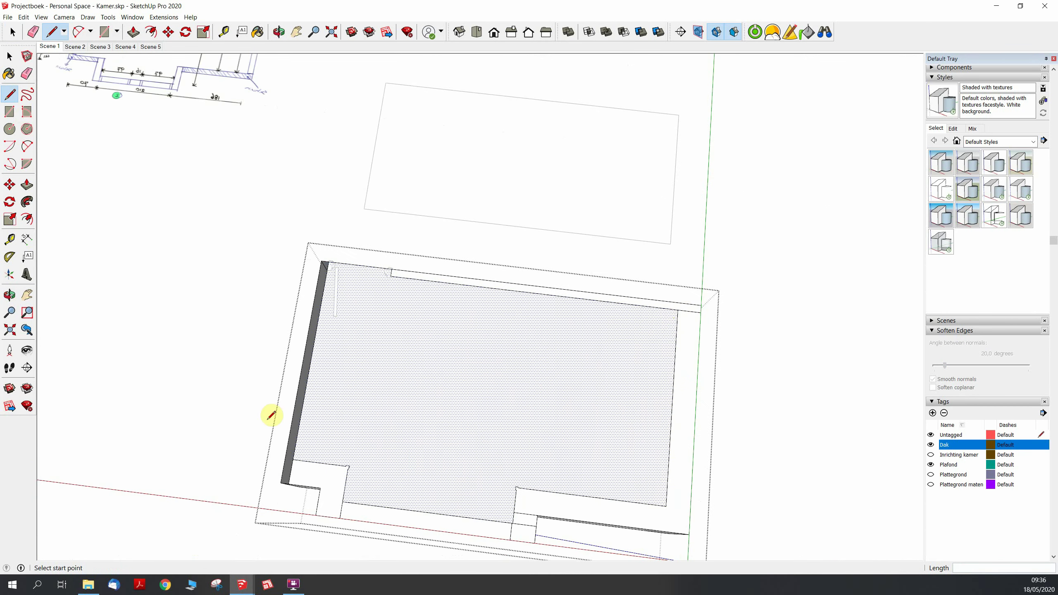
pyautogui.scroll(3, 291, 458)
pyautogui.scroll(2, 296, 460)
pyautogui.scroll(2, 294, 453)
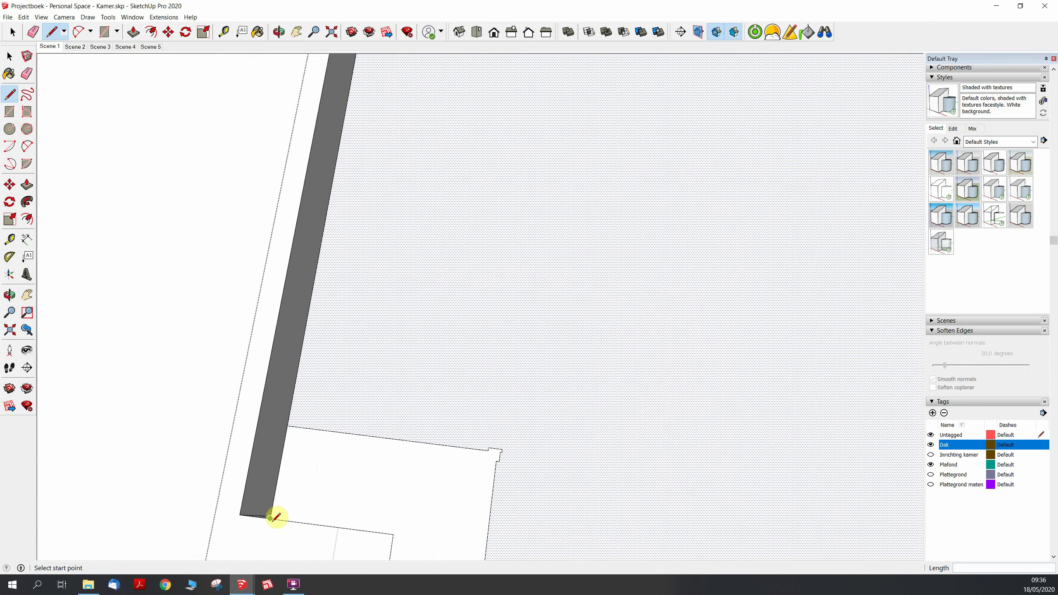
# Close a line at the lower wall corner to split off the wall-top face.
pyautogui.click(246, 509)
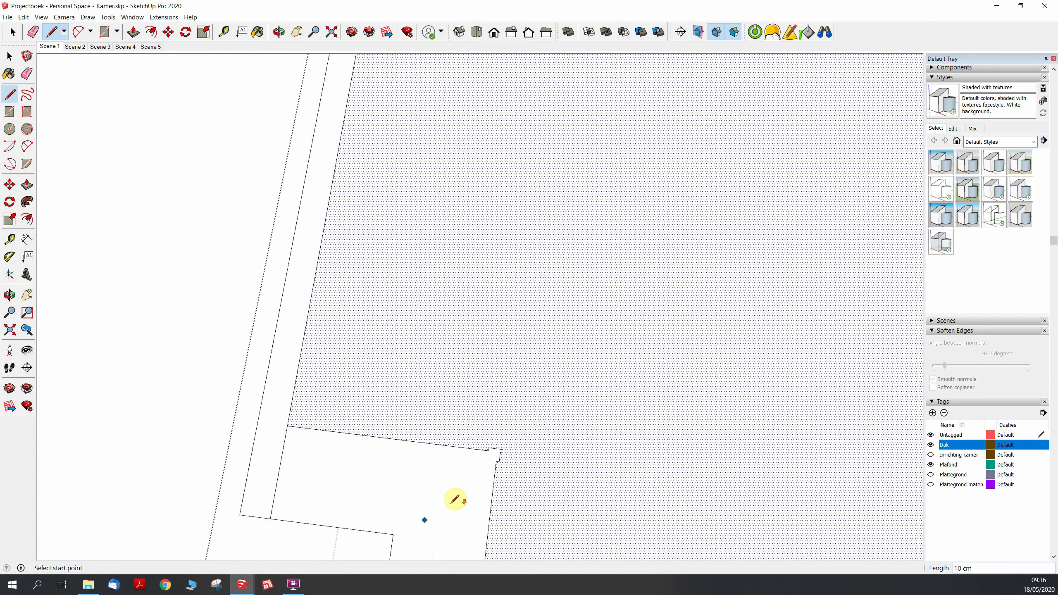
pyautogui.scroll(-2, 421, 496)
pyautogui.scroll(-2, 421, 495)
pyautogui.scroll(-3, 413, 501)
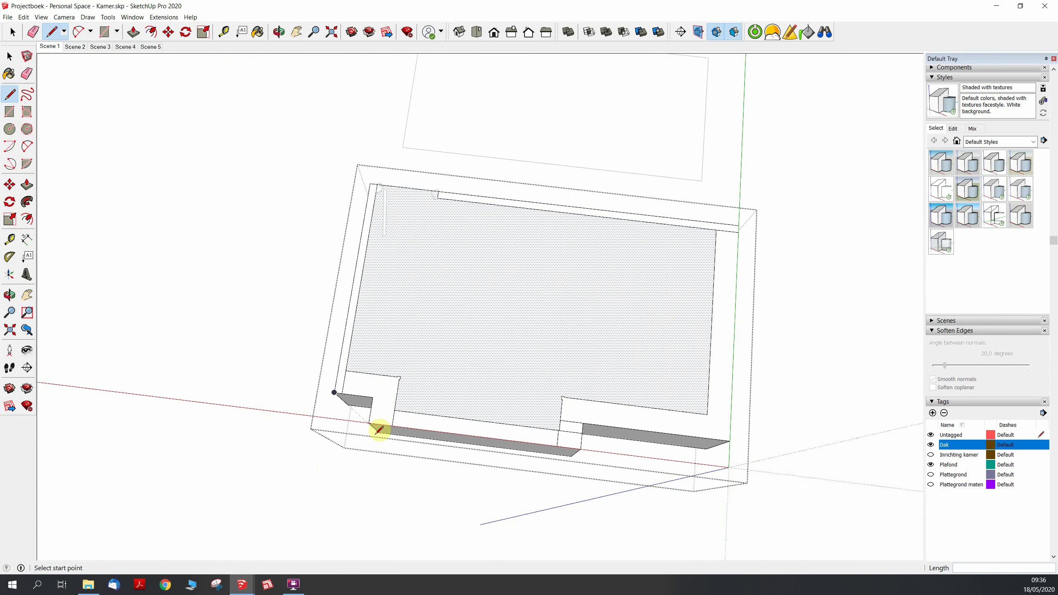
pyautogui.scroll(5, 387, 425)
pyautogui.moveTo(404, 406)
pyautogui.mouseDown(button='middle')
pyautogui.moveTo(407, 383)
pyautogui.moveTo(378, 385)
pyautogui.moveTo(324, 544)
pyautogui.moveTo(349, 366)
pyautogui.moveTo(617, 332)
pyautogui.moveTo(473, 420)
pyautogui.mouseUp(button='middle')
pyautogui.scroll(-3, 472, 420)
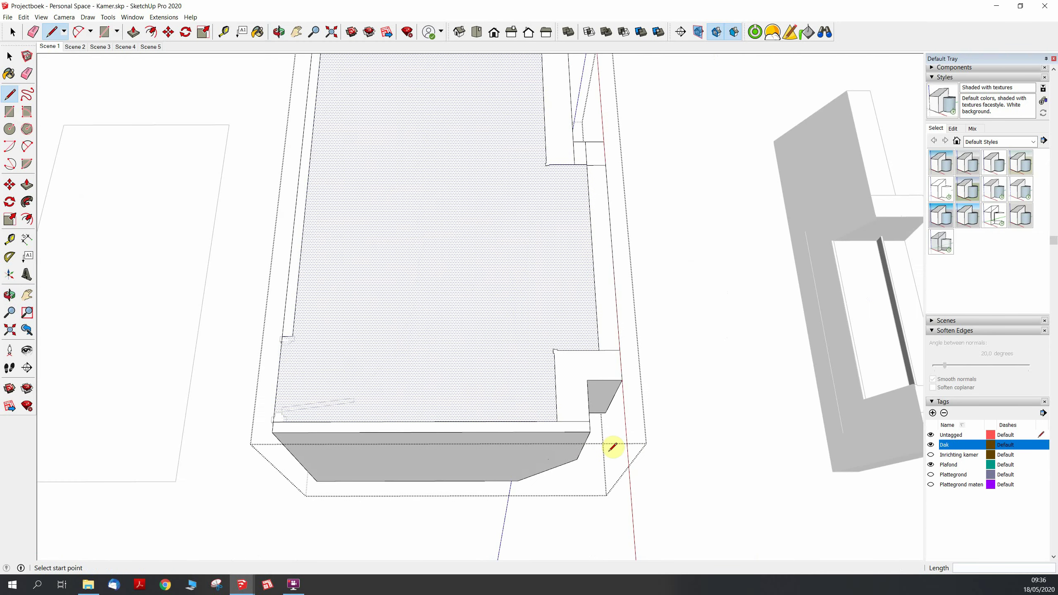
pyautogui.press('e')
pyautogui.scroll(3, 592, 430)
# Erase the three stray short edges by the wall notch.
pyautogui.click(578, 426)
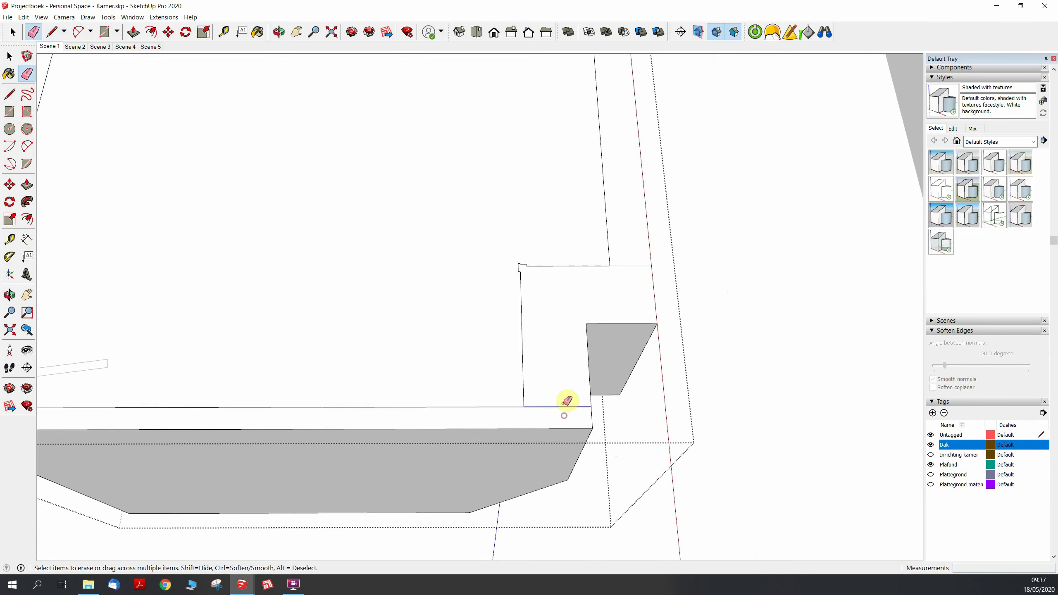
pyautogui.scroll(-3, 567, 401)
pyautogui.scroll(-2, 566, 442)
pyautogui.scroll(1, 572, 437)
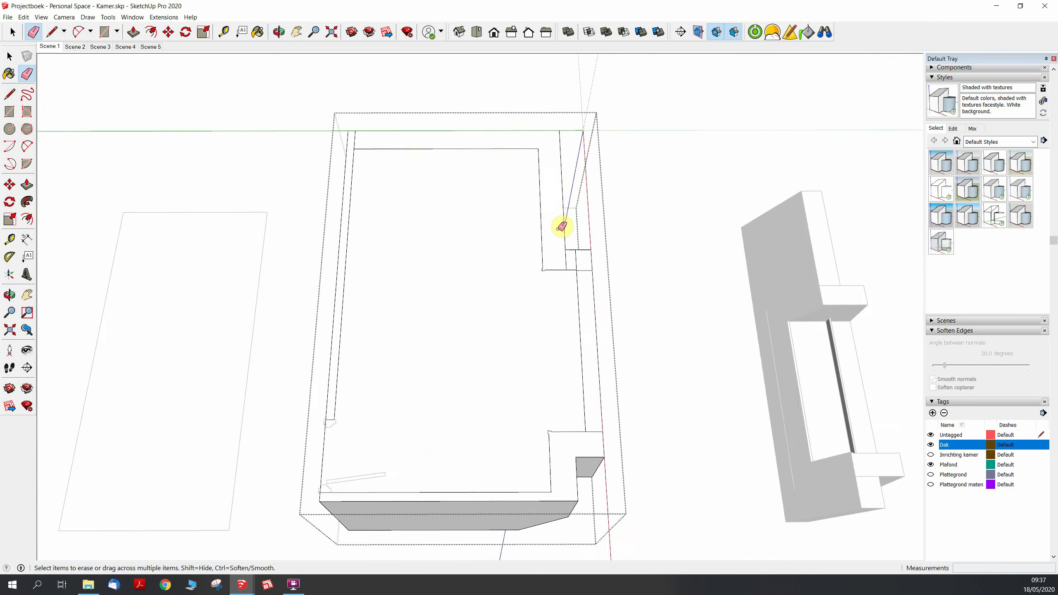
pyautogui.scroll(5, 567, 267)
pyautogui.click(569, 269)
pyautogui.click(597, 277)
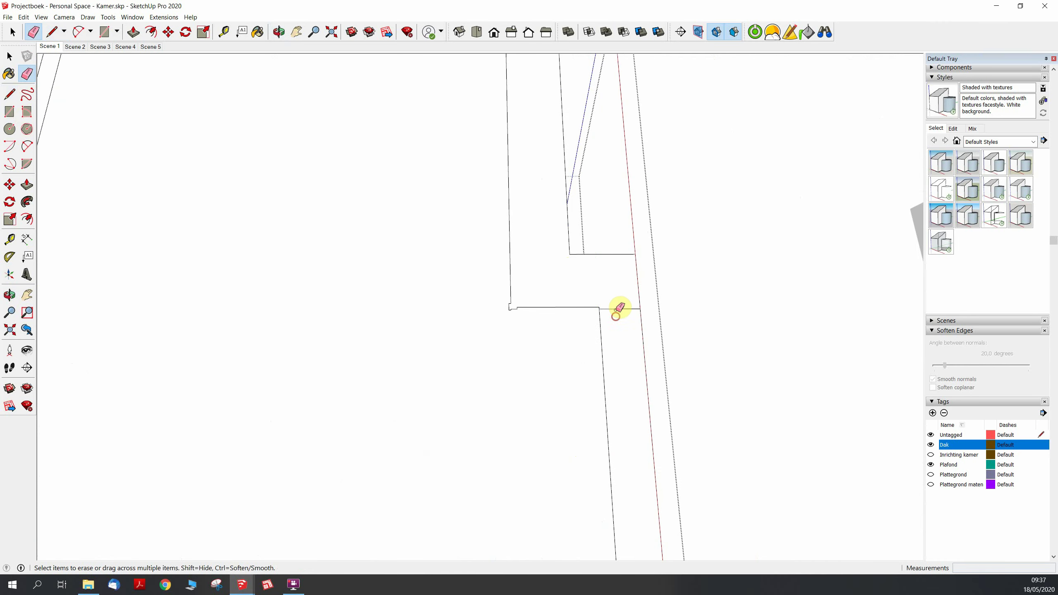
pyautogui.scroll(-3, 566, 236)
pyautogui.scroll(-3, 606, 411)
pyautogui.scroll(3, 598, 387)
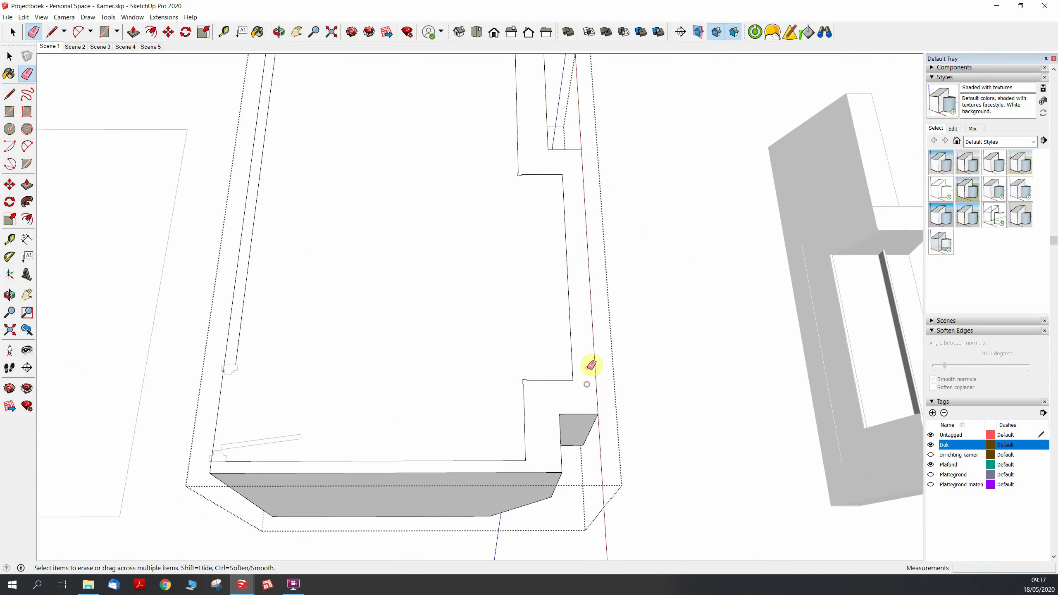
pyautogui.scroll(-2, 593, 407)
pyautogui.scroll(2, 402, 158)
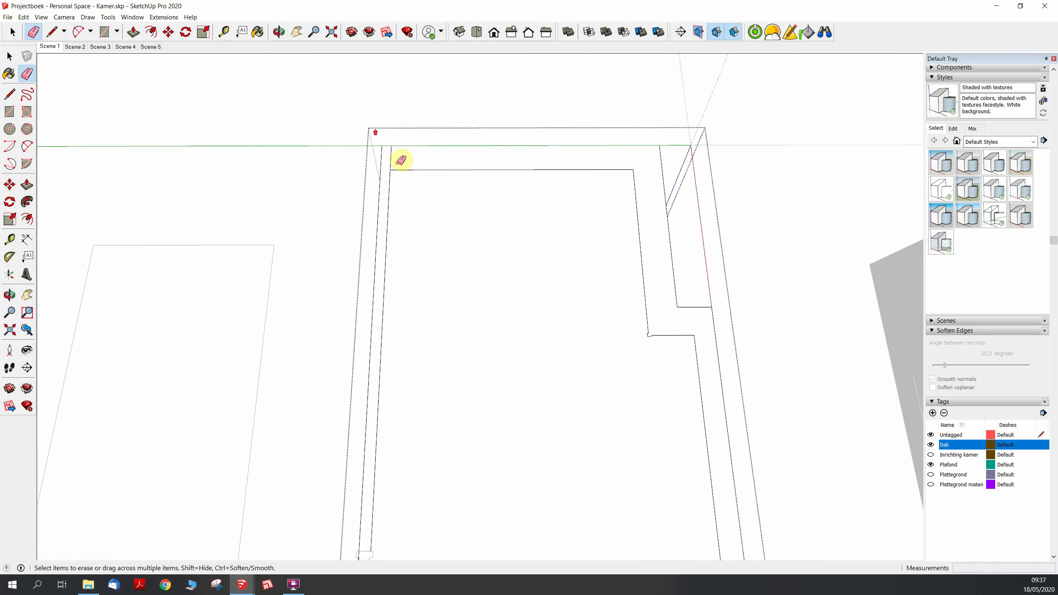
pyautogui.press('space')
# Select the wall-top strip face together with its bounding edges.
pyautogui.scroll(-2, 444, 184)
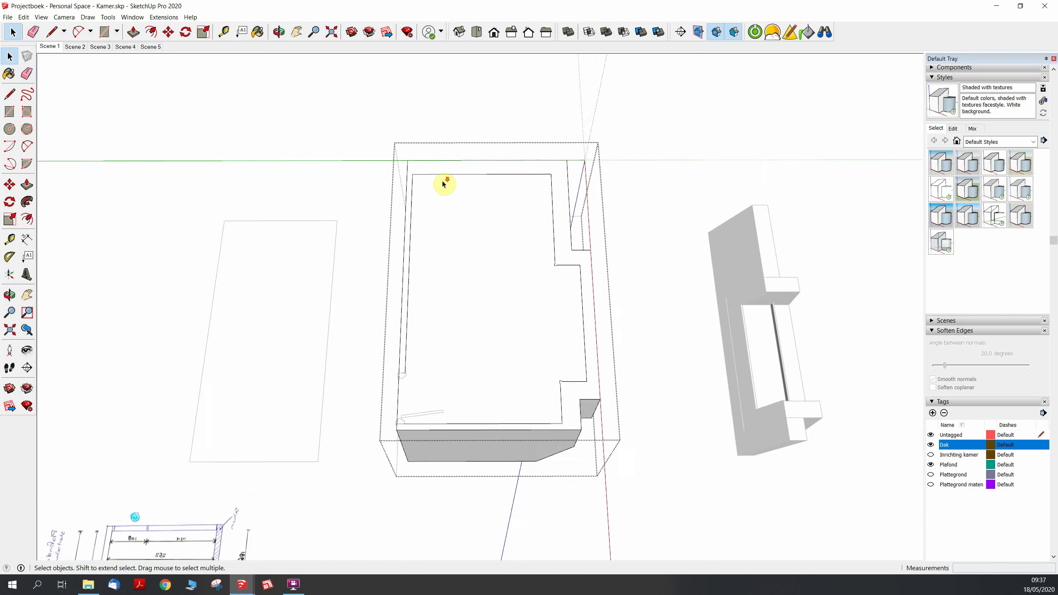
pyautogui.moveTo(443, 183)
pyautogui.mouseDown(button='middle')
pyautogui.moveTo(574, 425)
pyautogui.moveTo(559, 348)
pyautogui.moveTo(491, 180)
pyautogui.moveTo(520, 365)
pyautogui.moveTo(267, 441)
pyautogui.moveTo(107, 432)
pyautogui.moveTo(385, 373)
pyautogui.moveTo(133, 386)
pyautogui.moveTo(326, 373)
pyautogui.moveTo(699, 298)
pyautogui.moveTo(472, 465)
pyautogui.moveTo(494, 289)
pyautogui.moveTo(495, 338)
pyautogui.moveTo(451, 303)
pyautogui.moveTo(507, 246)
pyautogui.mouseUp(button='middle')
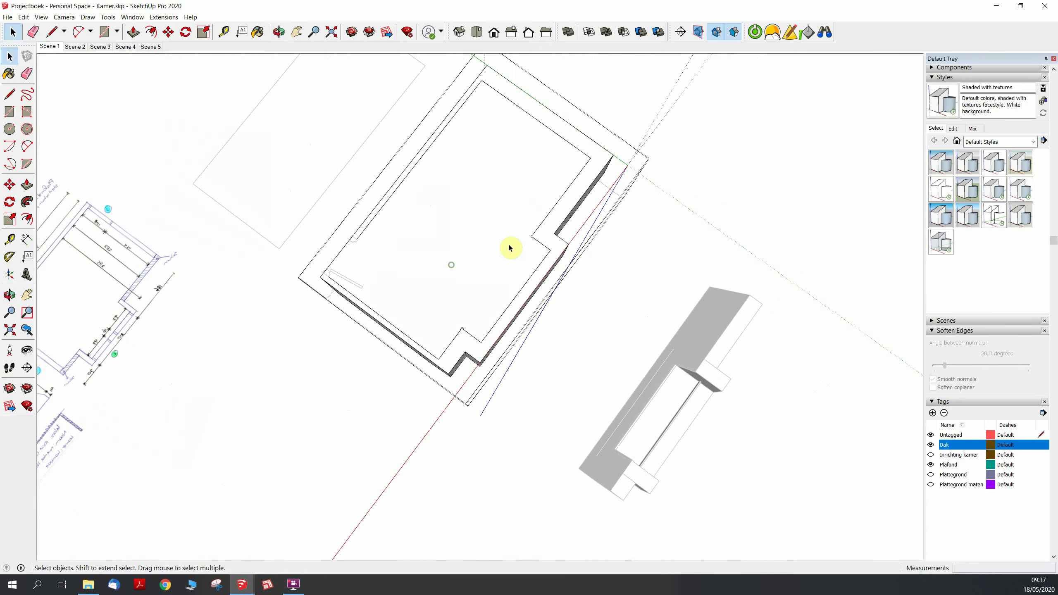
pyautogui.click(544, 239)
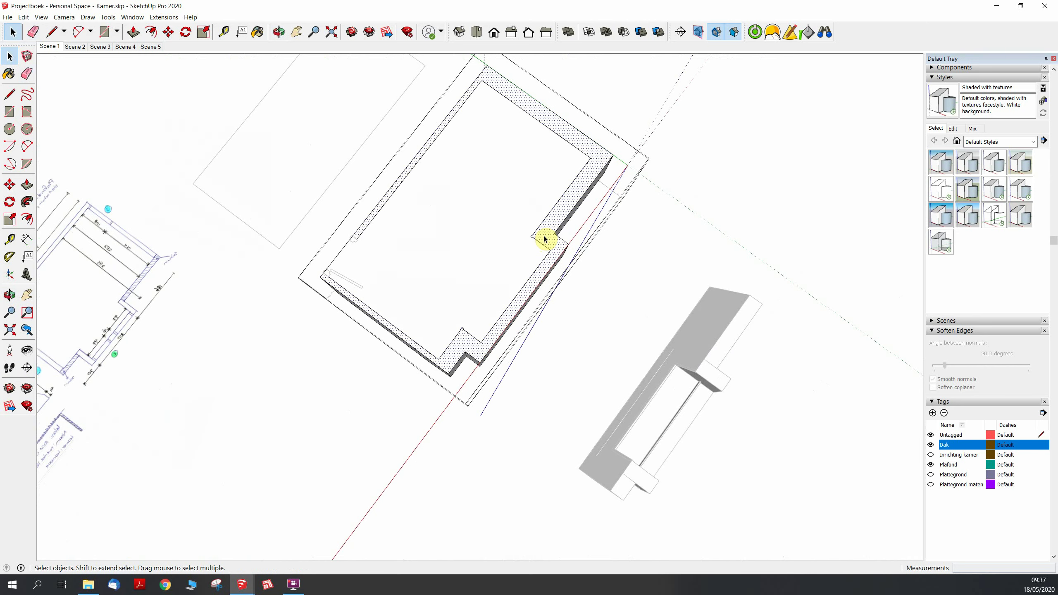
pyautogui.scroll(2, 544, 239)
pyautogui.doubleClick(547, 239)
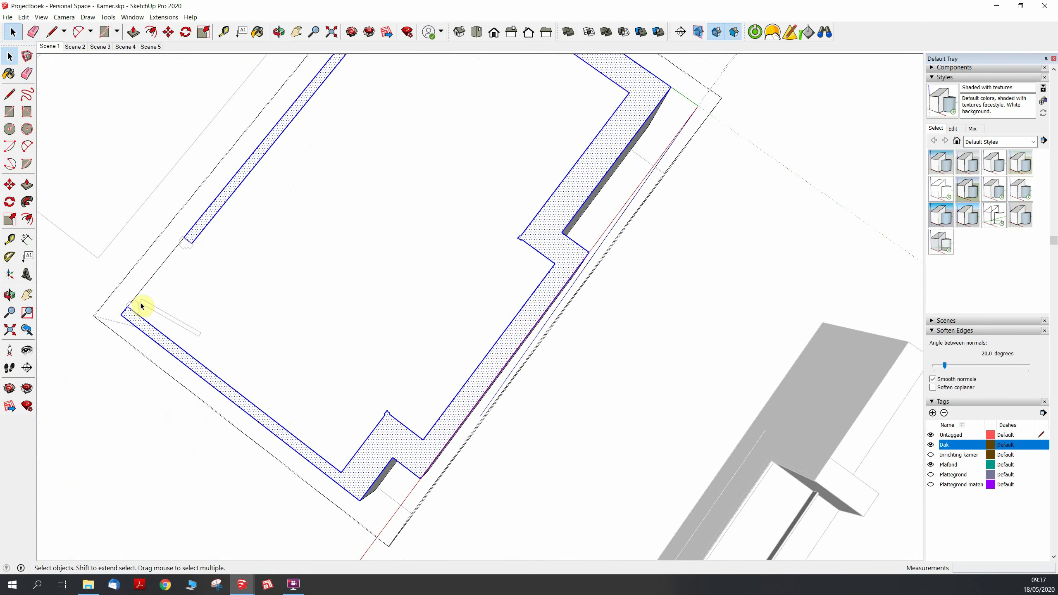
pyautogui.scroll(-4, 153, 337)
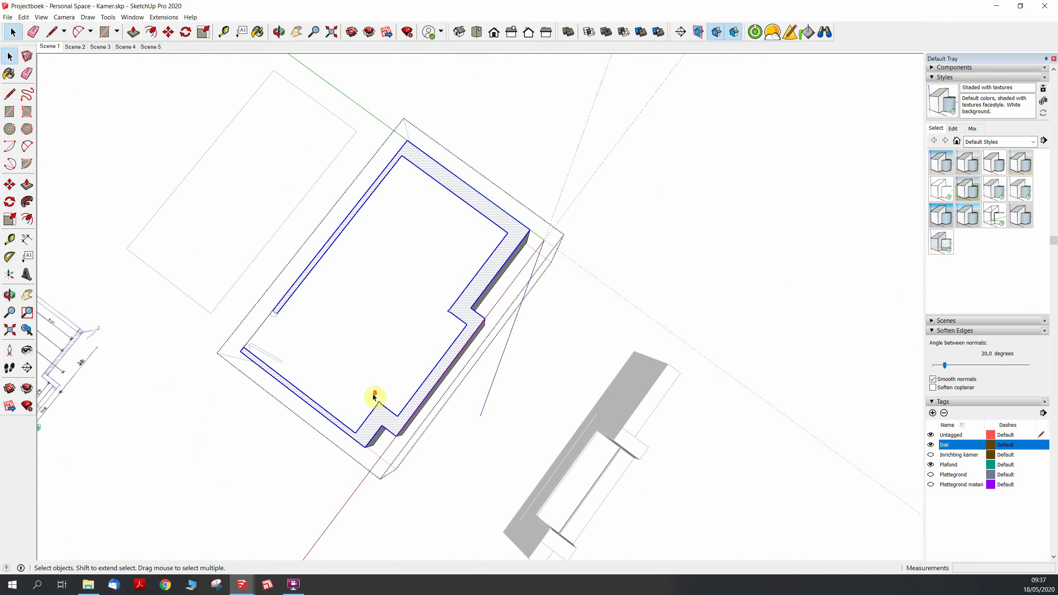
pyautogui.moveTo(371, 401)
pyautogui.mouseDown(button='middle')
pyautogui.moveTo(253, 367)
pyautogui.moveTo(463, 288)
pyautogui.moveTo(402, 307)
pyautogui.mouseUp(button='middle')
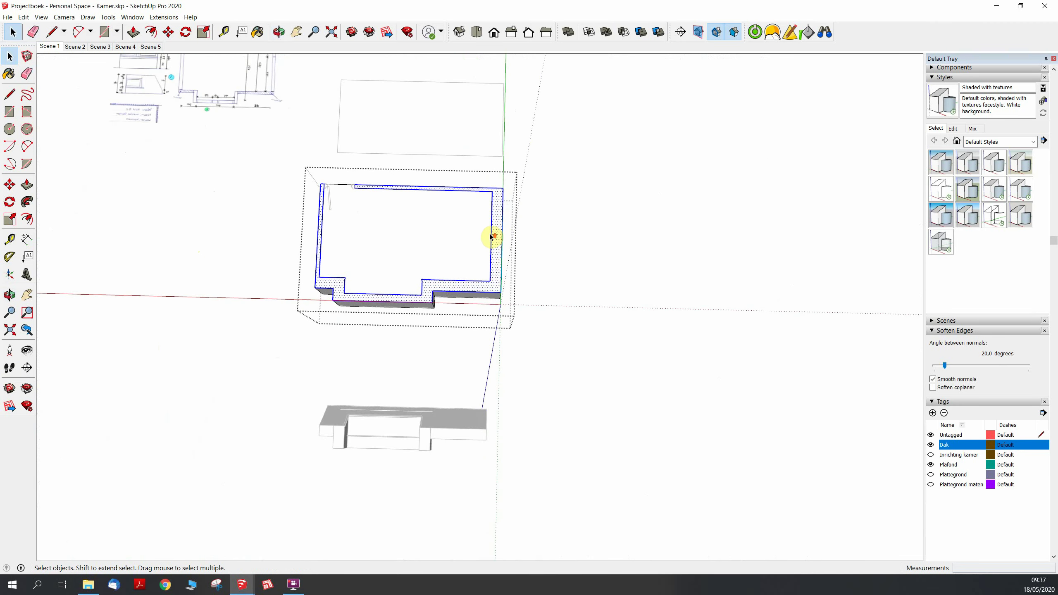
pyautogui.scroll(3, 490, 236)
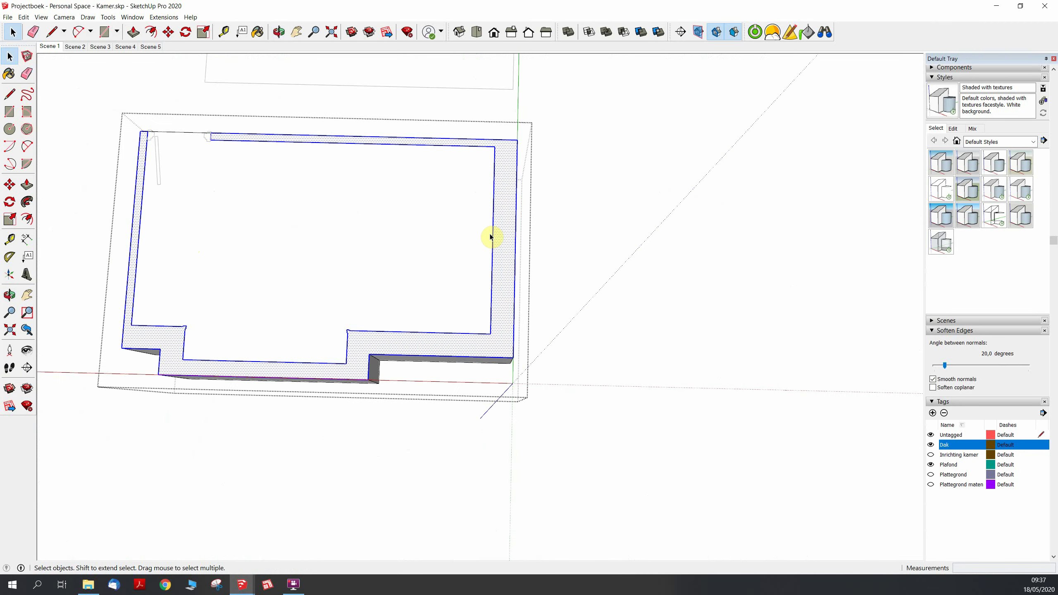
# Select the inner floor face and add the wall strip to it.
pyautogui.click(500, 343)
pyautogui.keyDown('shift'); pyautogui.click(317, 259); pyautogui.keyUp('shift')
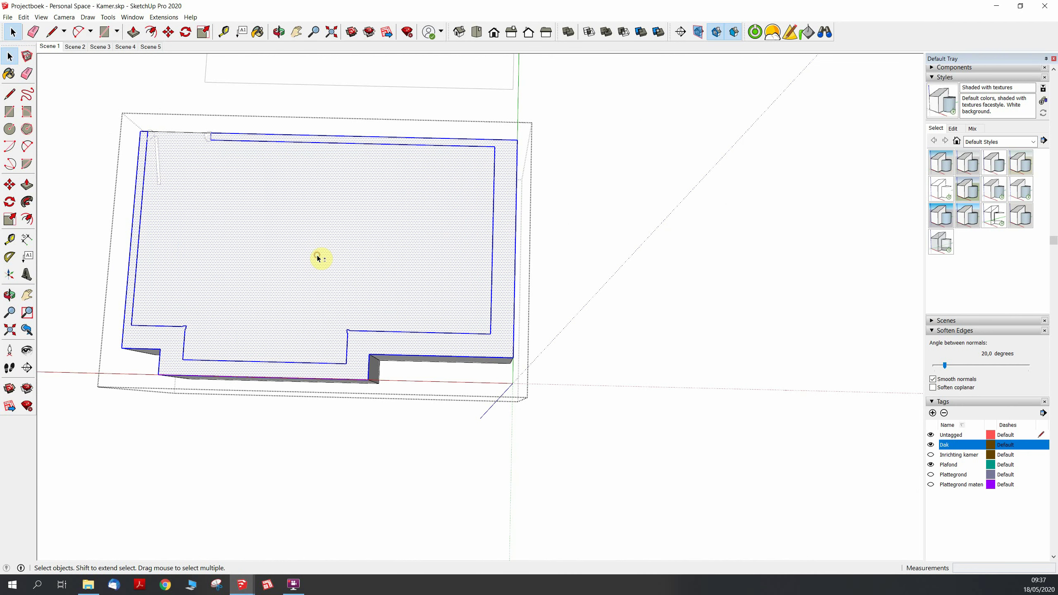
pyautogui.keyDown('shift'); pyautogui.click(317, 258); pyautogui.keyUp('shift')
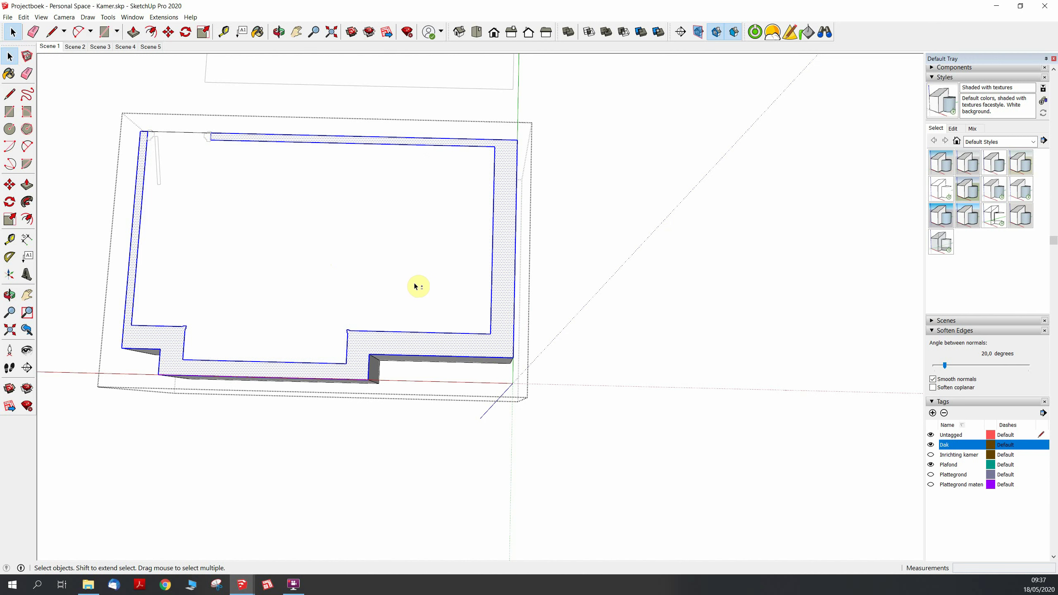
pyautogui.keyDown('shift'); pyautogui.click(384, 249); pyautogui.keyUp('shift')
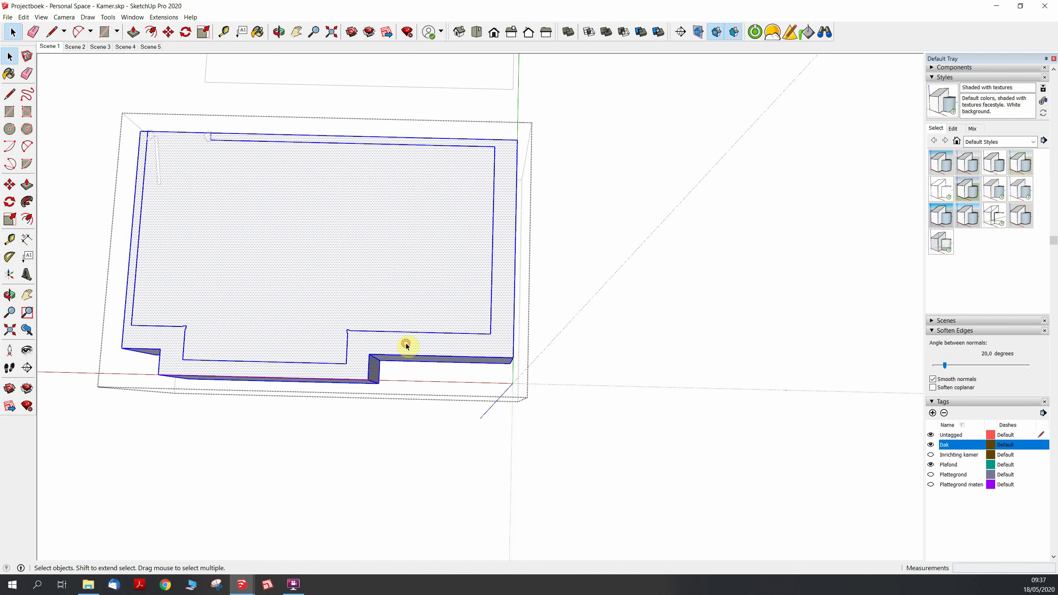
pyautogui.moveTo(406, 345)
pyautogui.mouseDown(button='middle')
pyautogui.moveTo(407, 329)
pyautogui.moveTo(425, 361)
pyautogui.moveTo(383, 359)
pyautogui.mouseUp(button='middle')
pyautogui.click(394, 286)
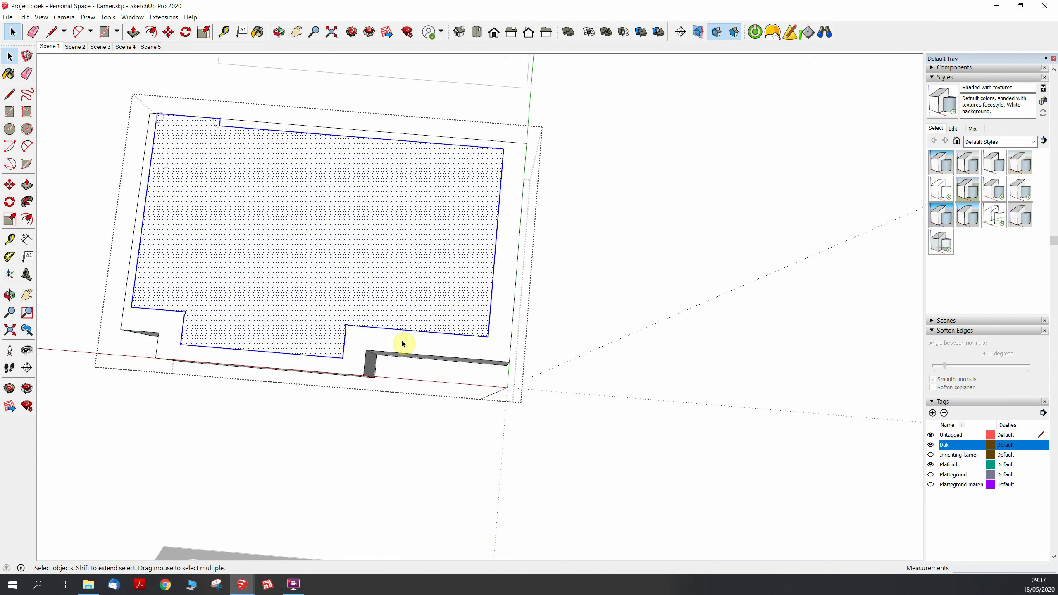
pyautogui.keyDown('shift'); pyautogui.click(434, 345); pyautogui.keyUp('shift')
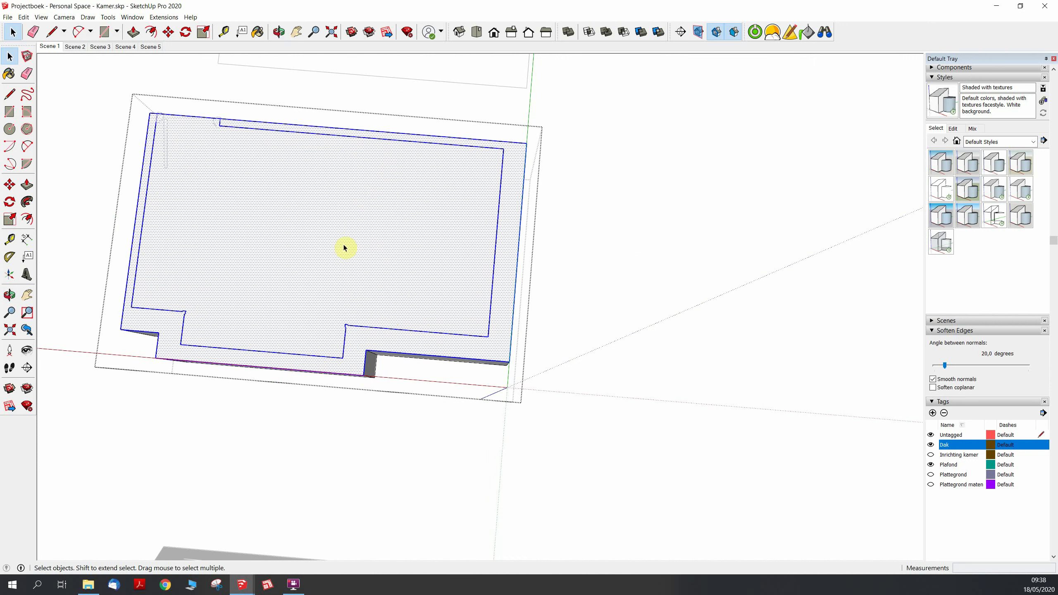
pyautogui.press('m')
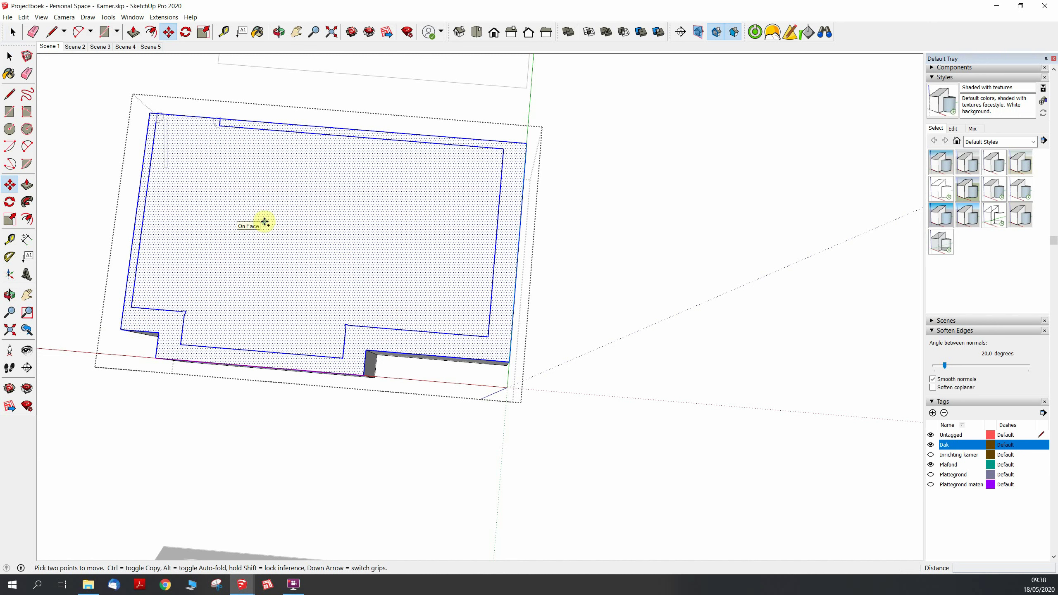
# Place a copy of the floor plan to the right of the room.
pyautogui.press('ctrl')
pyautogui.click(197, 226)
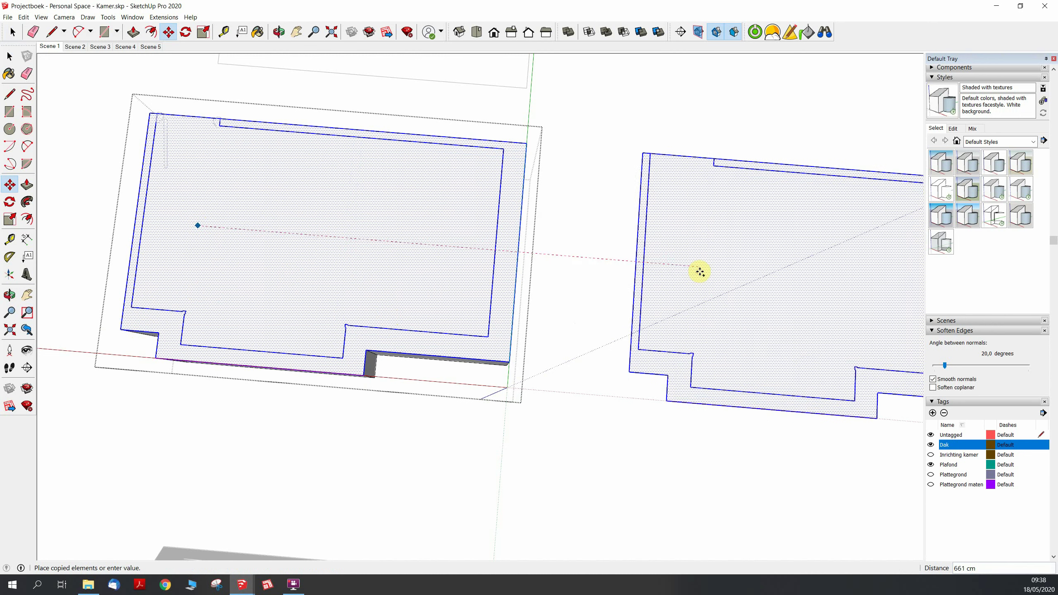
pyautogui.click(699, 271)
pyautogui.moveTo(415, 189)
pyautogui.mouseDown(button='middle')
pyautogui.moveTo(406, 563)
pyautogui.moveTo(427, 345)
pyautogui.moveTo(416, 448)
pyautogui.moveTo(386, 414)
pyautogui.moveTo(366, 102)
pyautogui.moveTo(396, 201)
pyautogui.moveTo(355, 155)
pyautogui.mouseUp(button='middle')
pyautogui.scroll(-1, 373, 252)
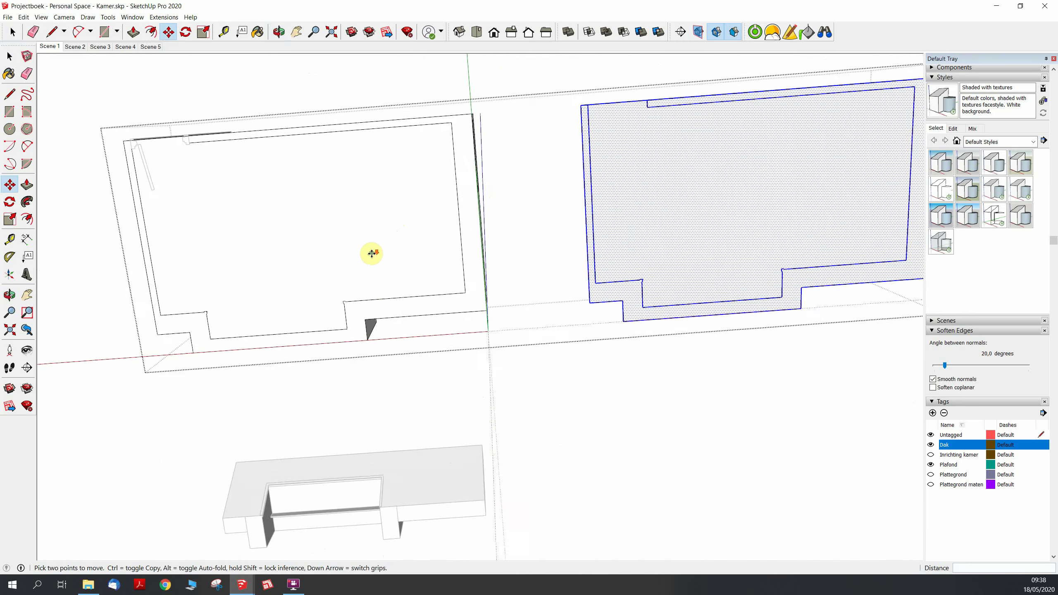
pyautogui.scroll(-2, 371, 253)
# Move the floor-plan copy back onto the room and reselect its floor face and edges.
pyautogui.click(372, 254)
pyautogui.scroll(3, 371, 252)
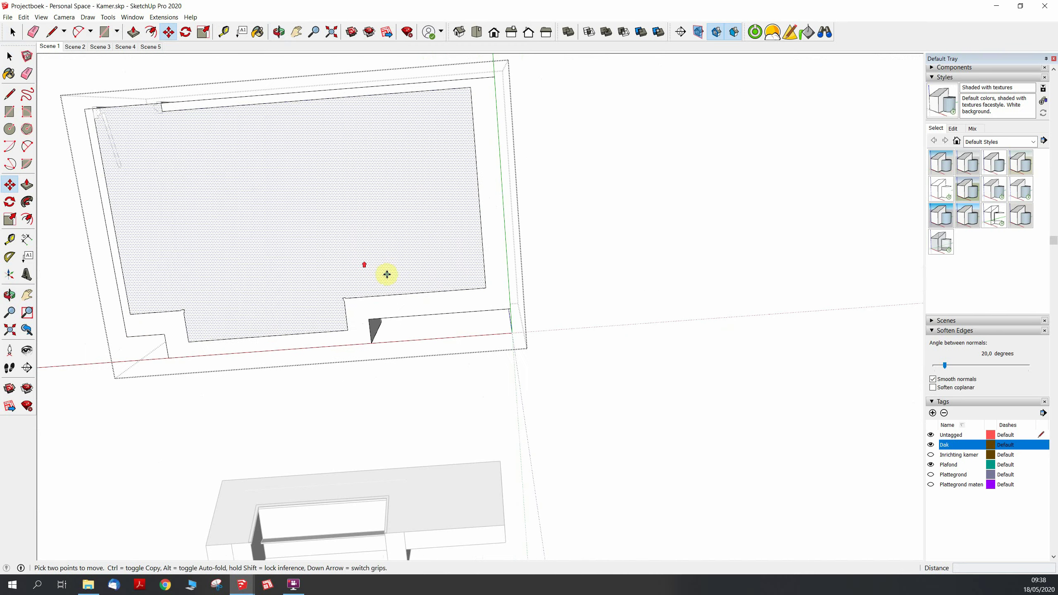
pyautogui.press('space')
pyautogui.click(415, 307)
pyautogui.click(418, 310)
pyautogui.click(350, 243)
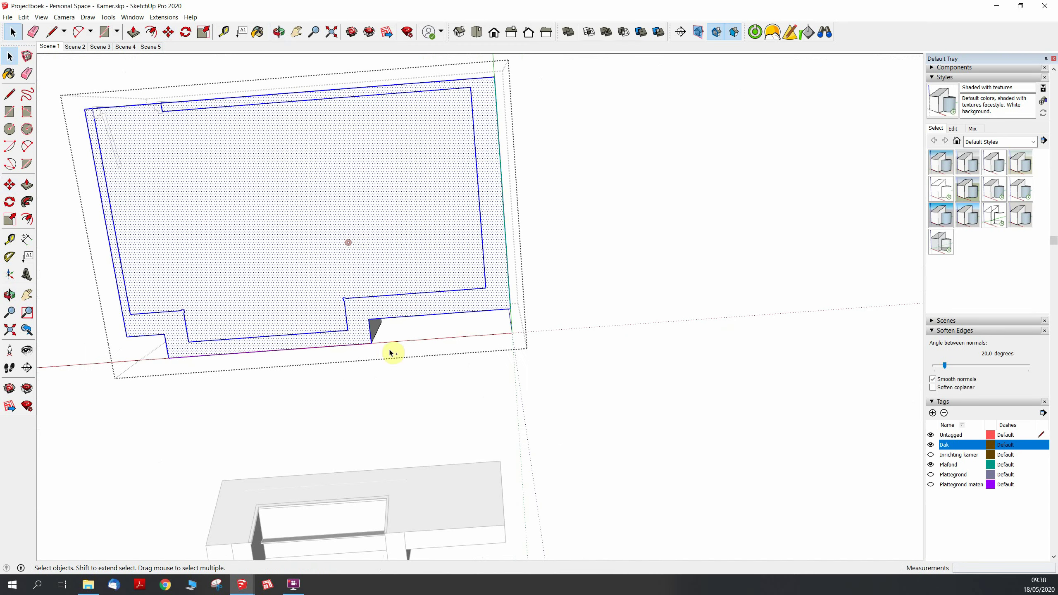
pyautogui.scroll(3, 366, 229)
pyautogui.scroll(-3, 367, 229)
pyautogui.moveTo(528, 308)
pyautogui.mouseDown(button='middle')
pyautogui.moveTo(439, 252)
pyautogui.moveTo(477, 243)
pyautogui.moveTo(391, 231)
pyautogui.moveTo(415, 235)
pyautogui.mouseUp(button='middle')
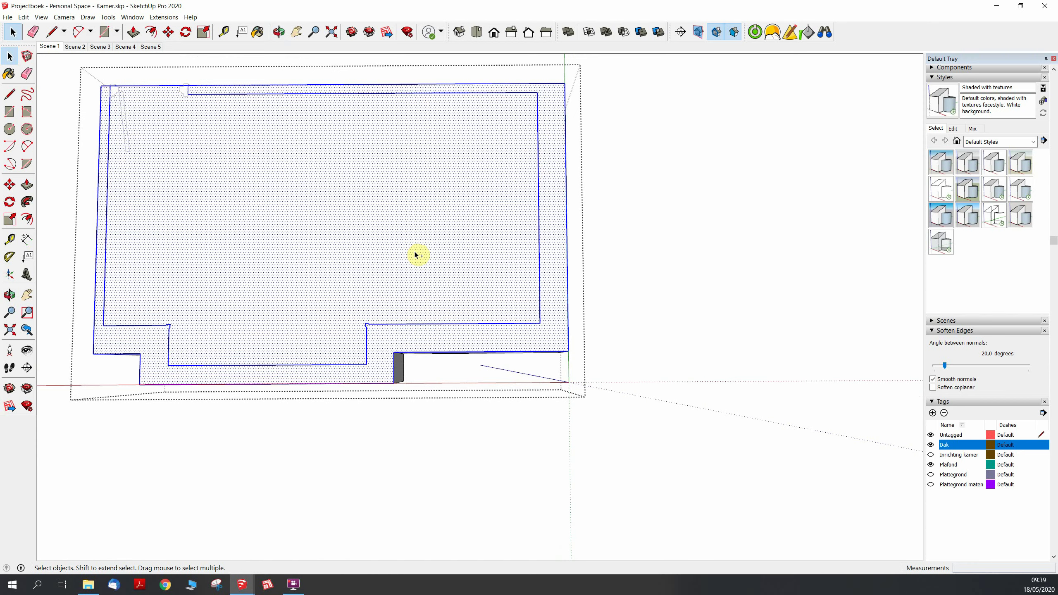
# Orbit above the room and zoom in on its walls and wooden floor.
pyautogui.scroll(-2, 290, 236)
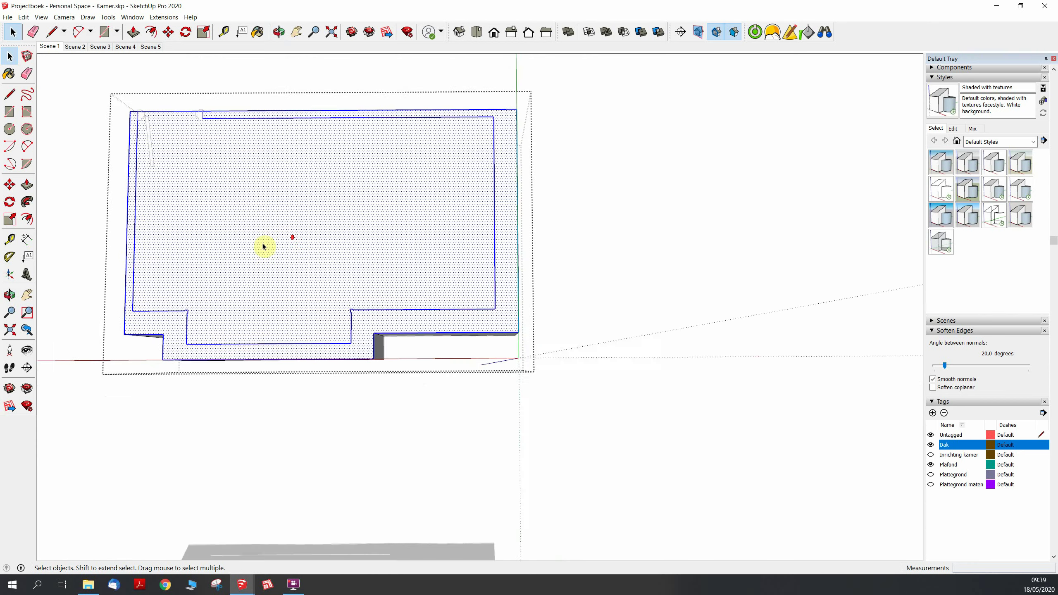
pyautogui.scroll(-3, 290, 236)
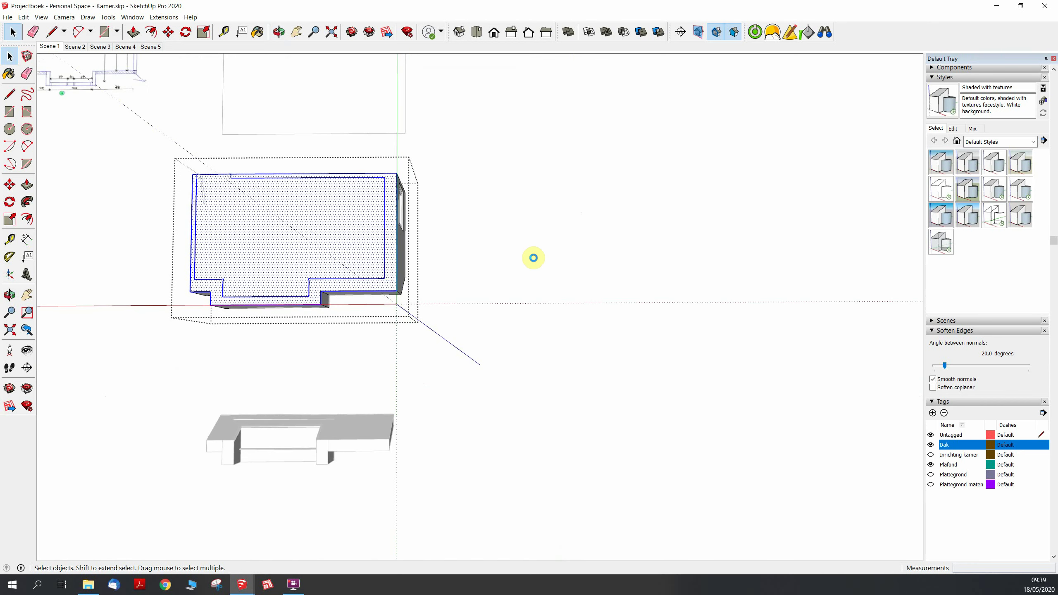
pyautogui.click(535, 262)
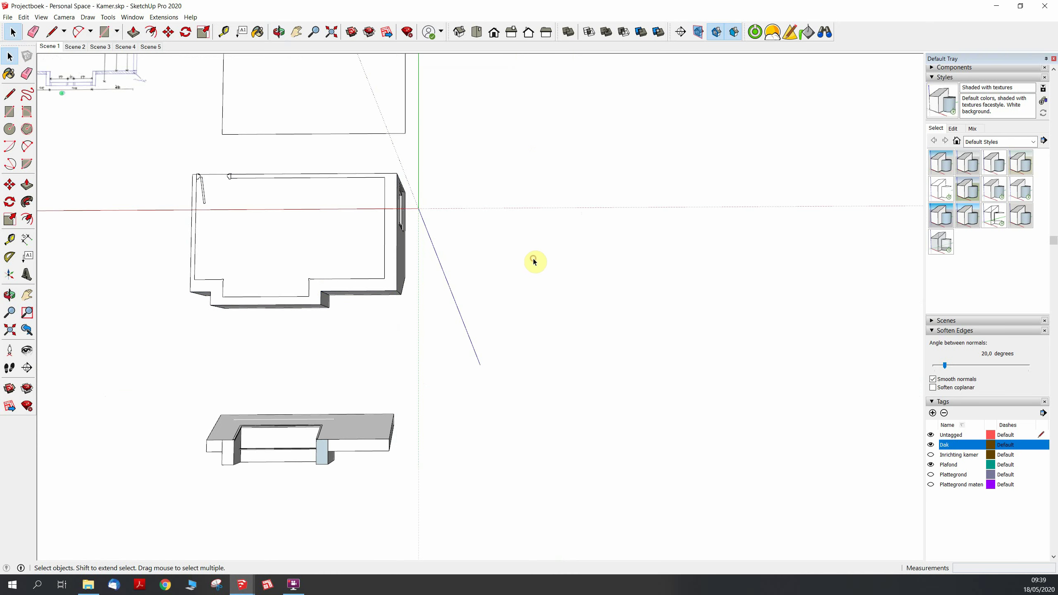
pyautogui.moveTo(480, 218)
pyautogui.mouseDown(button='middle')
pyautogui.moveTo(381, 494)
pyautogui.moveTo(345, 529)
pyautogui.moveTo(354, 454)
pyautogui.moveTo(288, 219)
pyautogui.mouseUp(button='middle')
pyautogui.scroll(3, 410, 391)
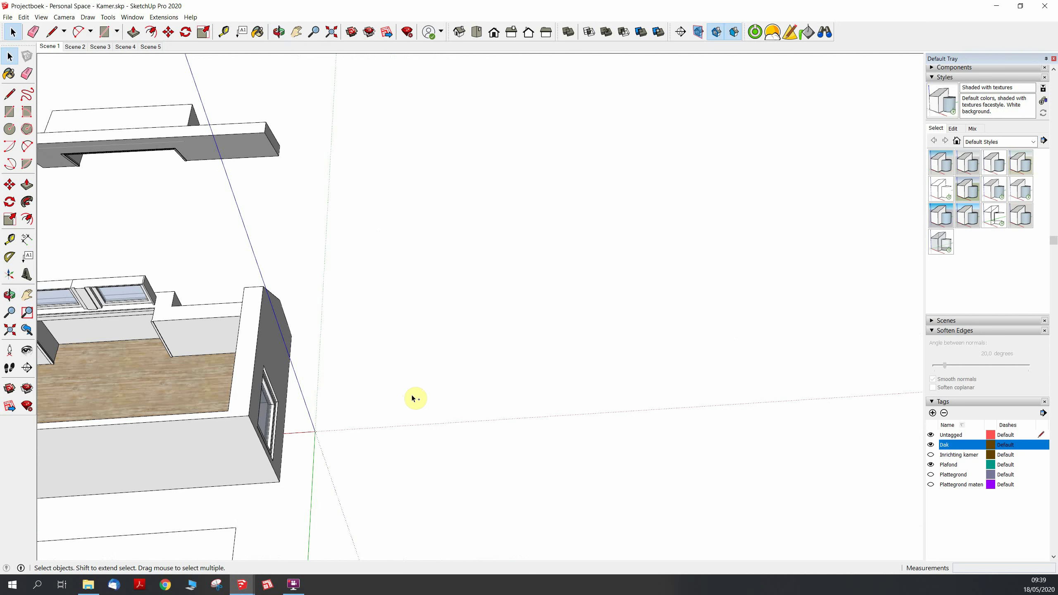
pyautogui.press('m')
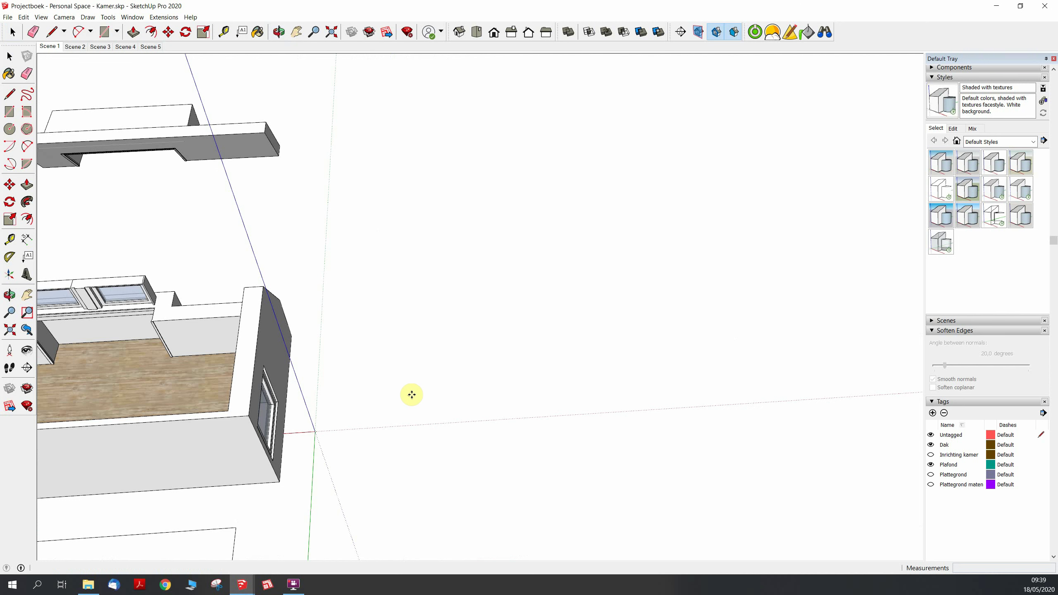
# Paste the copied floor slab and drop it to the right of the room.
pyautogui.hotkey('ctrl', 'v')
pyautogui.scroll(-2, 361, 334)
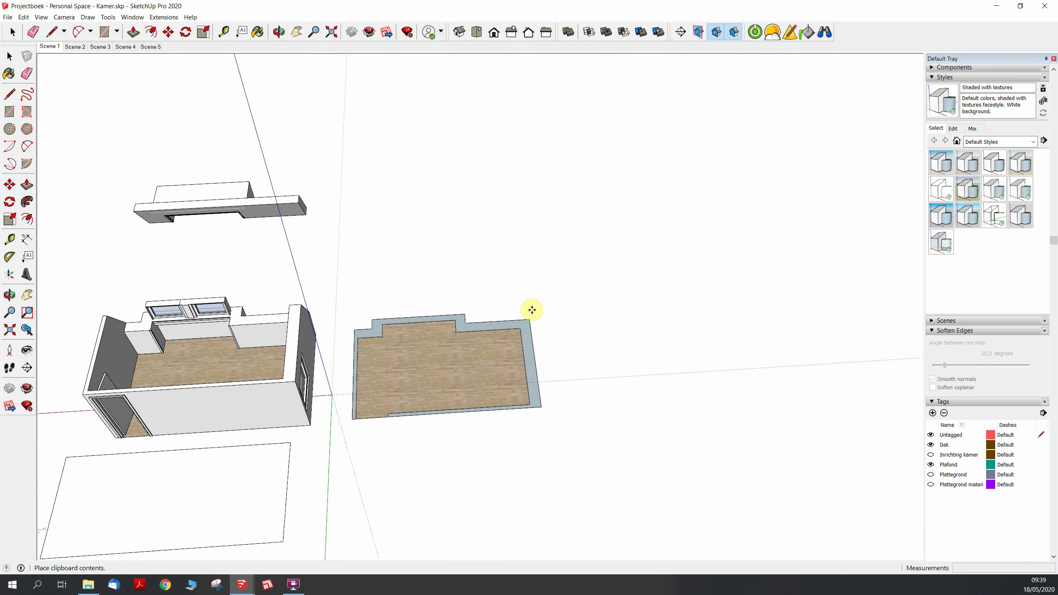
pyautogui.click(558, 308)
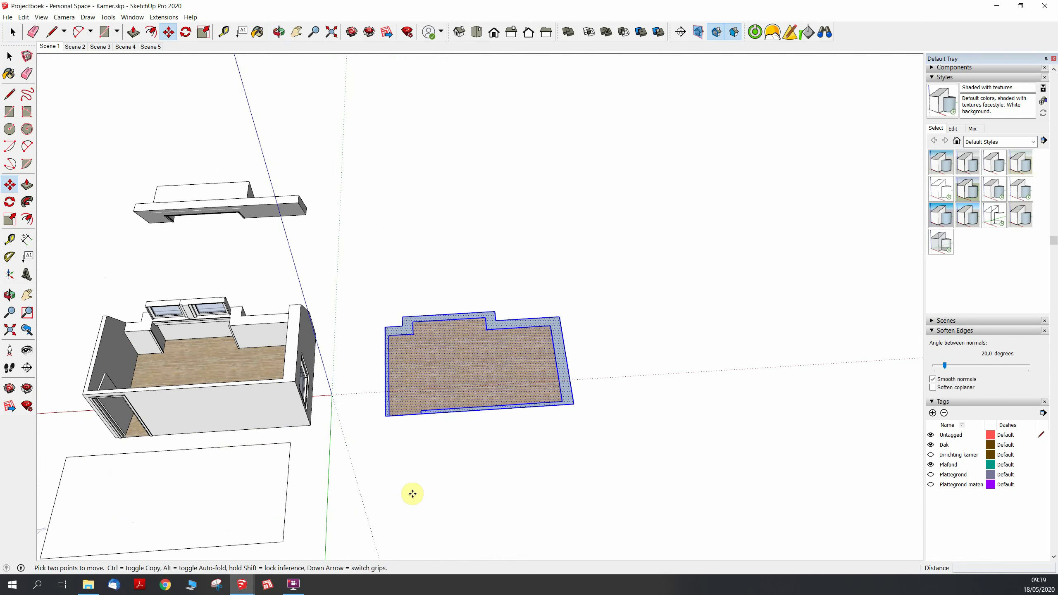
pyautogui.scroll(3, 350, 418)
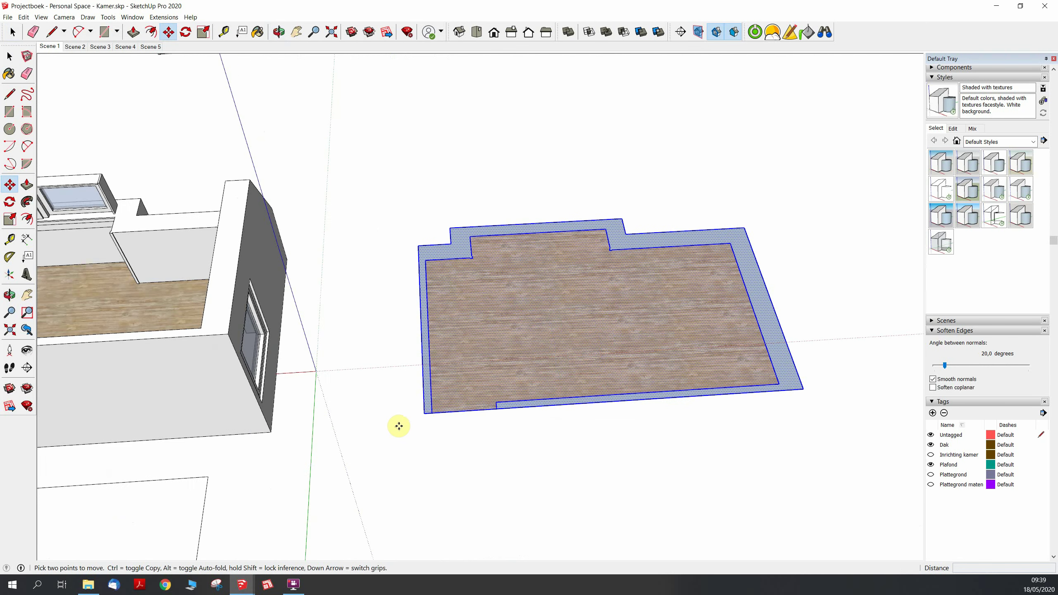
pyautogui.moveTo(423, 414); pyautogui.dragTo(378, 423)
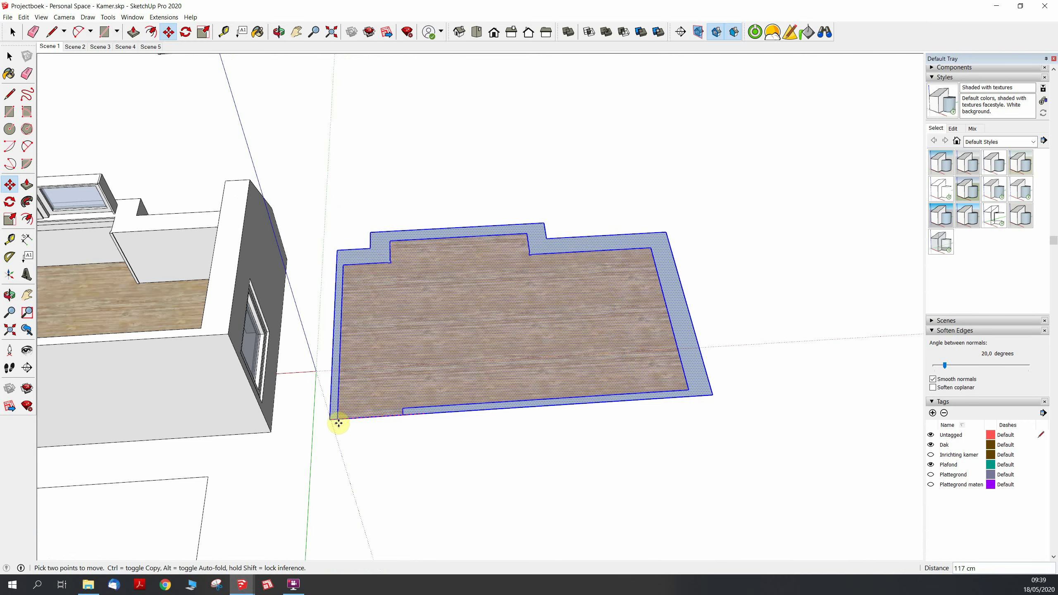
pyautogui.scroll(2, 378, 424)
pyautogui.scroll(1, 379, 422)
pyautogui.scroll(2, 375, 421)
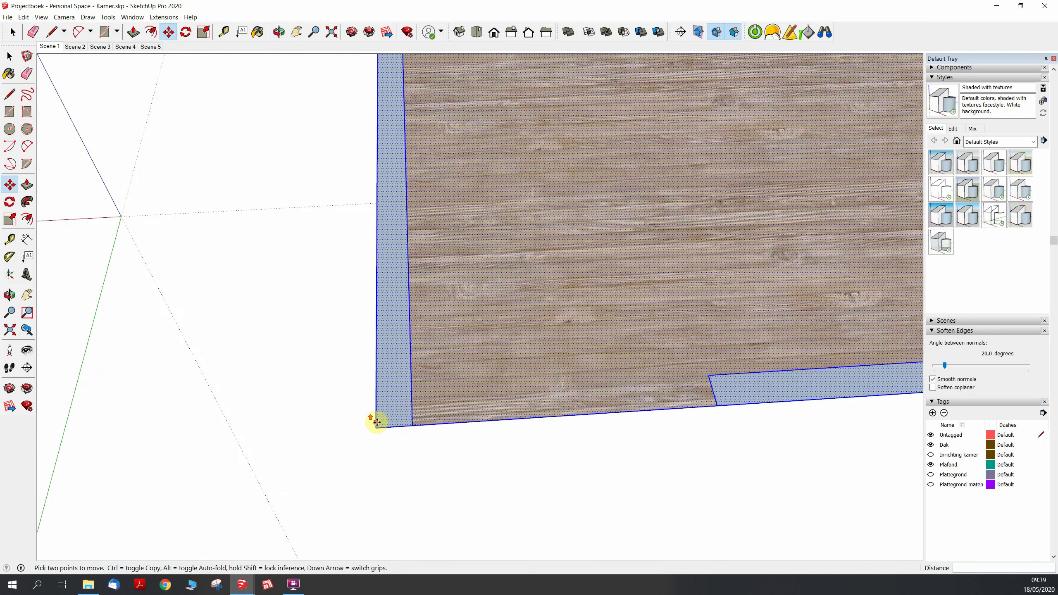
pyautogui.scroll(2, 383, 425)
pyautogui.scroll(2, 392, 430)
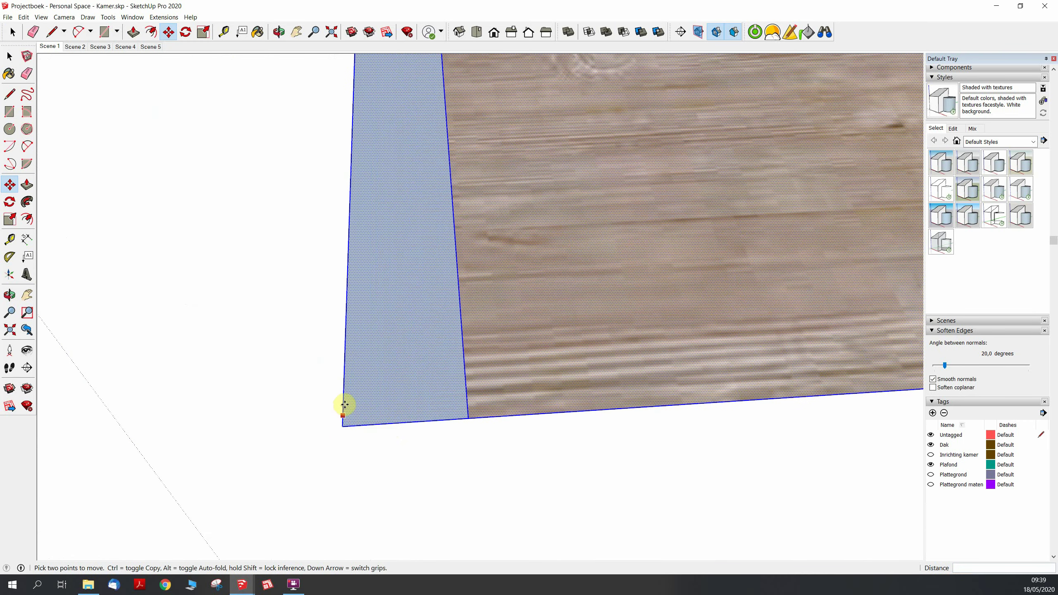
# Snap the floor's corner to the wall corner, then move it 266 cm right.
pyautogui.click(340, 426)
pyautogui.scroll(-3, 602, 338)
pyautogui.scroll(-2, 602, 329)
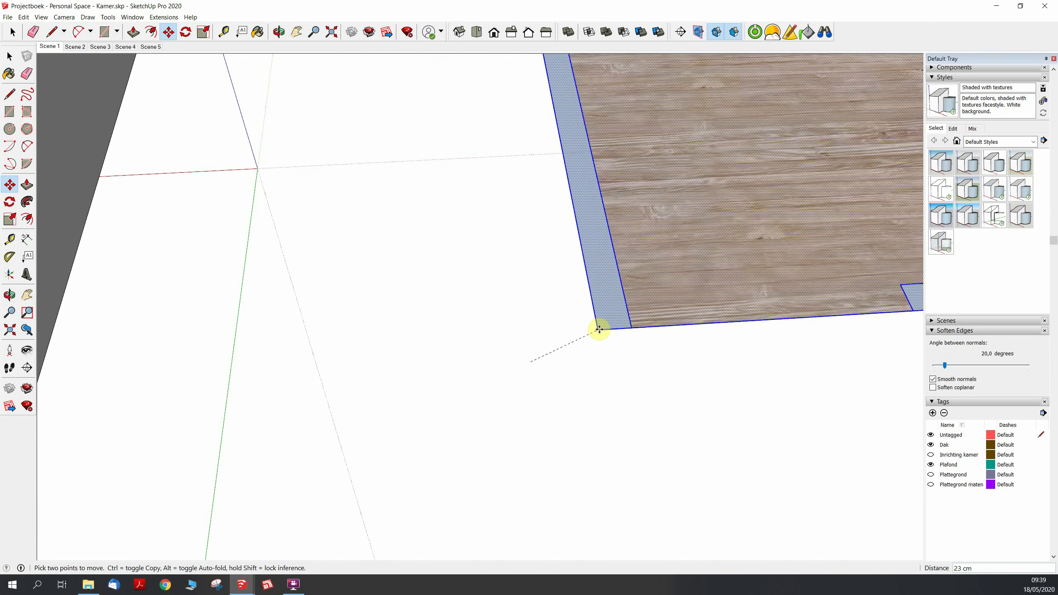
pyautogui.scroll(-2, 443, 339)
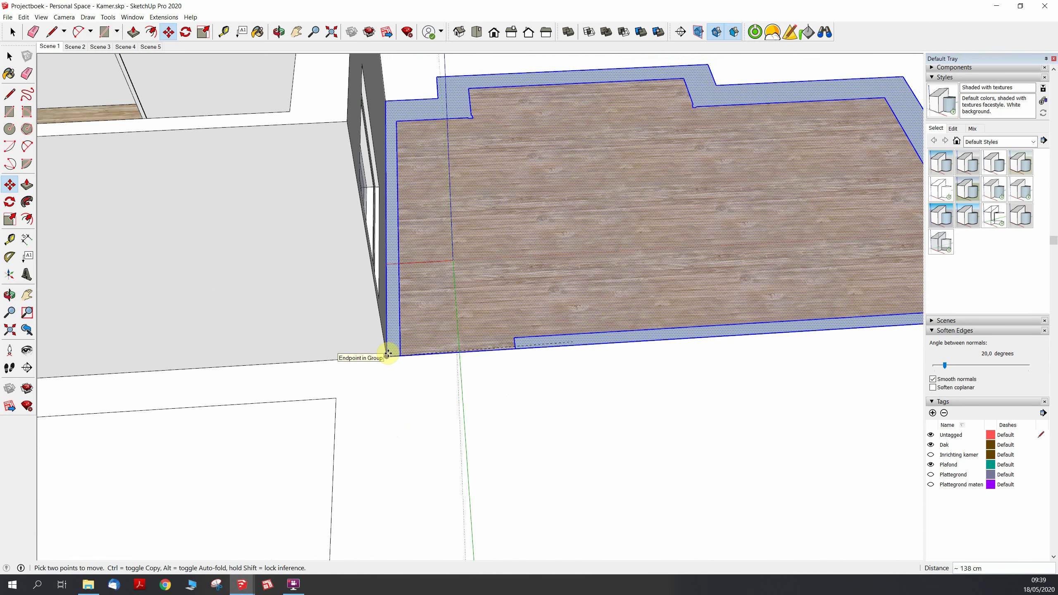
pyautogui.click(387, 353)
pyautogui.scroll(-2, 387, 353)
pyautogui.scroll(-3, 550, 359)
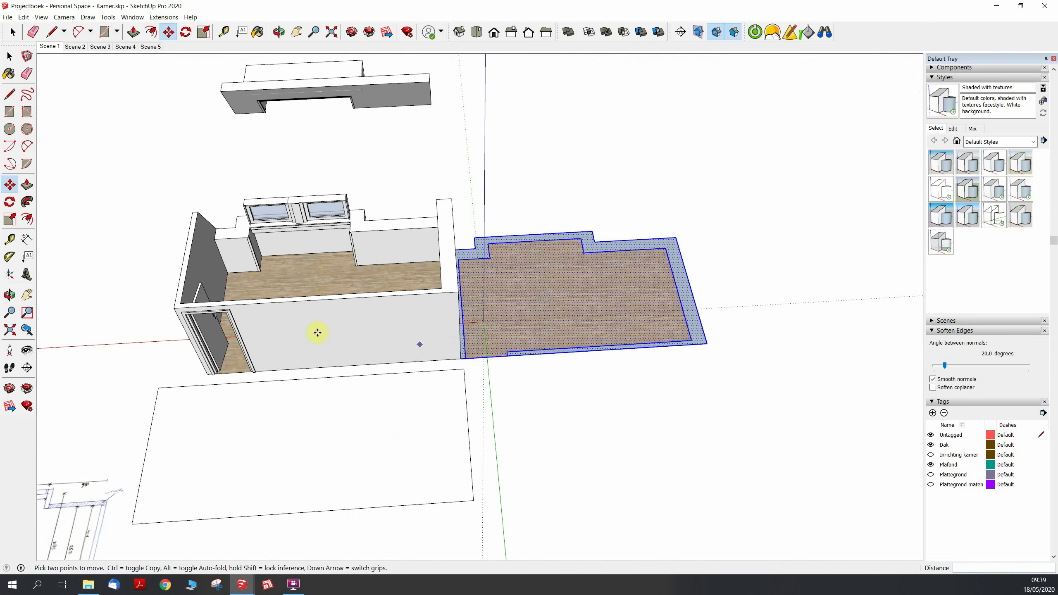
pyautogui.scroll(3, 437, 366)
pyautogui.scroll(-1, 437, 367)
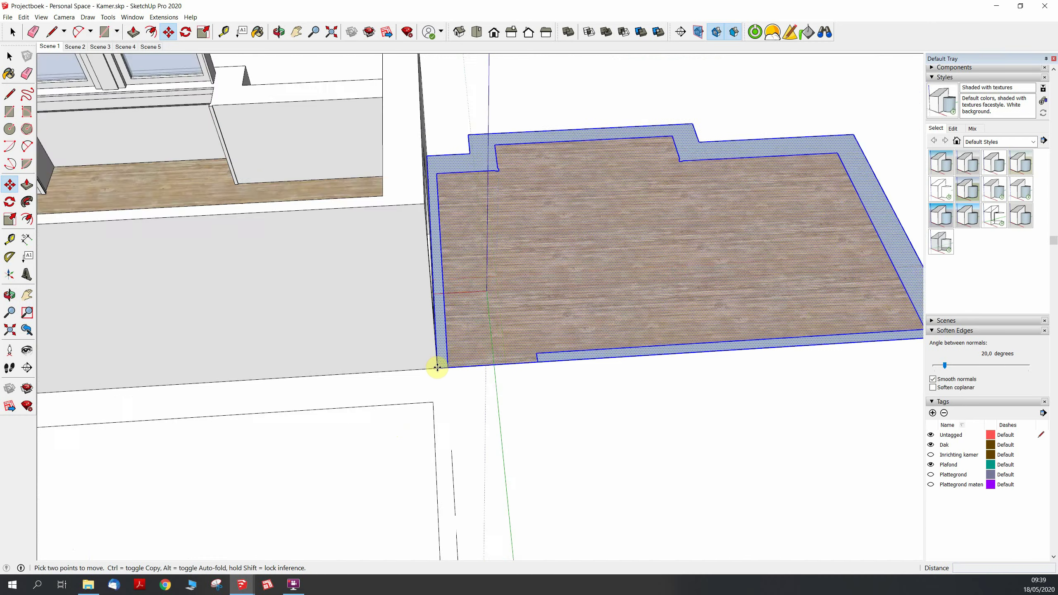
pyautogui.scroll(-2, 436, 366)
pyautogui.click(437, 366)
pyautogui.click(540, 361)
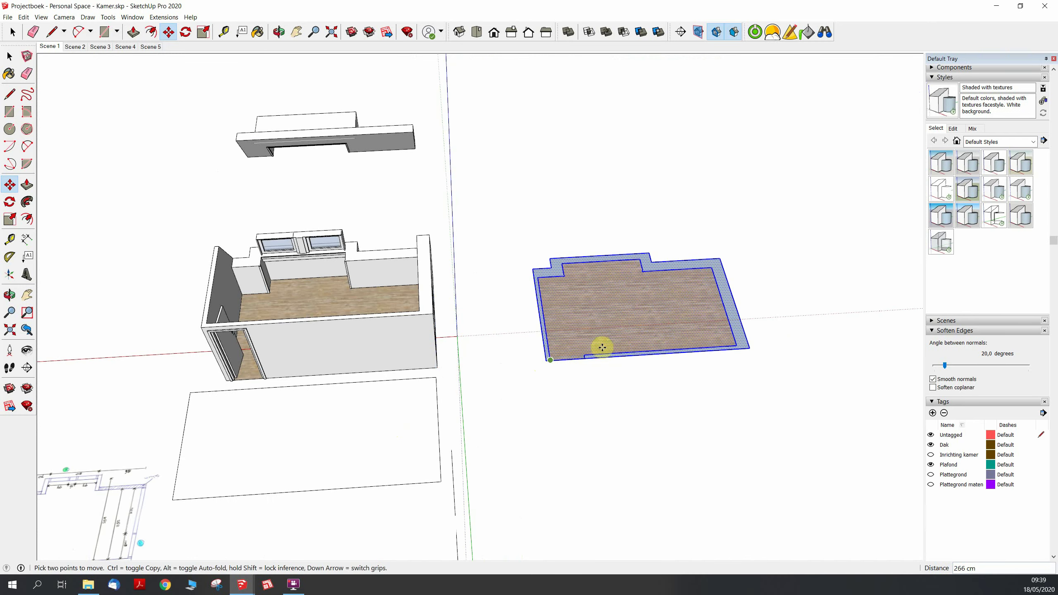
pyautogui.moveTo(602, 345)
pyautogui.mouseDown(button='middle')
pyautogui.moveTo(210, 356)
pyautogui.moveTo(158, 326)
pyautogui.moveTo(597, 371)
pyautogui.moveTo(600, 418)
pyautogui.moveTo(409, 354)
pyautogui.mouseUp(button='middle')
# Move the hand-drawn plan image beside the copied floor.
pyautogui.moveTo(656, 333)
pyautogui.mouseDown(button='middle')
pyautogui.moveTo(153, 350)
pyautogui.moveTo(410, 328)
pyautogui.mouseUp(button='middle')
pyautogui.scroll(-3, 410, 328)
pyautogui.click(619, 185)
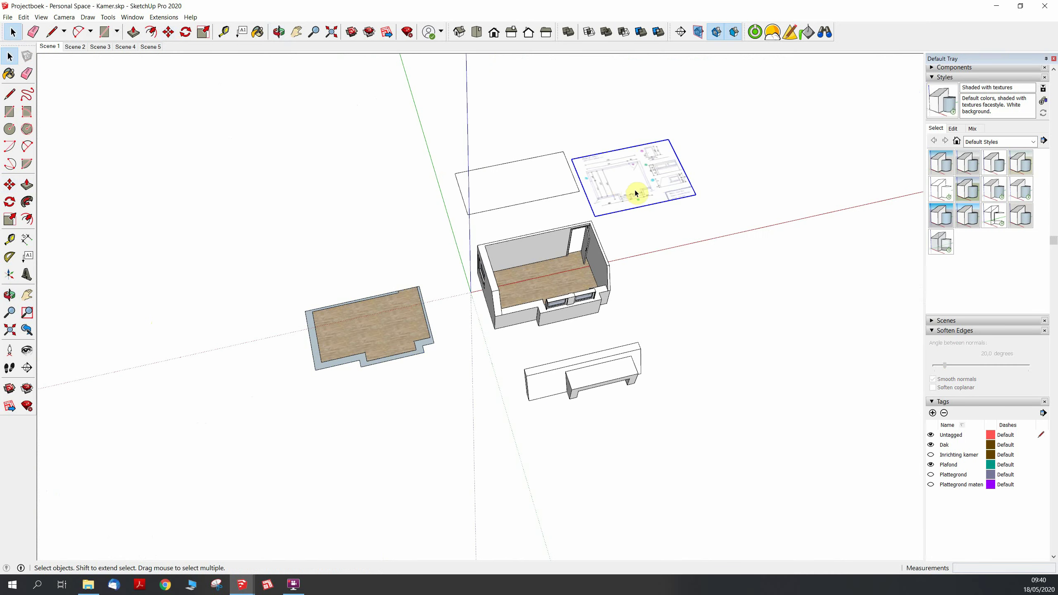
pyautogui.press('m')
pyautogui.click(633, 190)
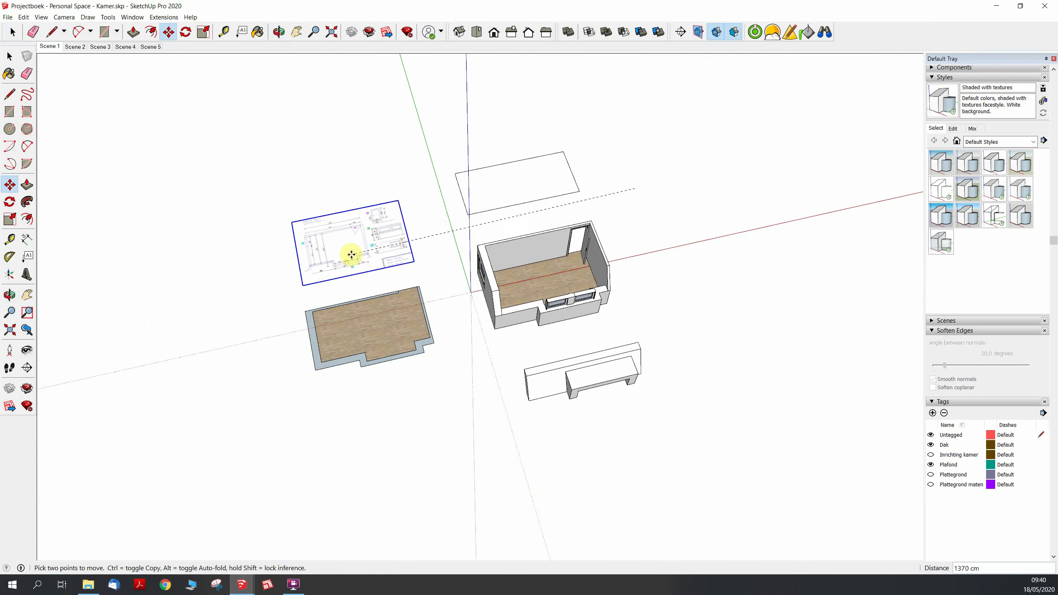
pyautogui.click(302, 260)
pyautogui.press('space')
pyautogui.scroll(3, 342, 314)
# Draw a line splitting an 85 cm section off the floor's top wall strip.
pyautogui.moveTo(444, 331)
pyautogui.mouseDown(button='middle')
pyautogui.moveTo(432, 390)
pyautogui.moveTo(467, 280)
pyautogui.mouseUp(button='middle')
pyautogui.scroll(2, 467, 280)
pyautogui.scroll(2, 469, 259)
pyautogui.press('l')
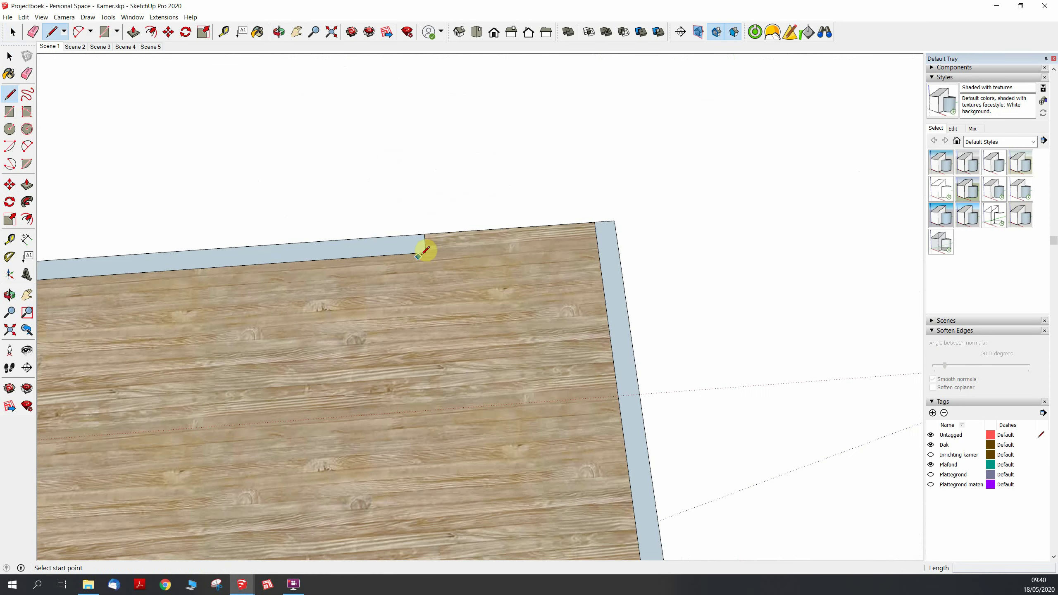
pyautogui.click(426, 251)
pyautogui.click(599, 245)
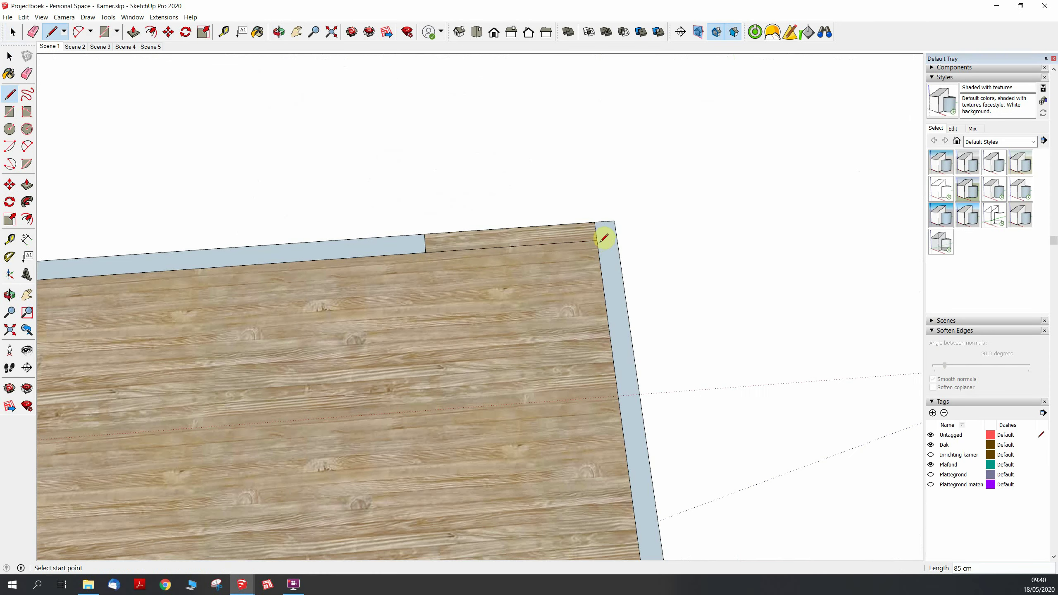
# Draw a line across the wall's corner and begin a guide from the top wall edge.
pyautogui.scroll(-3, 721, 230)
pyautogui.scroll(-1, 721, 230)
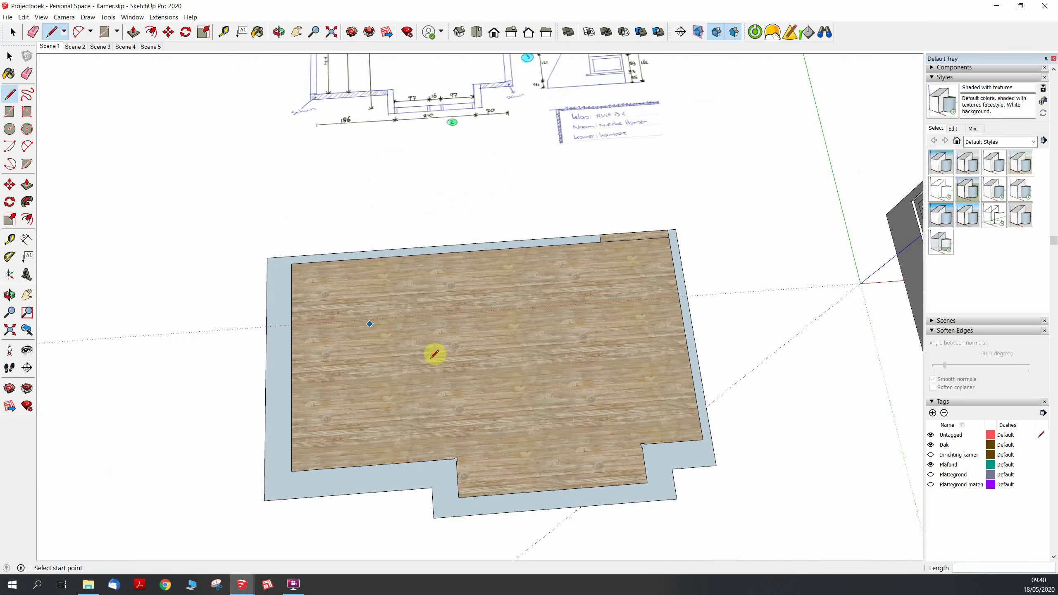
pyautogui.scroll(-3, 433, 353)
pyautogui.scroll(5, 362, 109)
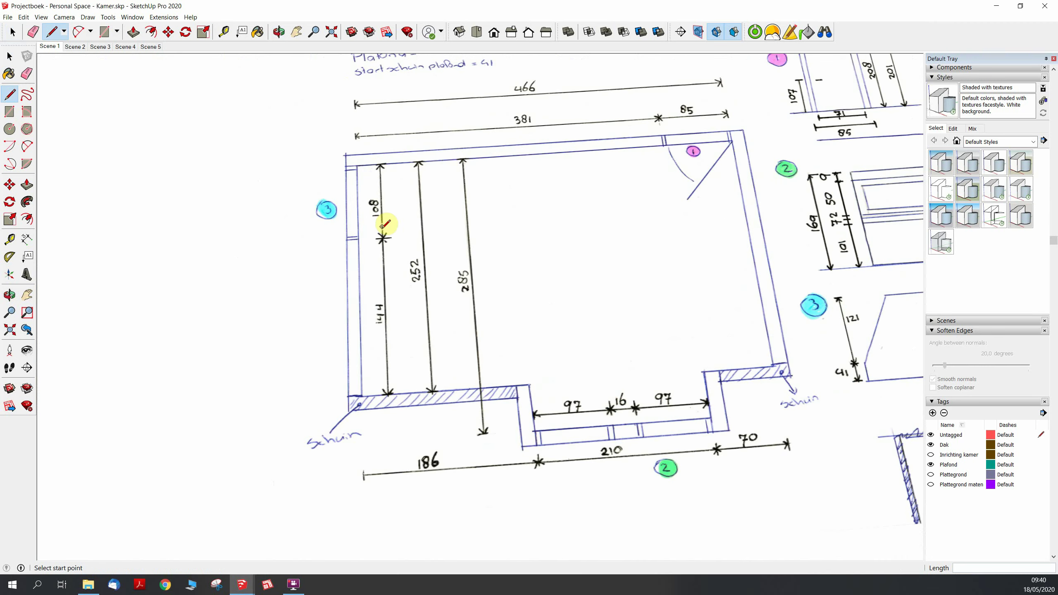
pyautogui.scroll(-3, 296, 279)
pyautogui.scroll(3, 342, 336)
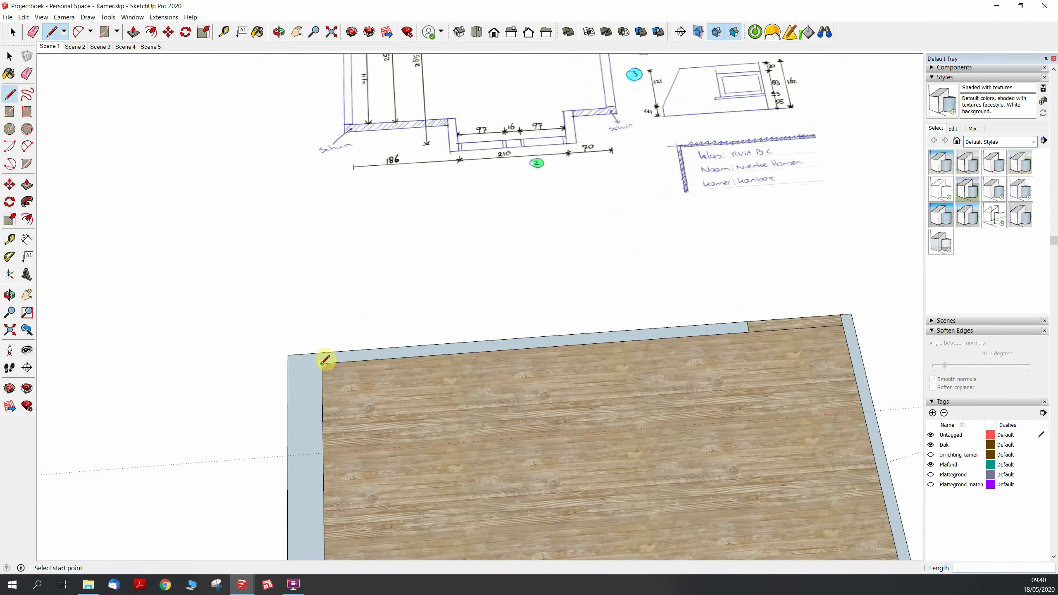
pyautogui.click(322, 363)
pyautogui.click(289, 363)
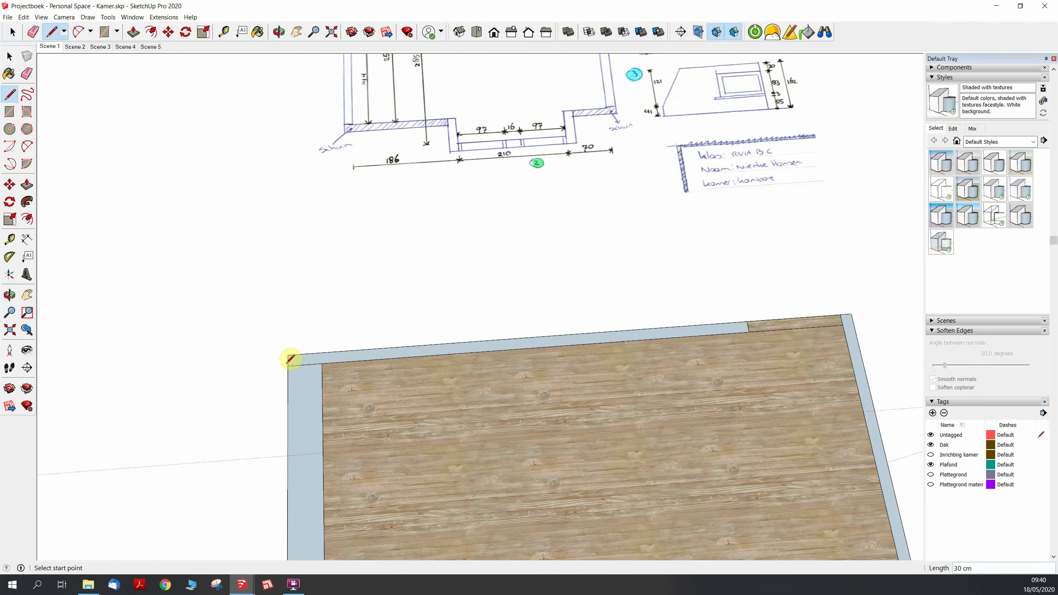
pyautogui.press('t')
pyautogui.click(376, 359)
# Place guides 2 cm and 5 cm in from the top wall edge.
pyautogui.write('2')
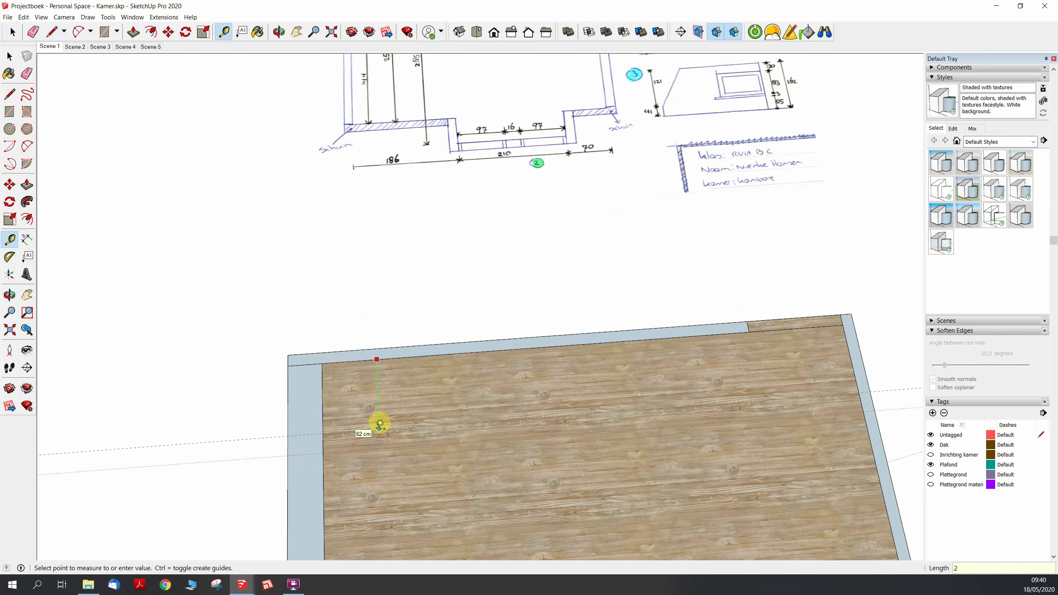
pyautogui.press('Return')
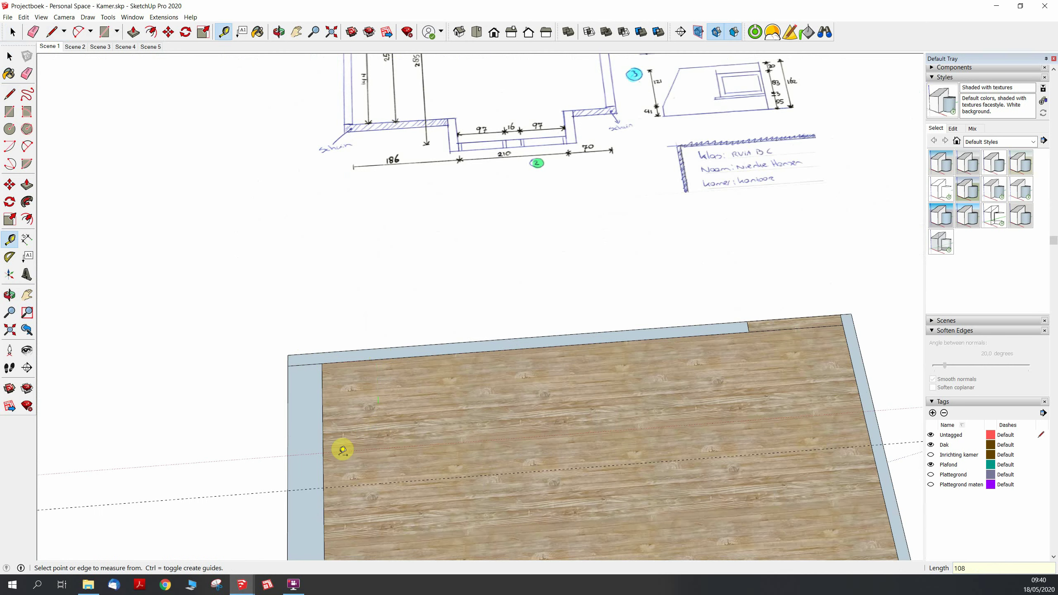
pyautogui.scroll(2, 306, 483)
pyautogui.scroll(2, 309, 479)
pyautogui.scroll(-3, 402, 494)
pyautogui.scroll(-4, 402, 494)
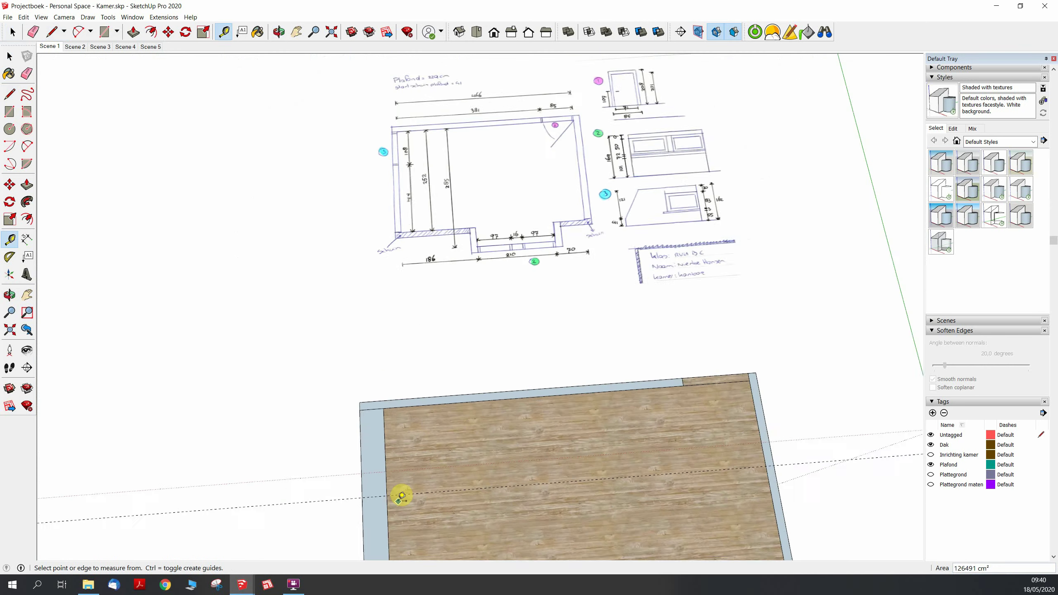
pyautogui.scroll(-2, 637, 279)
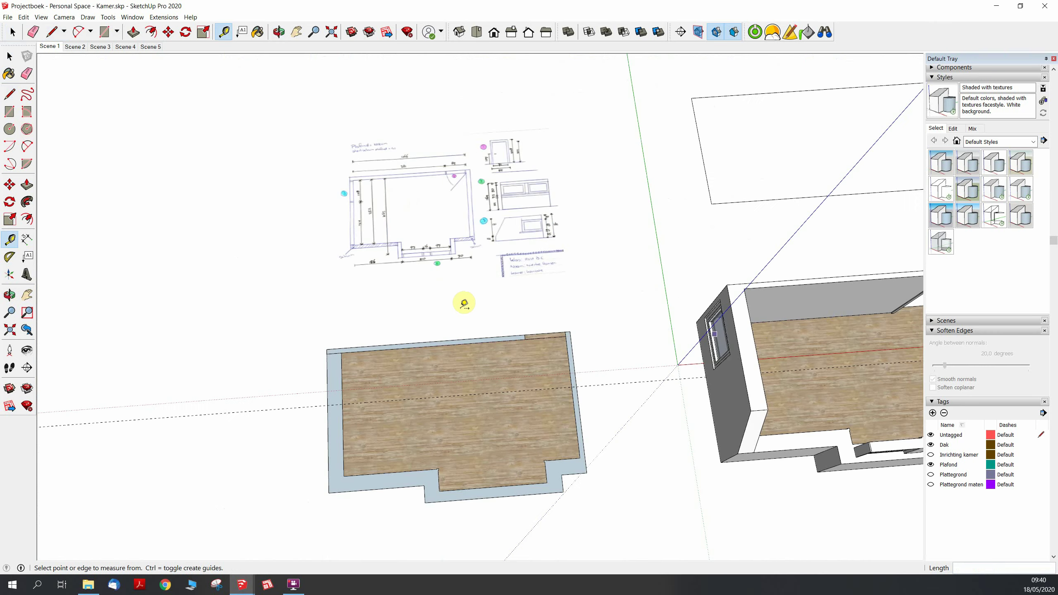
pyautogui.scroll(5, 319, 403)
pyautogui.scroll(2, 358, 396)
pyautogui.click(333, 391)
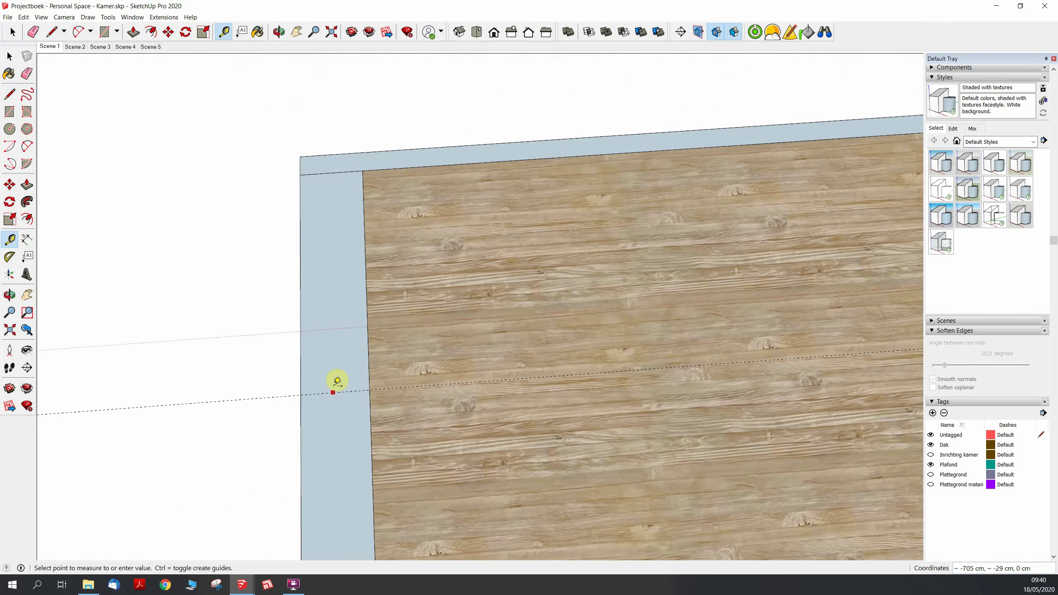
pyautogui.click(337, 375)
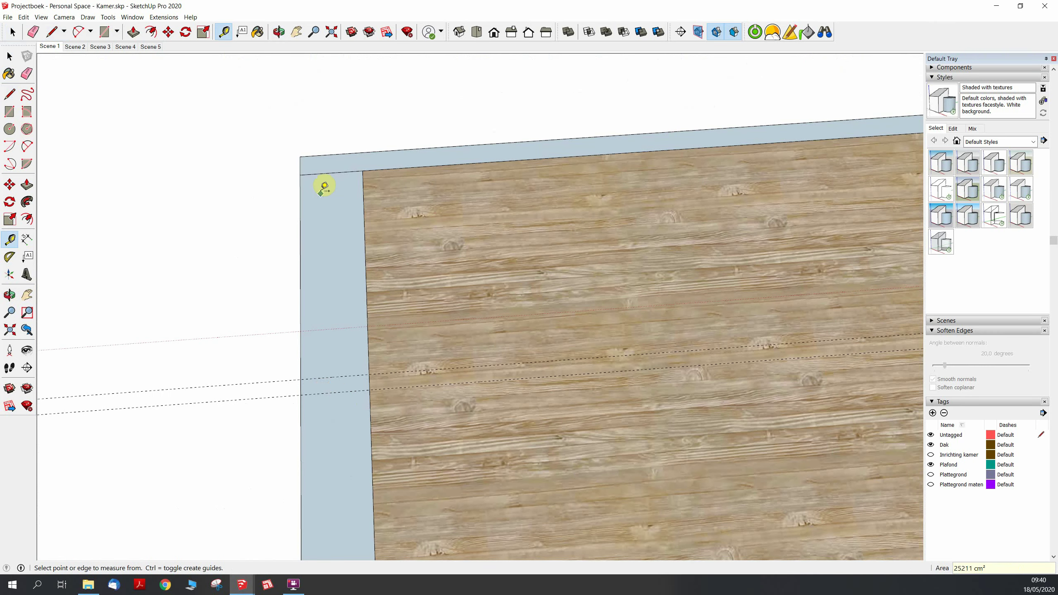
# Add a guide 7 cm from the far corner's edge.
pyautogui.click(323, 172)
pyautogui.scroll(-3, 324, 182)
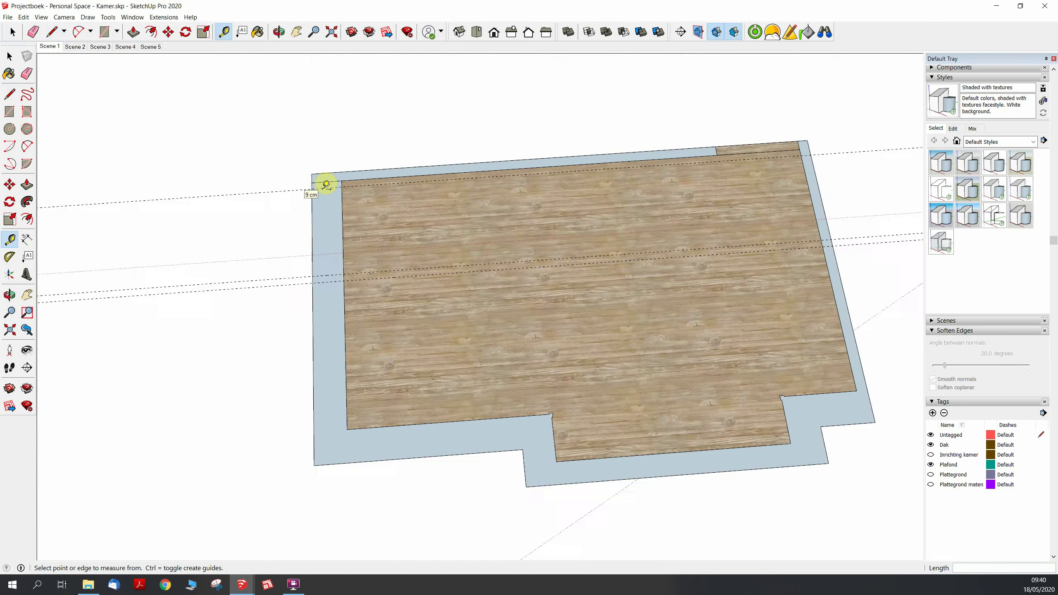
pyautogui.scroll(-2, 585, 170)
pyautogui.scroll(5, 564, 155)
pyautogui.scroll(3, 564, 155)
pyautogui.click(574, 159)
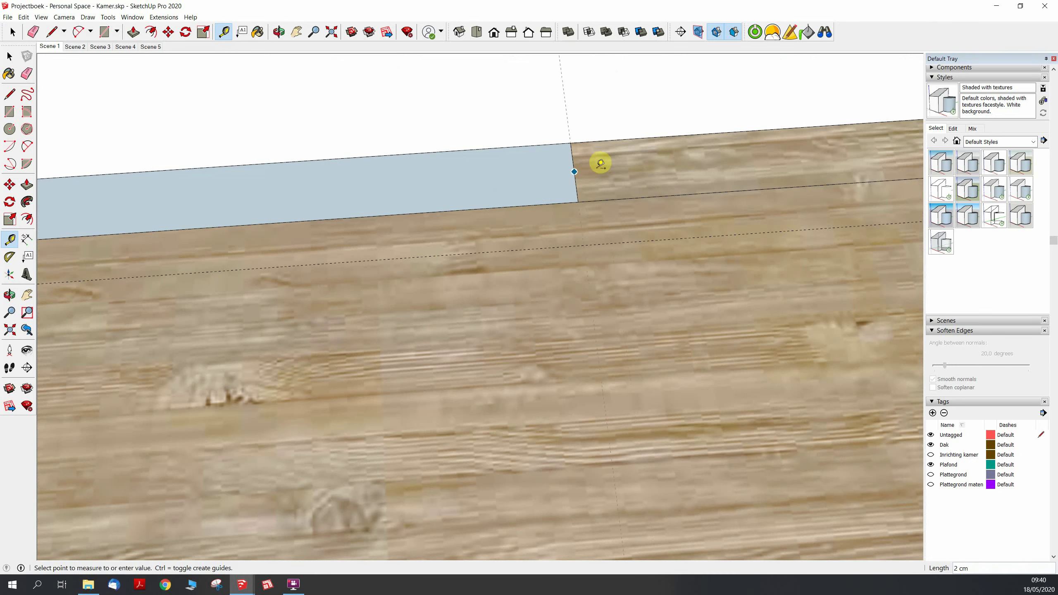
pyautogui.write('7')
pyautogui.press('Return')
# Select the wooden floor plan group for recolouring.
pyautogui.scroll(-3, 604, 165)
pyautogui.scroll(2, 767, 146)
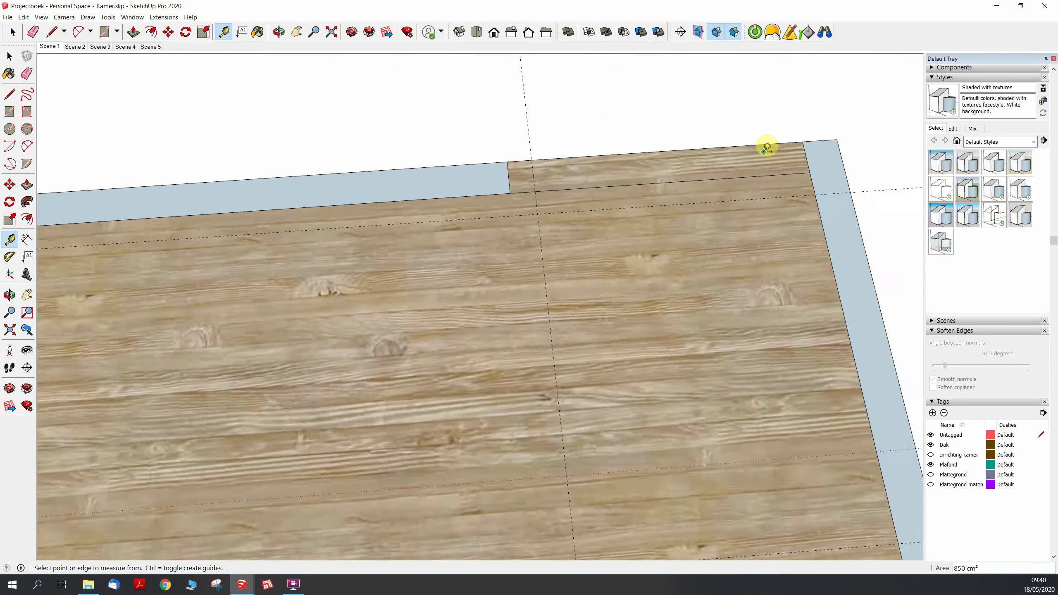
pyautogui.scroll(2, 810, 165)
pyautogui.write('7')
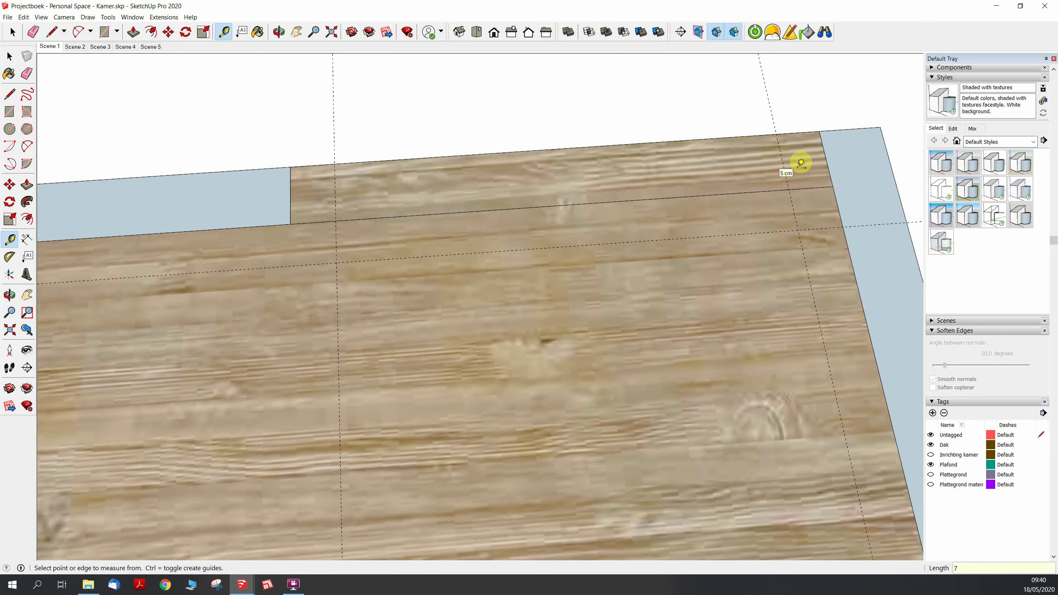
pyautogui.scroll(-2, 837, 221)
pyautogui.scroll(-2, 524, 285)
pyautogui.scroll(-3, 537, 334)
pyautogui.press('space')
pyautogui.click(553, 382)
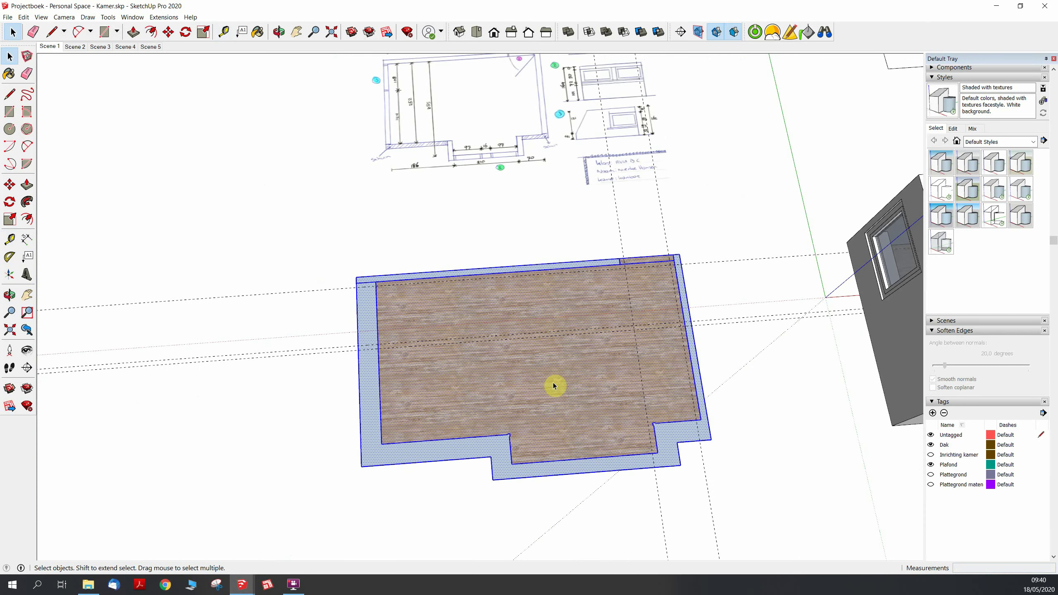
# Paint the floor face white from the Colors collection, removing its wood texture.
pyautogui.click(985, 144)
pyautogui.click(978, 171)
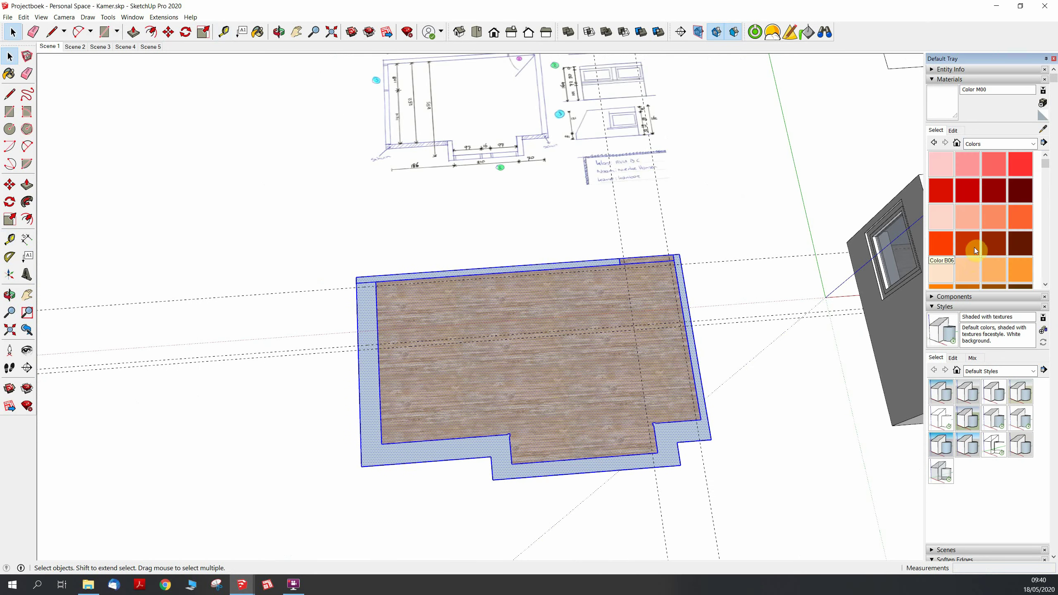
pyautogui.scroll(-3, 973, 248)
pyautogui.scroll(-3, 974, 248)
pyautogui.scroll(-3, 974, 248)
pyautogui.scroll(-3, 974, 247)
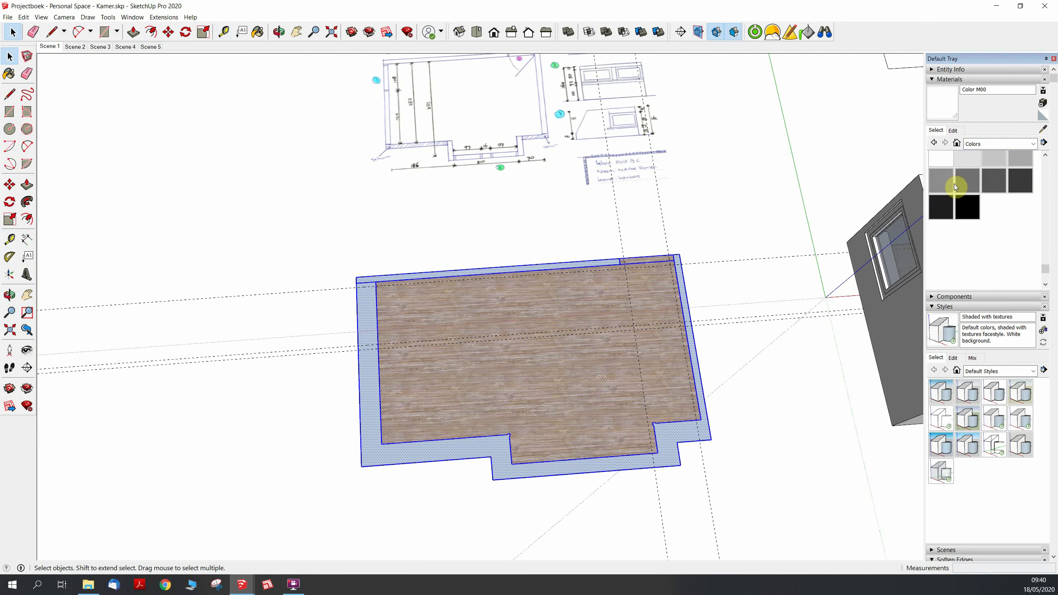
pyautogui.click(941, 160)
pyautogui.click(560, 326)
pyautogui.press('space')
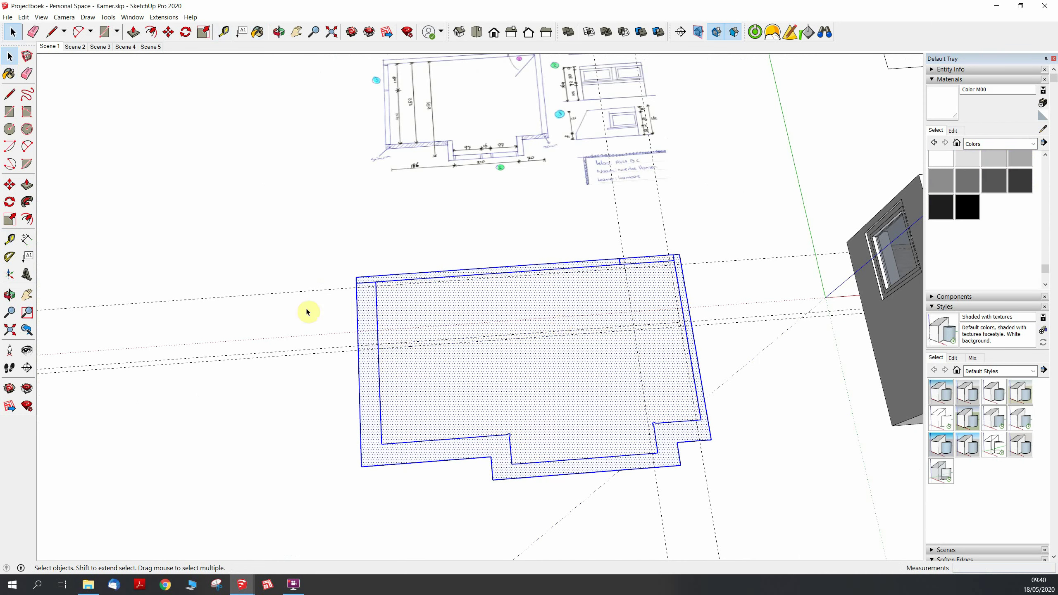
pyautogui.scroll(3, 377, 308)
pyautogui.scroll(2, 380, 311)
# Draw a 108 × 30 cm rectangle in the corner wall strip and add a 15 cm guide.
pyautogui.press('r')
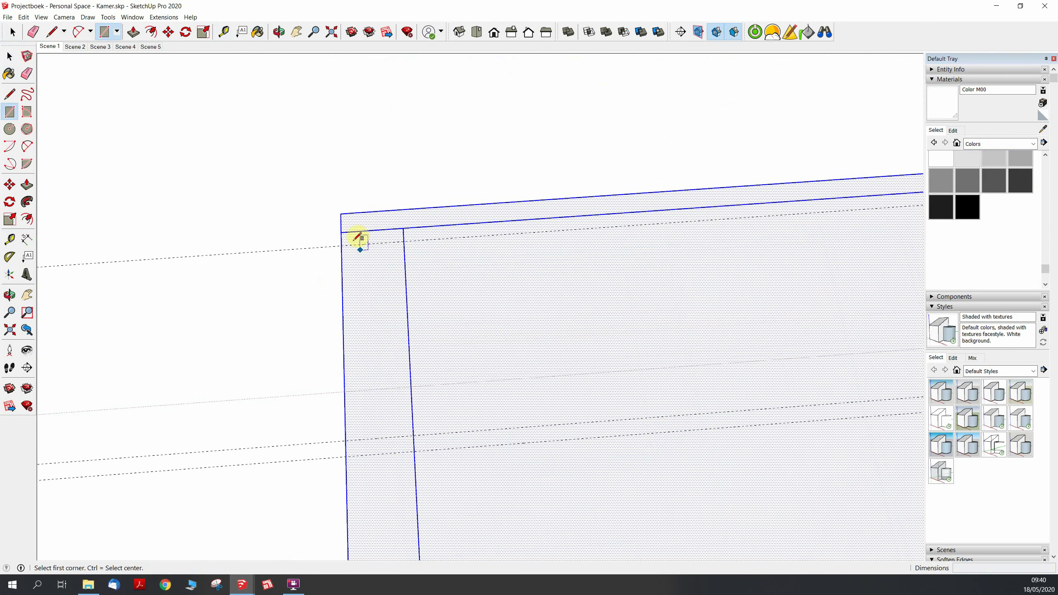
pyautogui.click(341, 232)
pyautogui.click(414, 451)
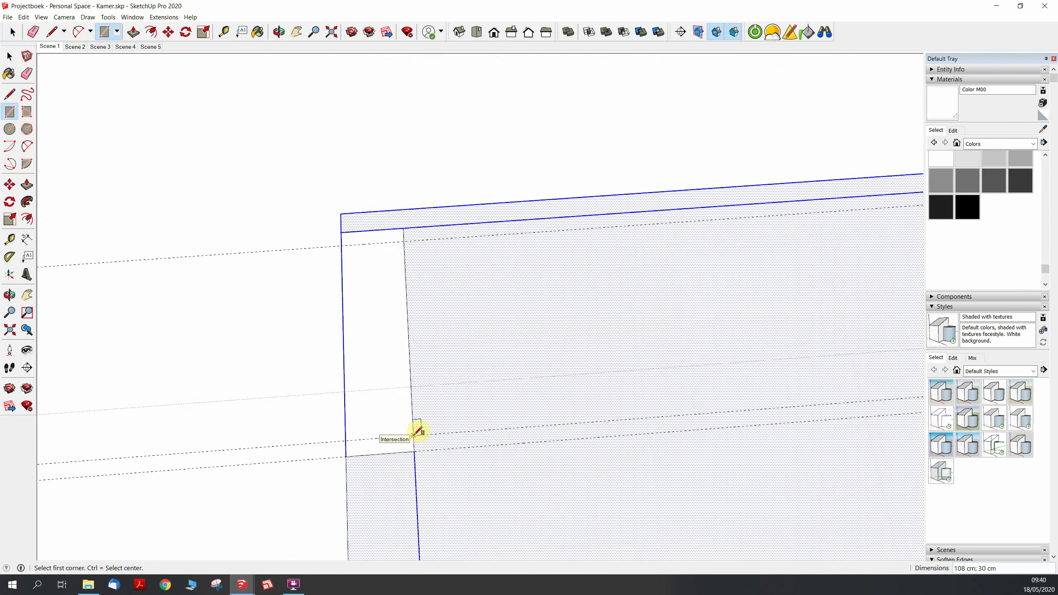
pyautogui.press('t')
pyautogui.click(412, 415)
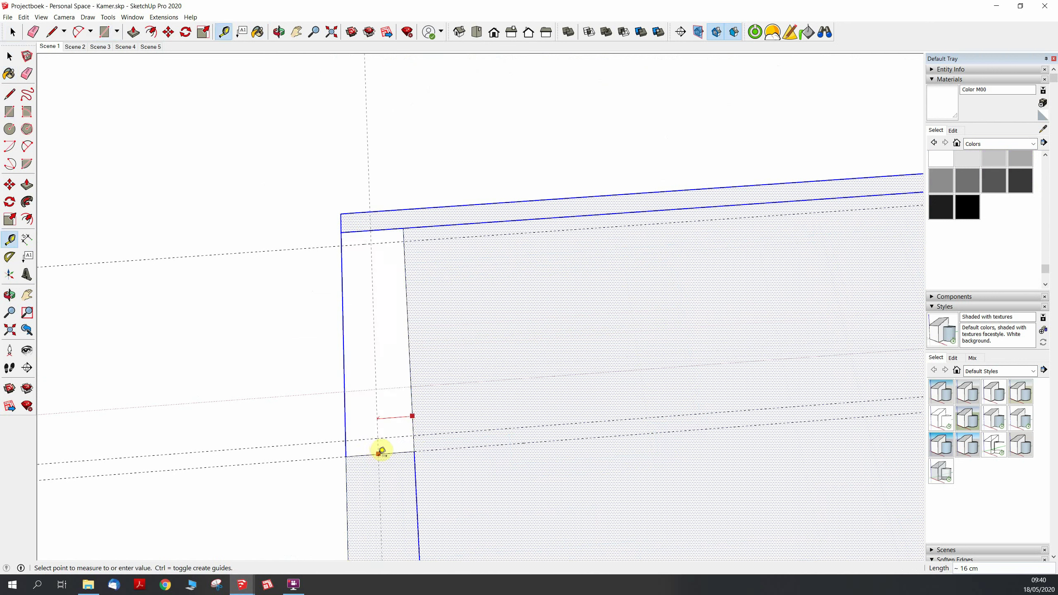
pyautogui.click(372, 230)
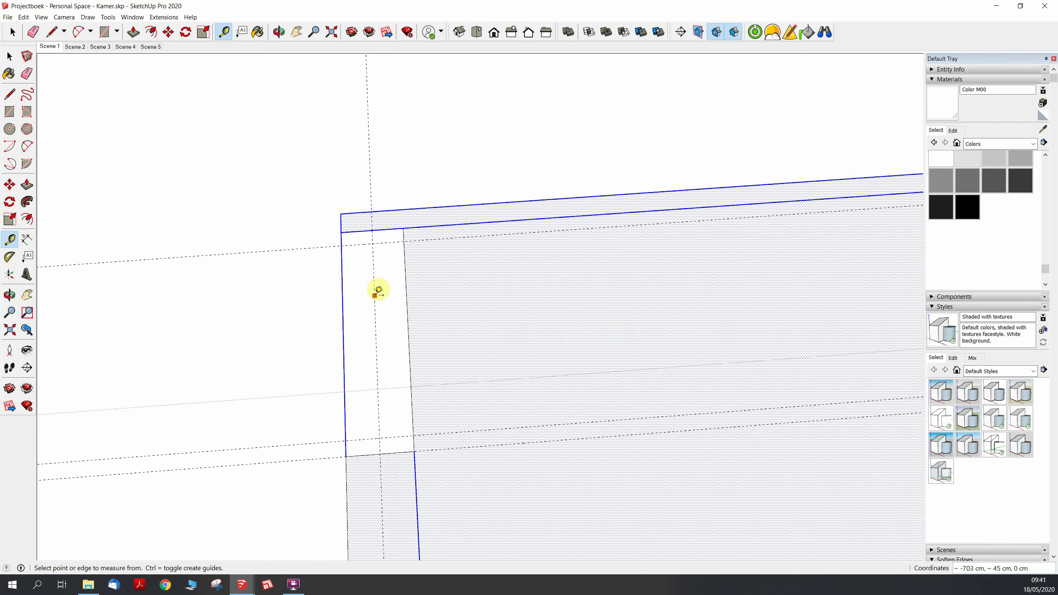
# Add a 5 cm guide offset, then try measurements from the rectangle's inner edge.
pyautogui.click(375, 297)
pyautogui.write('1,')
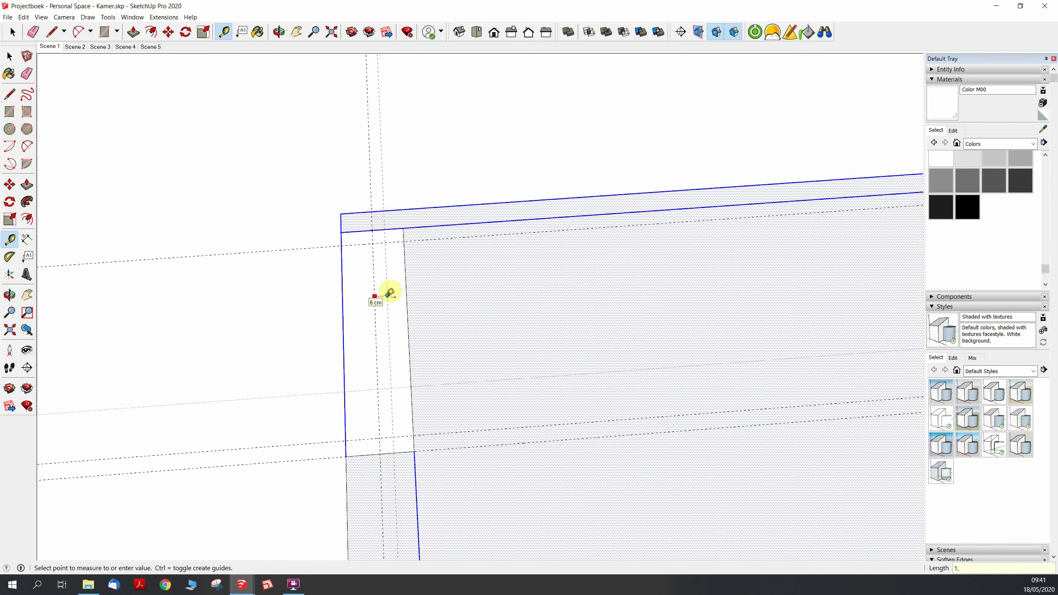
pyautogui.write('5')
pyautogui.press('Return')
pyautogui.scroll(2, 389, 292)
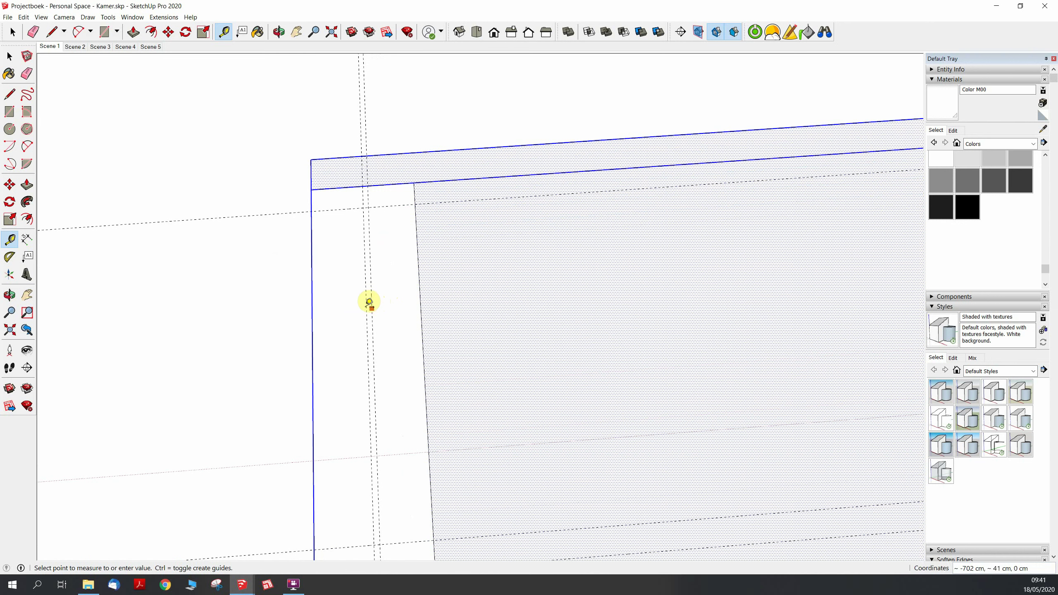
pyautogui.click(370, 306)
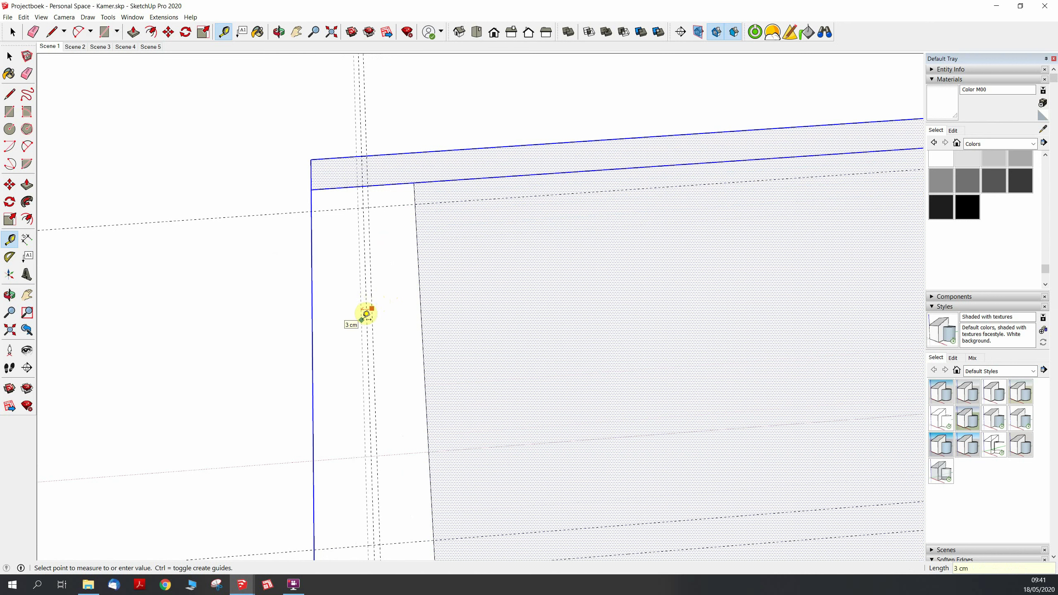
pyautogui.press('Escape')
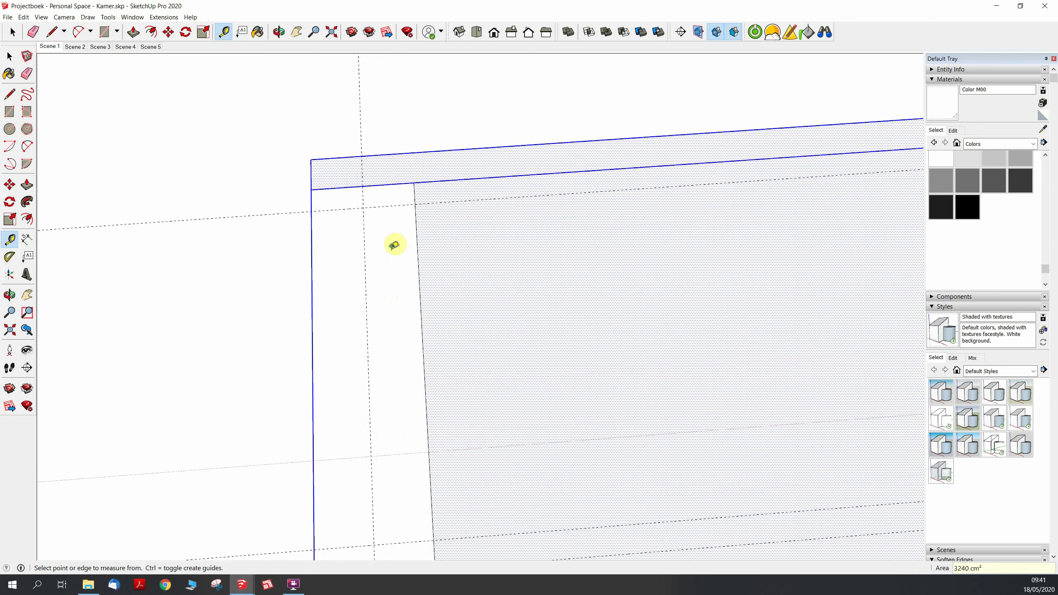
pyautogui.click(419, 273)
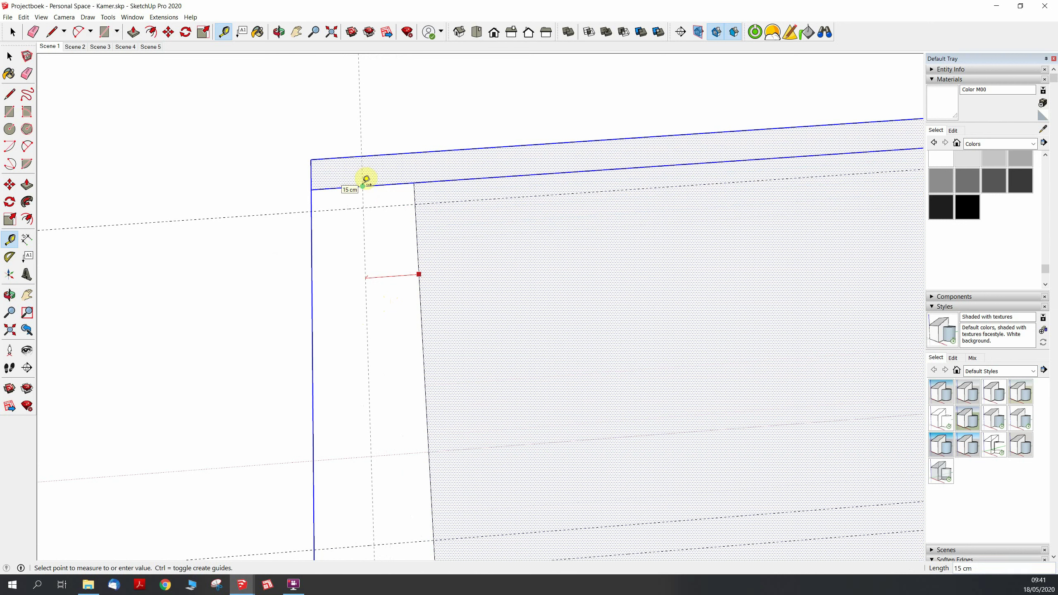
pyautogui.click(9, 240)
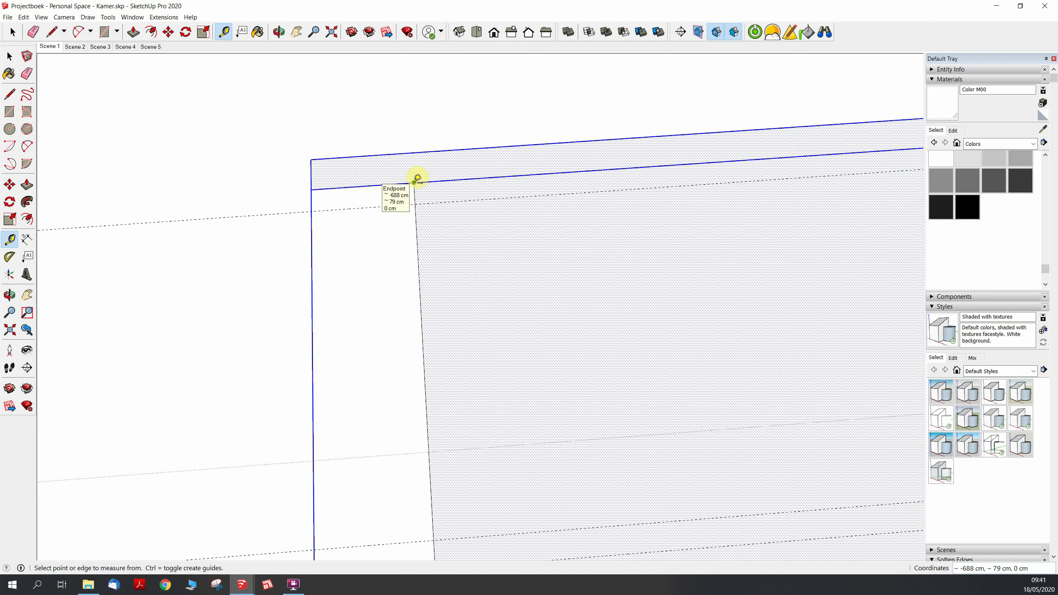
pyautogui.click(421, 312)
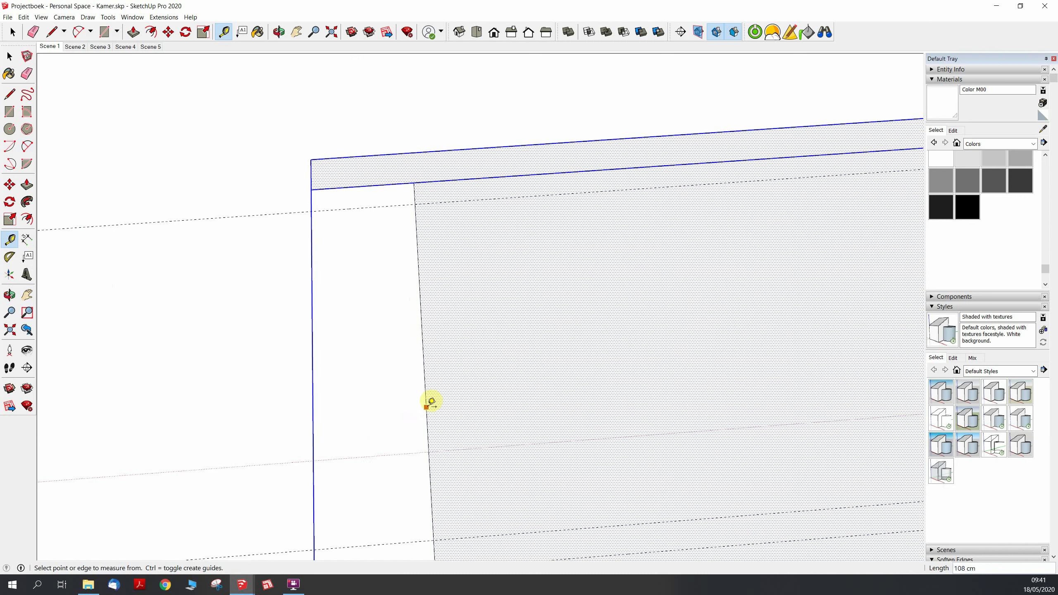
pyautogui.scroll(-2, 435, 338)
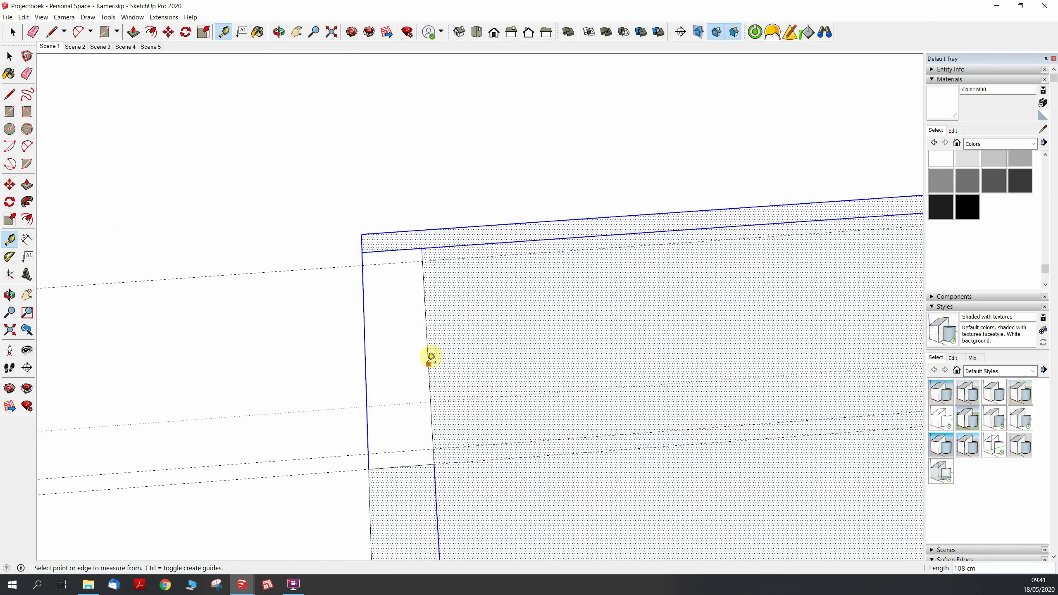
pyautogui.scroll(2, 432, 343)
pyautogui.scroll(1, 431, 333)
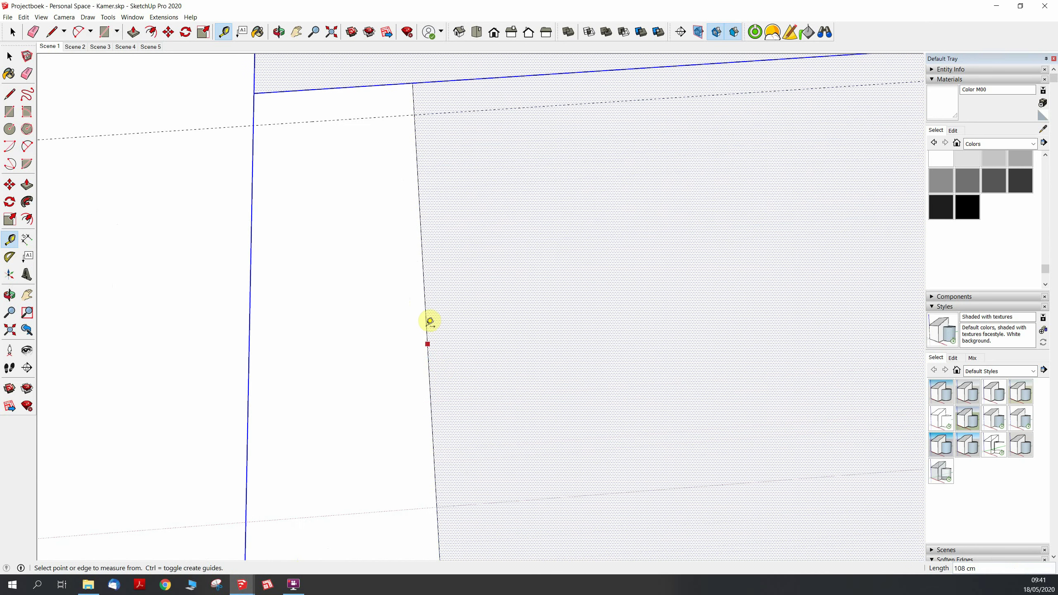
# Place successive guides 15, 5 and 3 cm apart from the rectangle's inner edge.
pyautogui.click(426, 321)
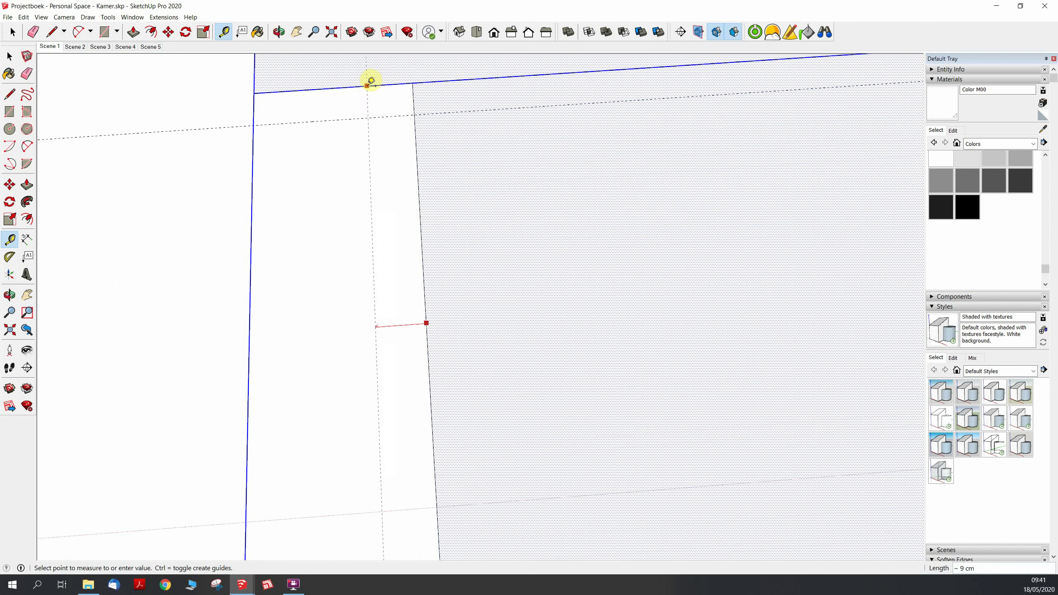
pyautogui.click(333, 87)
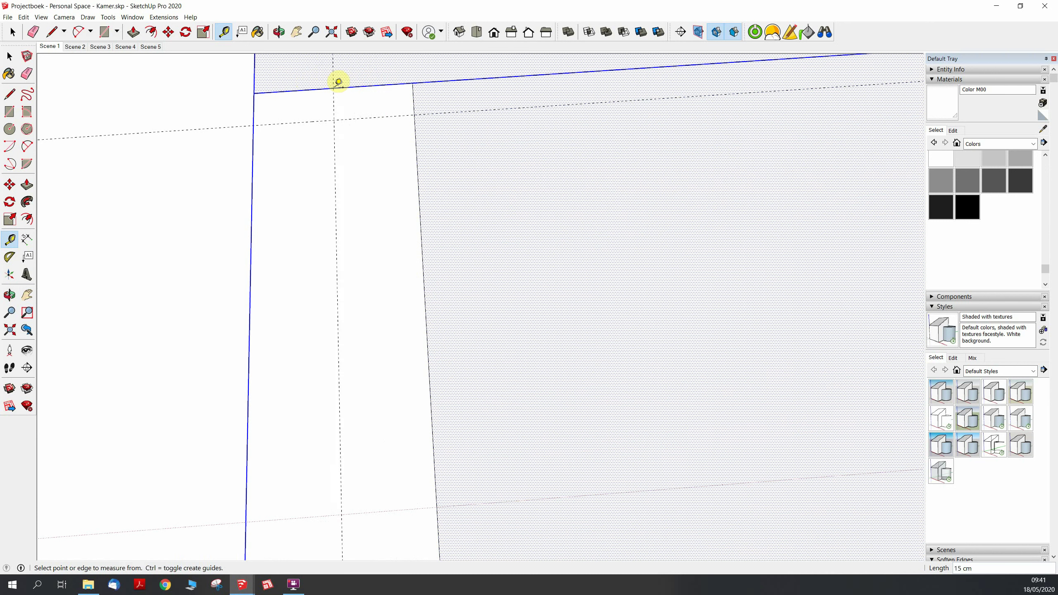
pyautogui.click(336, 221)
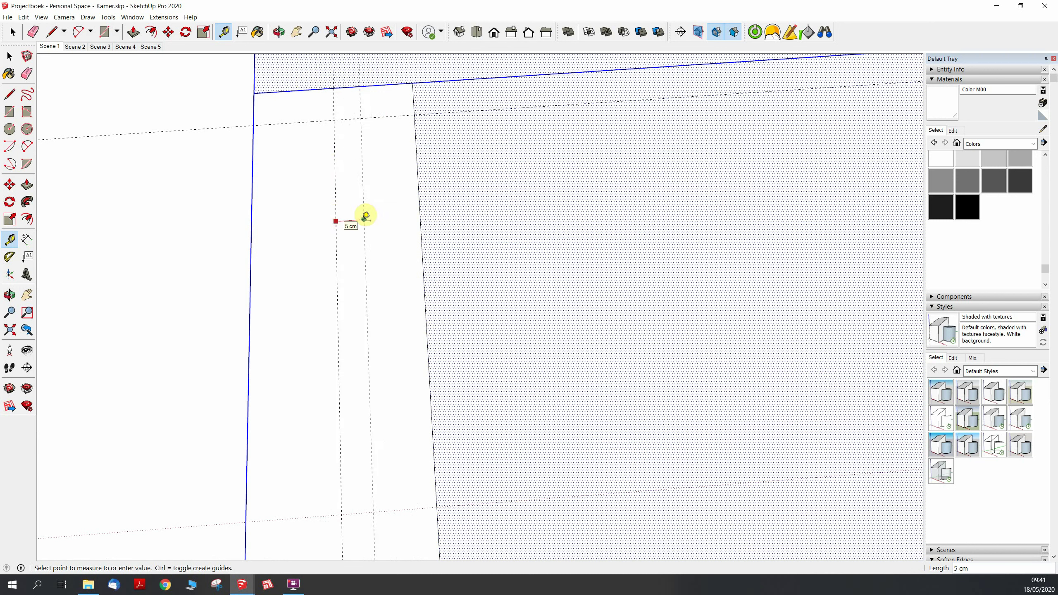
pyautogui.write('1,5')
pyautogui.press('Return')
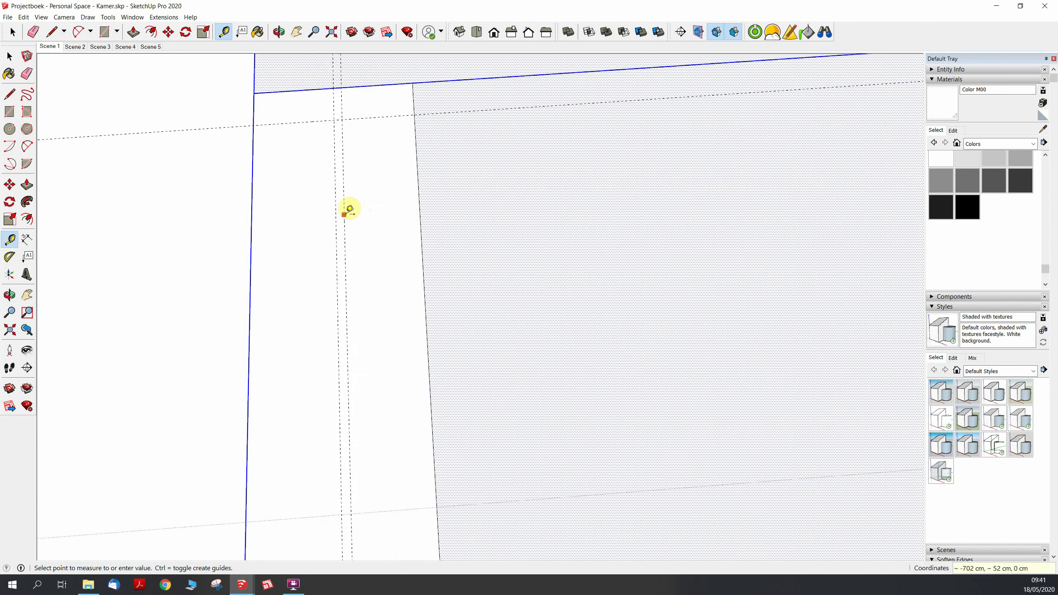
pyautogui.click(345, 215)
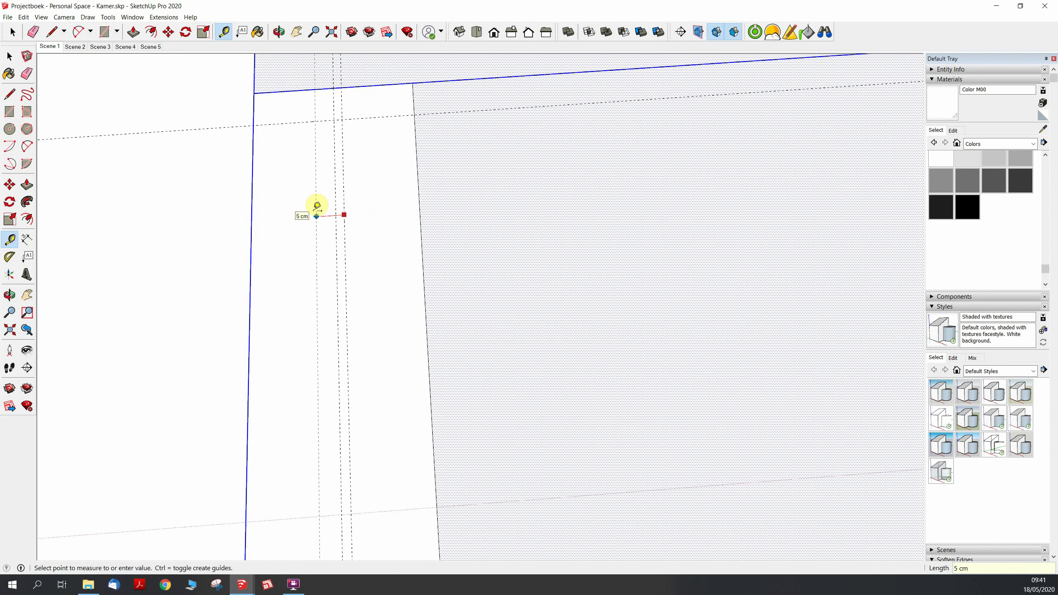
pyautogui.write('3')
pyautogui.press('Return')
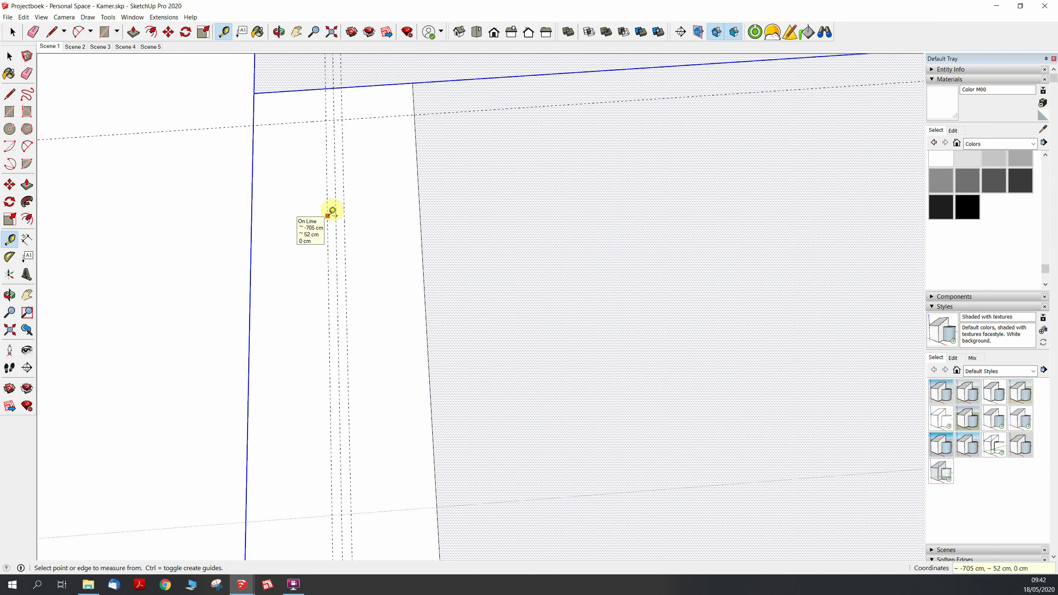
# Add guides 5 and 3 cm from existing ones, plus guides near the top and 2 cm from the bottom edge.
pyautogui.click(343, 192)
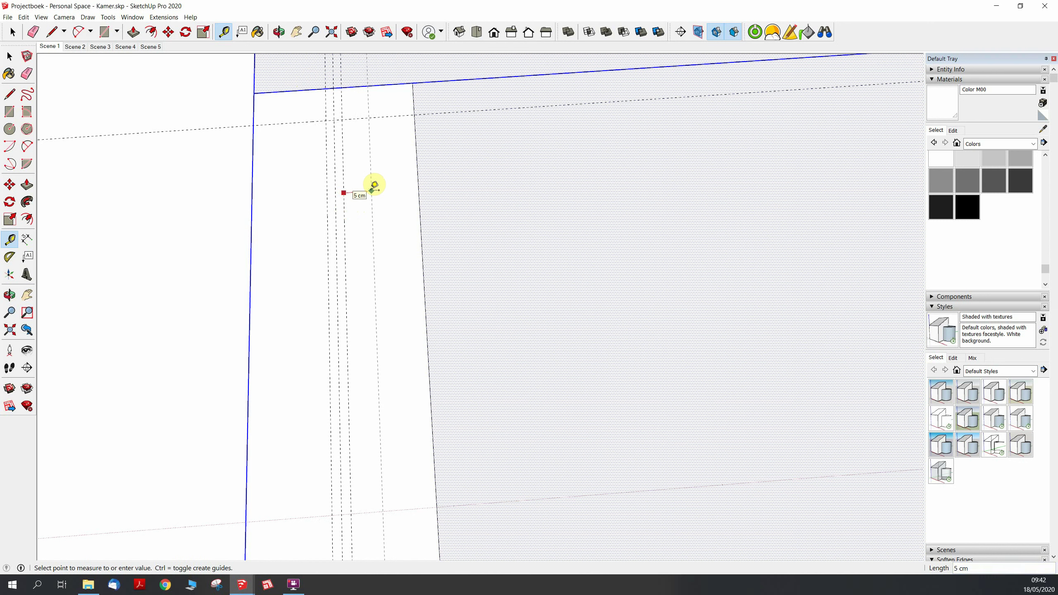
pyautogui.click(359, 193)
pyautogui.click(327, 204)
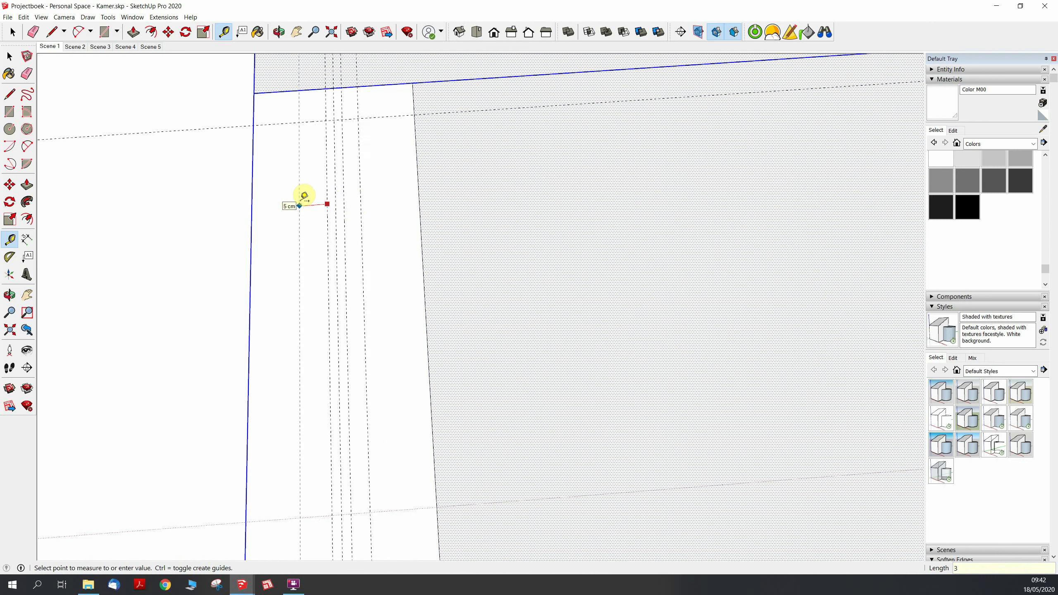
pyautogui.press('Return')
pyautogui.click(377, 117)
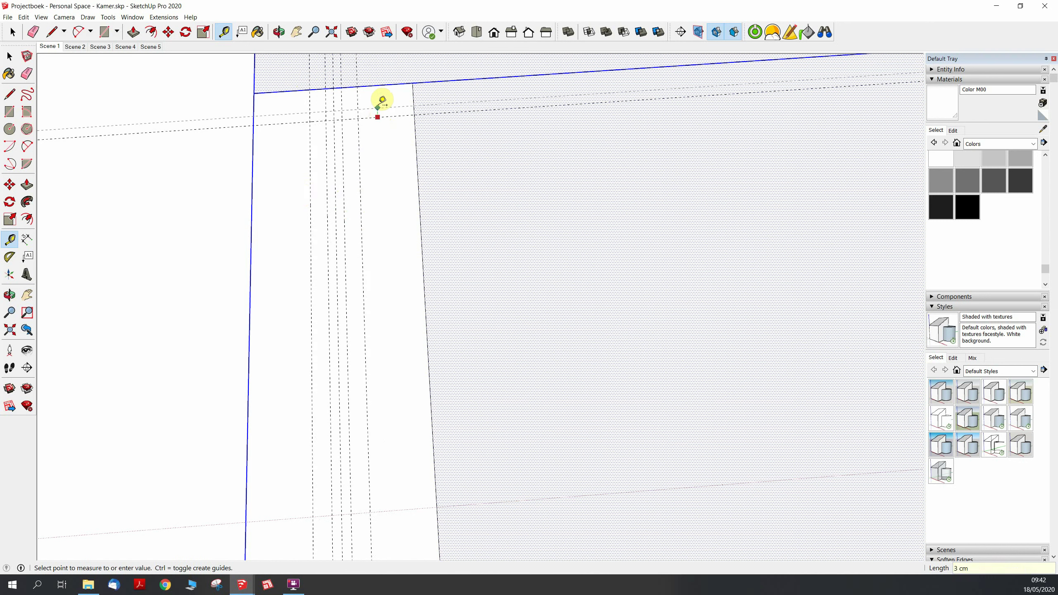
pyautogui.click(380, 100)
pyautogui.scroll(-3, 377, 100)
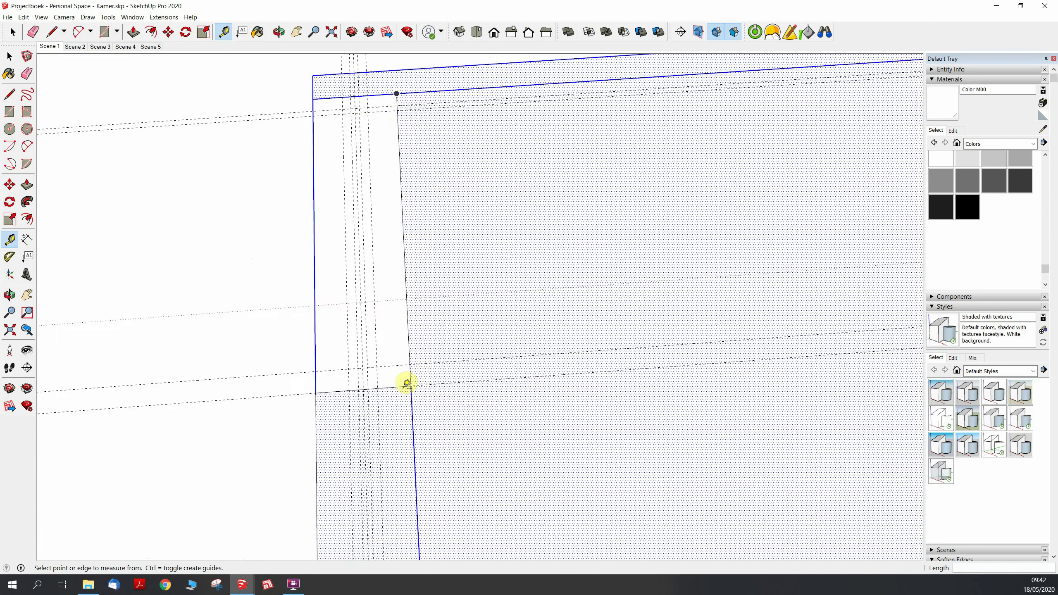
pyautogui.scroll(3, 406, 375)
pyautogui.click(380, 354)
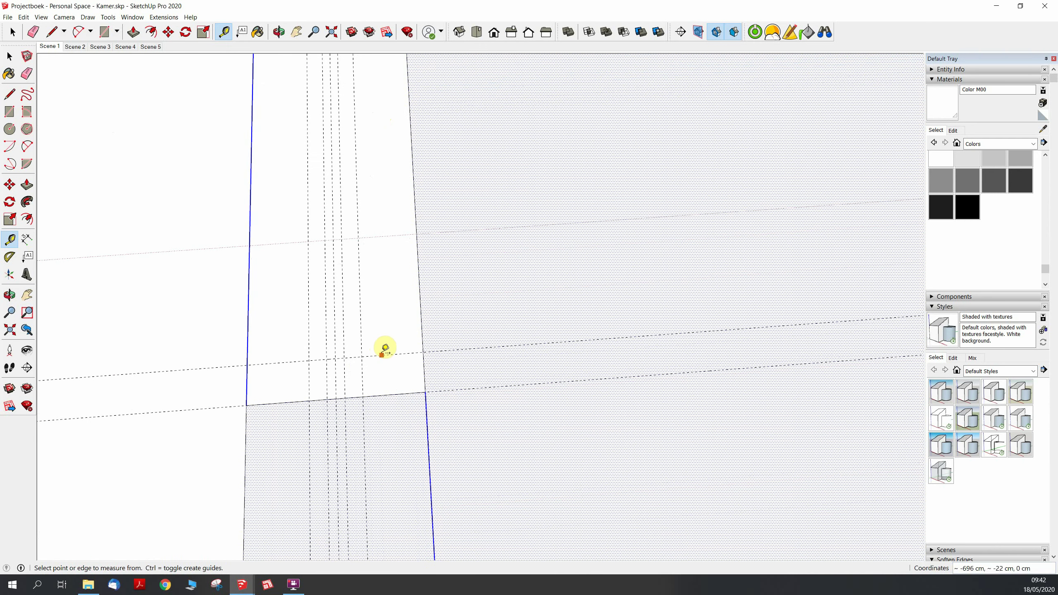
pyautogui.write('2')
pyautogui.press('Return')
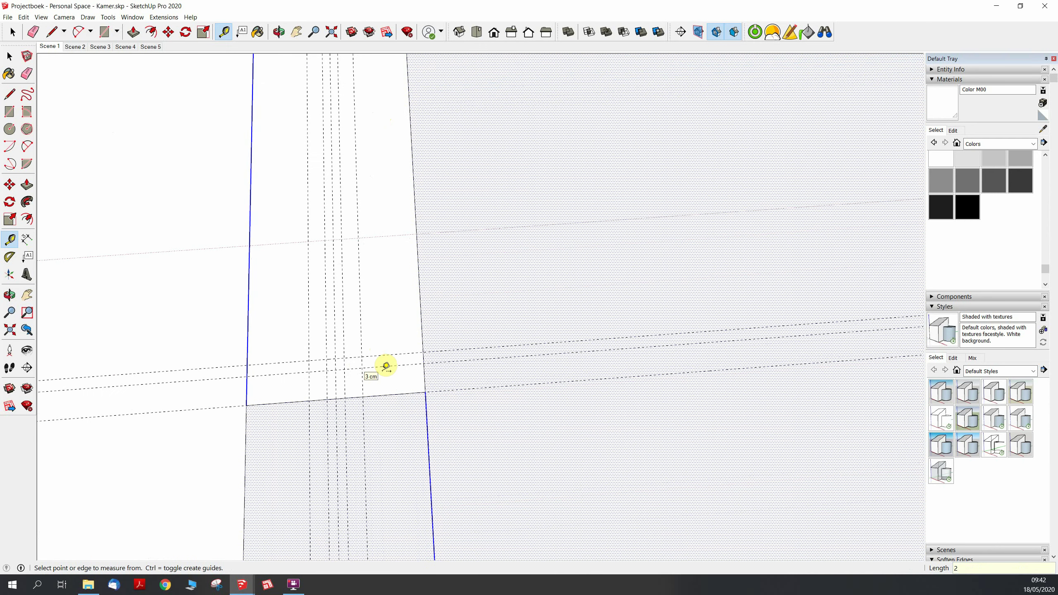
# Draw the main window-frame rectangles spanning the wall strip.
pyautogui.press('r')
pyautogui.click(362, 397)
pyautogui.scroll(-2, 365, 391)
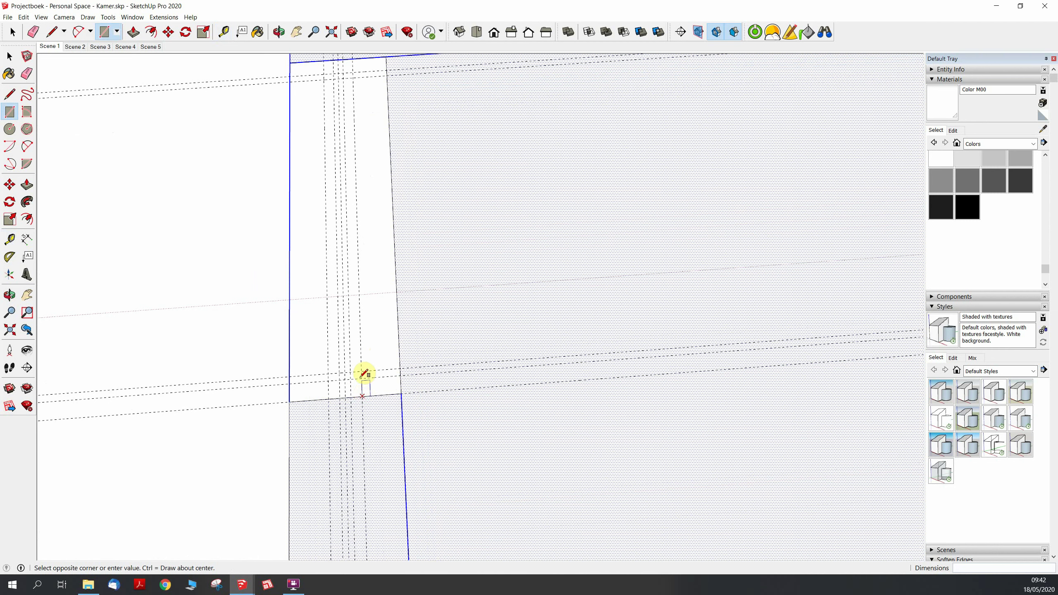
pyautogui.scroll(-1, 366, 374)
pyautogui.click(332, 84)
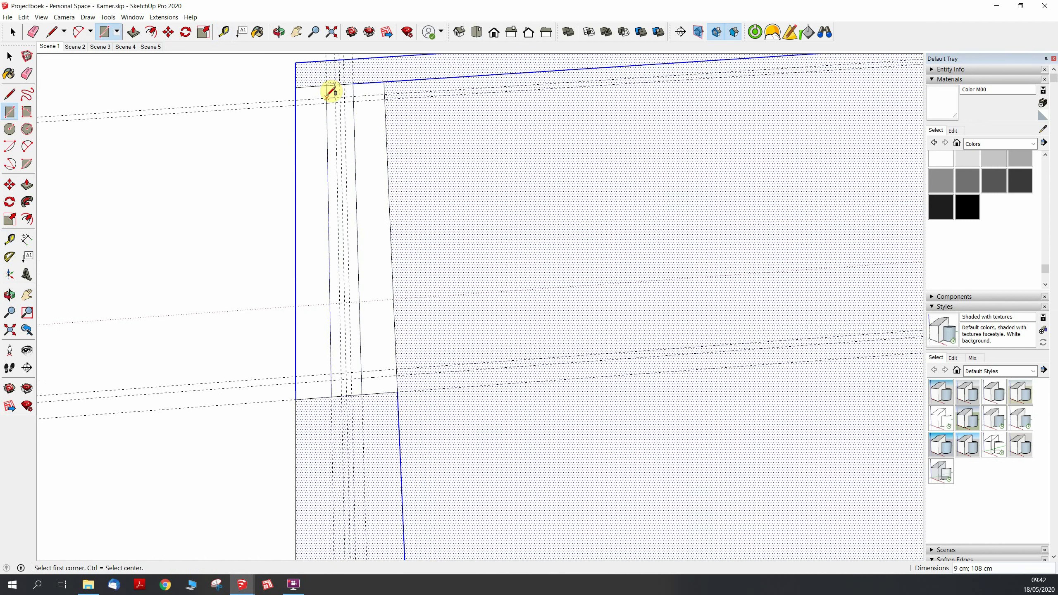
pyautogui.click(365, 374)
pyautogui.scroll(1, 362, 373)
pyautogui.scroll(2, 346, 369)
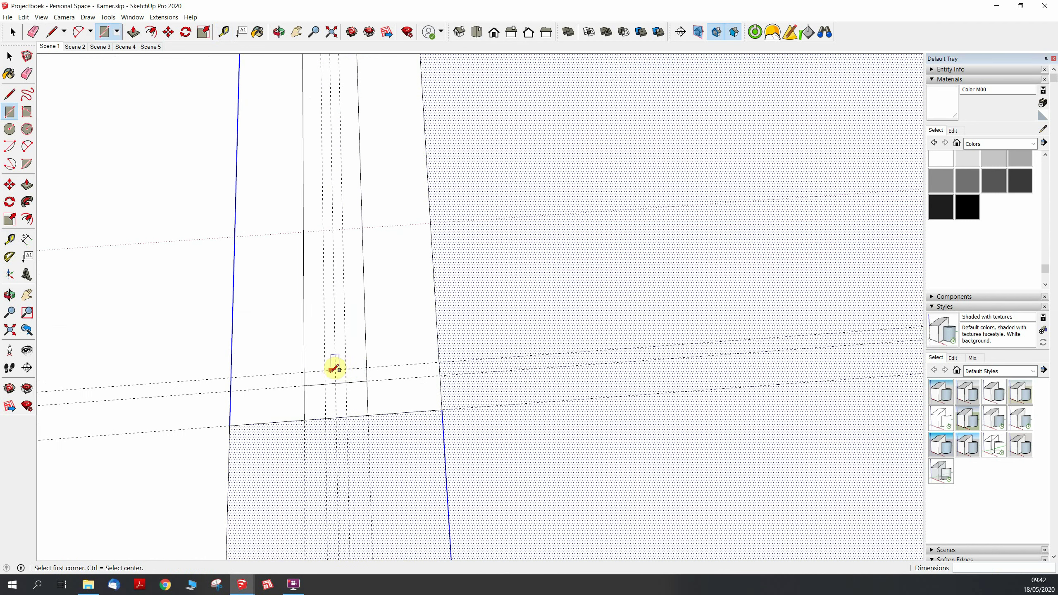
# Draw two 2 × 9 cm frame rectangles and a 3 × 98 cm frame strip.
pyautogui.click(304, 372)
pyautogui.click(367, 381)
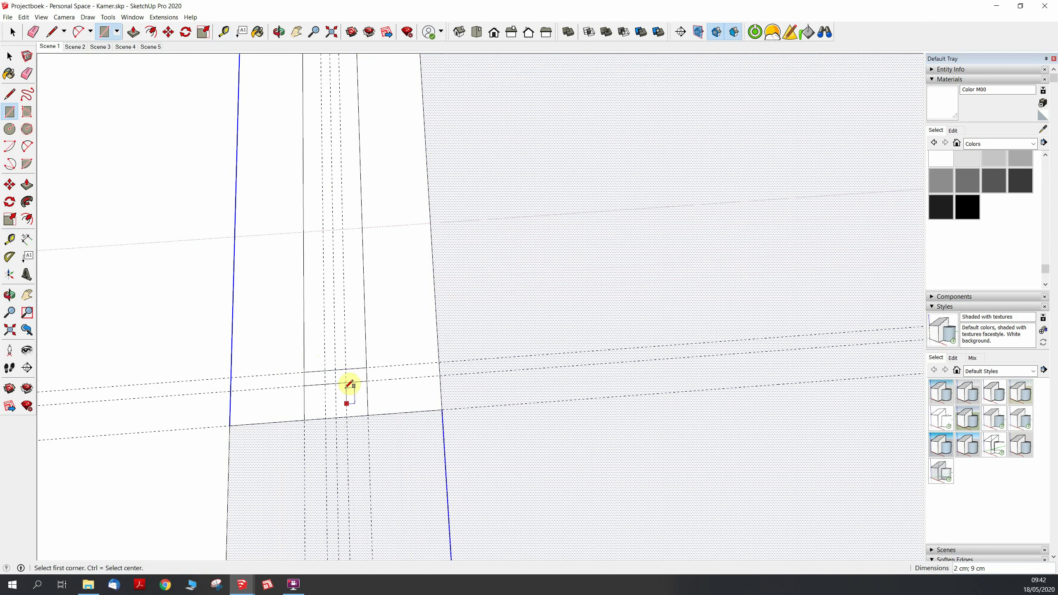
pyautogui.click(355, 410)
pyautogui.scroll(-2, 359, 448)
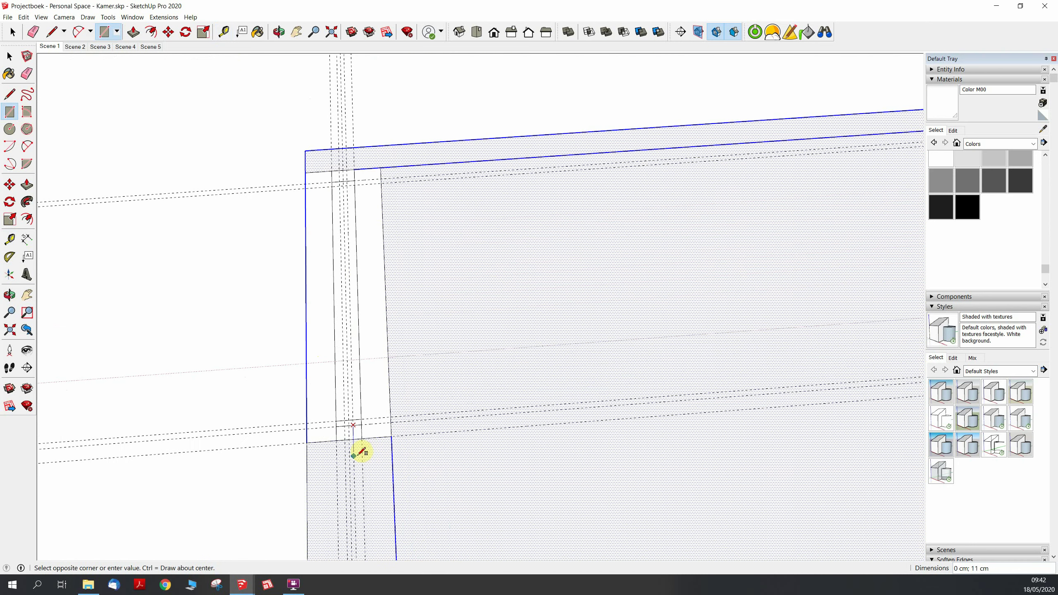
pyautogui.scroll(2, 343, 170)
pyautogui.scroll(2, 352, 203)
pyautogui.click(337, 173)
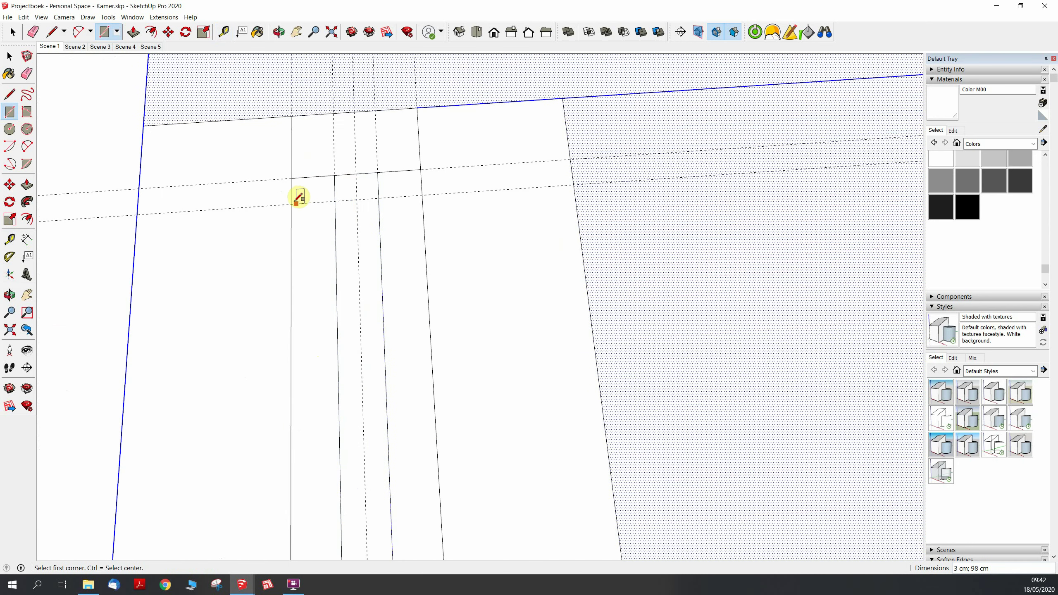
pyautogui.click(291, 203)
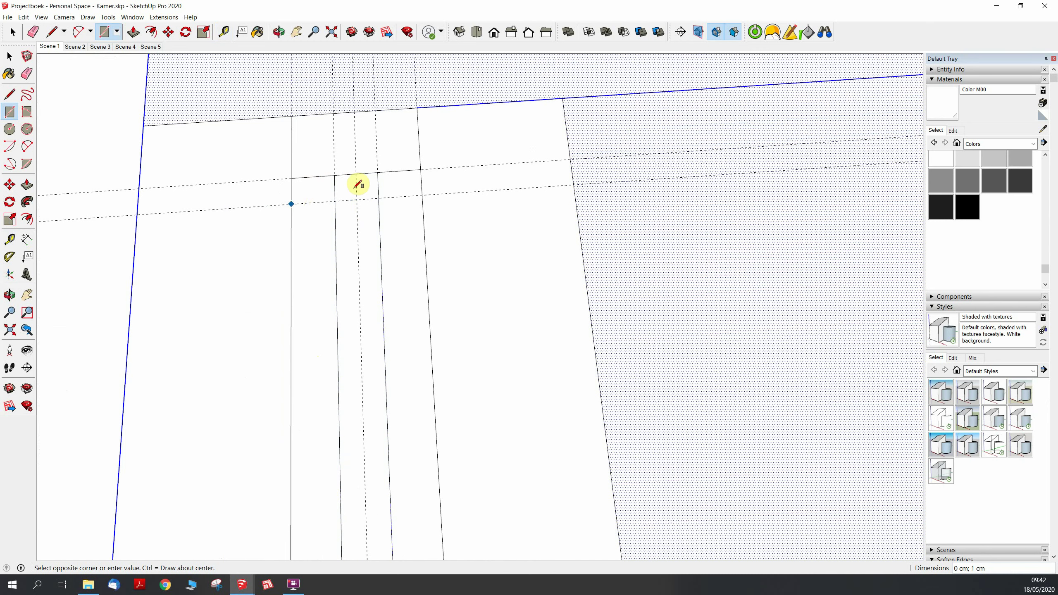
pyautogui.click(420, 168)
# Erase the dashed construction guides and leftover segments of the lower line.
pyautogui.press('e')
pyautogui.moveTo(378, 139); pyautogui.dragTo(335, 138)
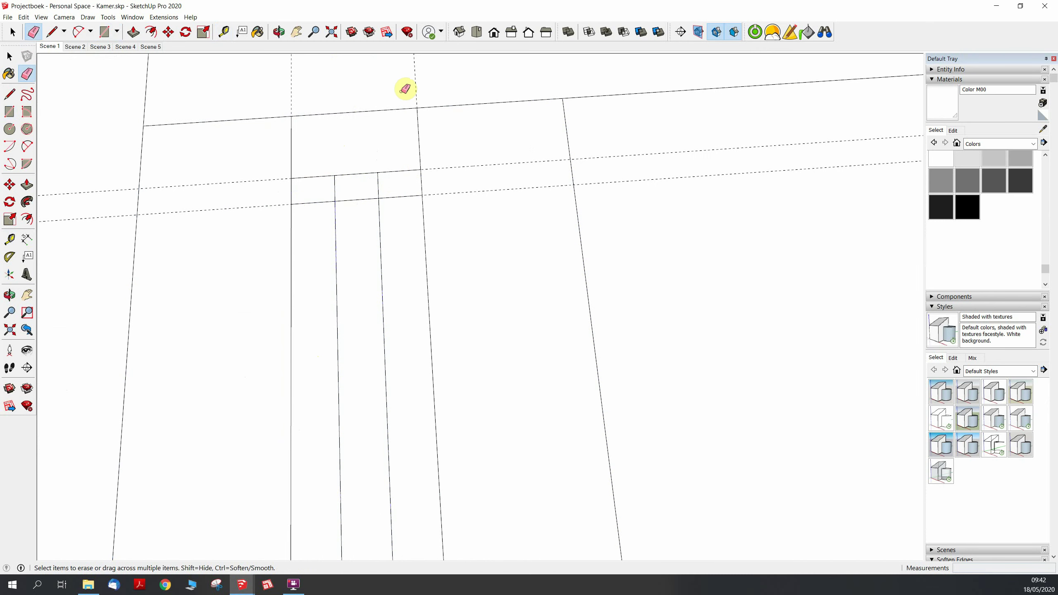
pyautogui.moveTo(463, 159); pyautogui.dragTo(253, 189)
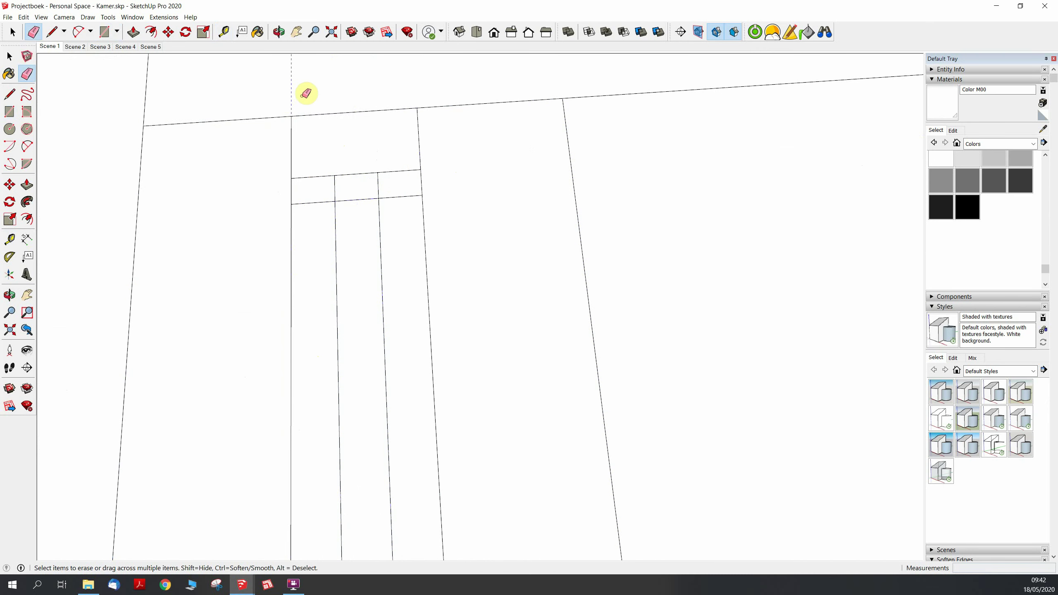
pyautogui.click(361, 199)
pyautogui.click(321, 201)
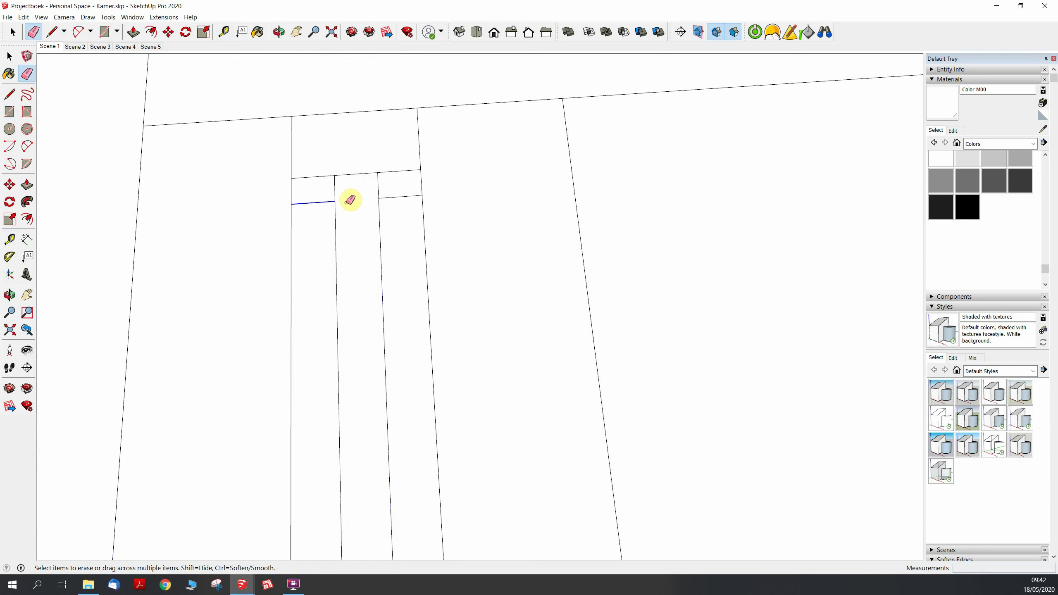
pyautogui.click(406, 194)
pyautogui.scroll(-2, 377, 130)
pyautogui.scroll(-3, 378, 130)
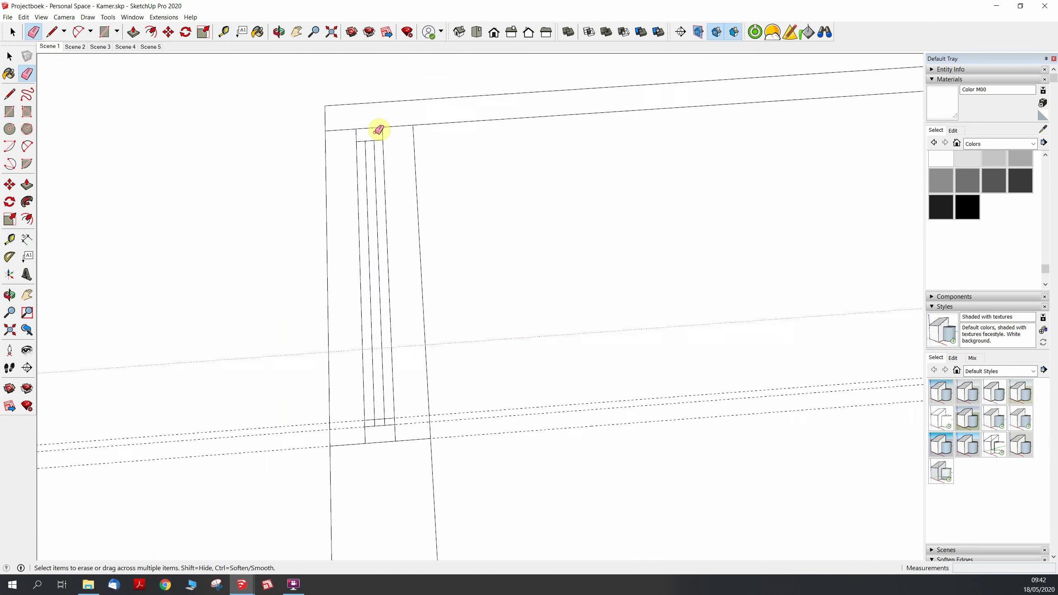
pyautogui.scroll(1, 378, 130)
pyautogui.scroll(2, 378, 129)
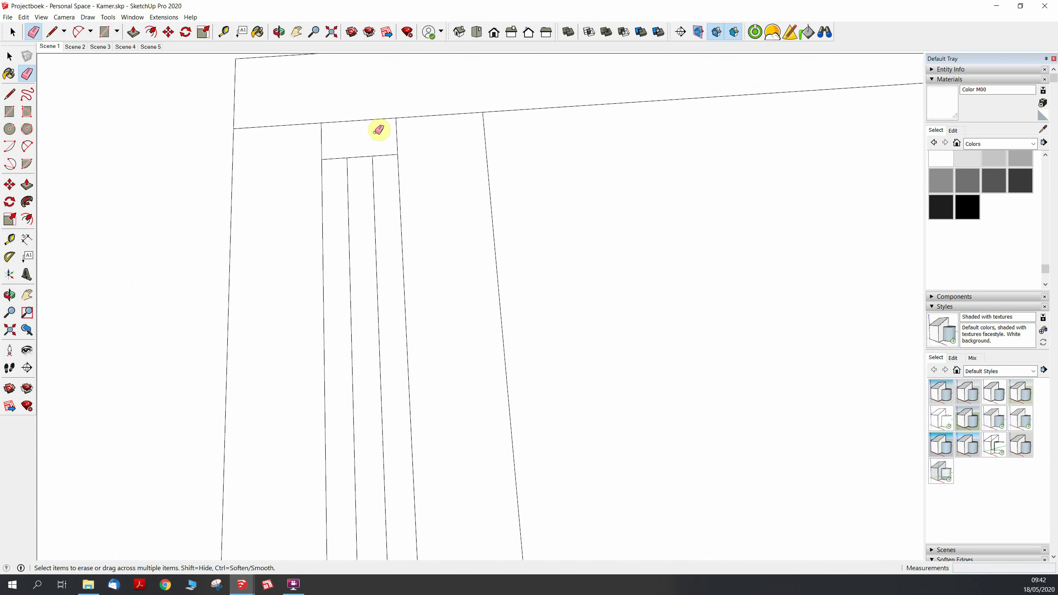
# Erase the short upper line pieces and stray edges below and inside the frame.
pyautogui.click(386, 155)
pyautogui.click(340, 159)
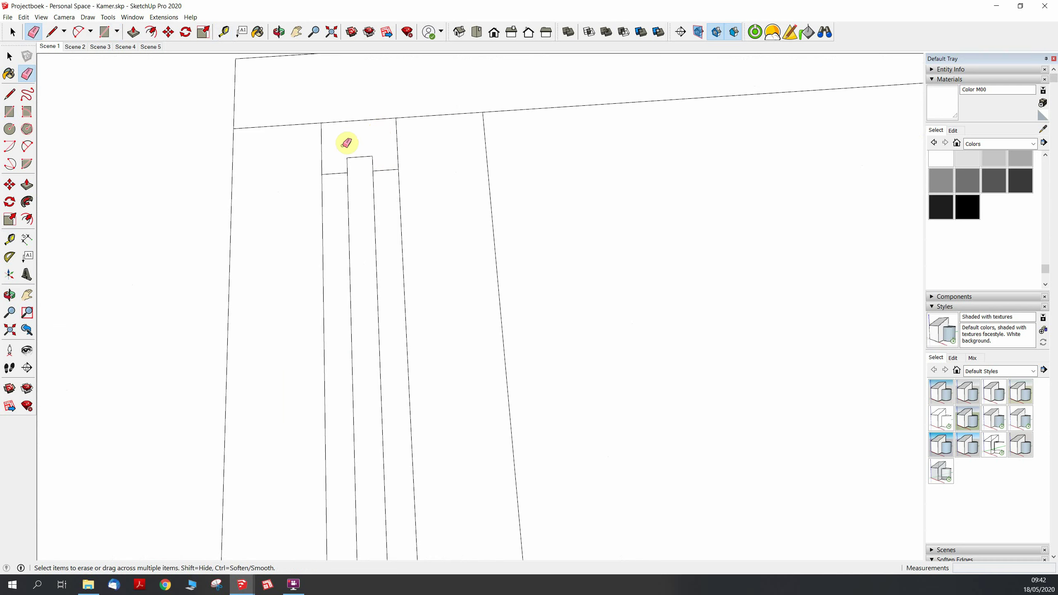
pyautogui.scroll(-2, 414, 112)
pyautogui.scroll(-2, 384, 409)
pyautogui.scroll(2, 420, 385)
pyautogui.scroll(2, 432, 383)
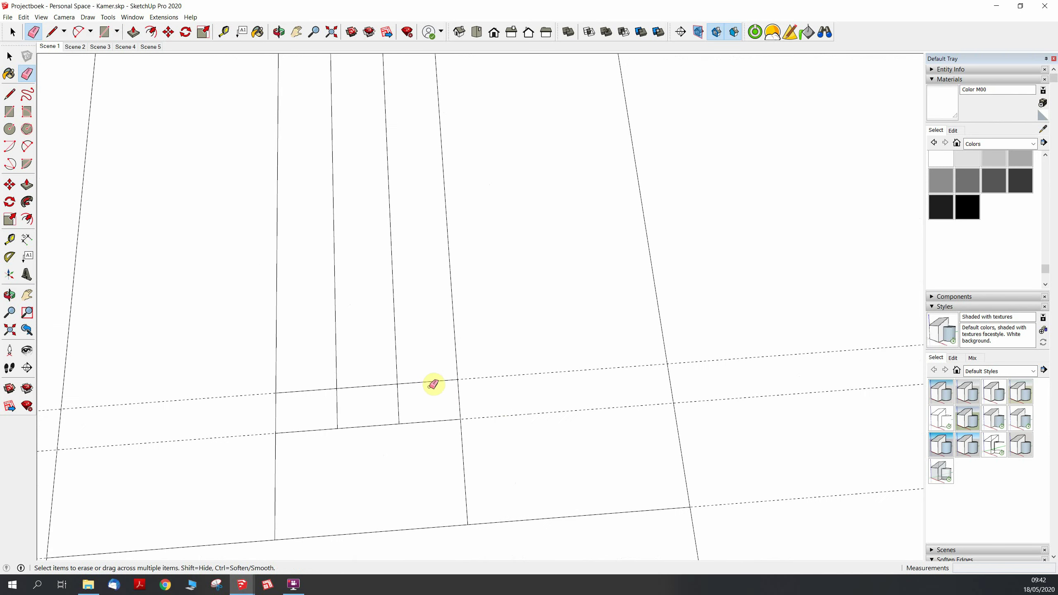
pyautogui.moveTo(483, 374); pyautogui.dragTo(434, 419)
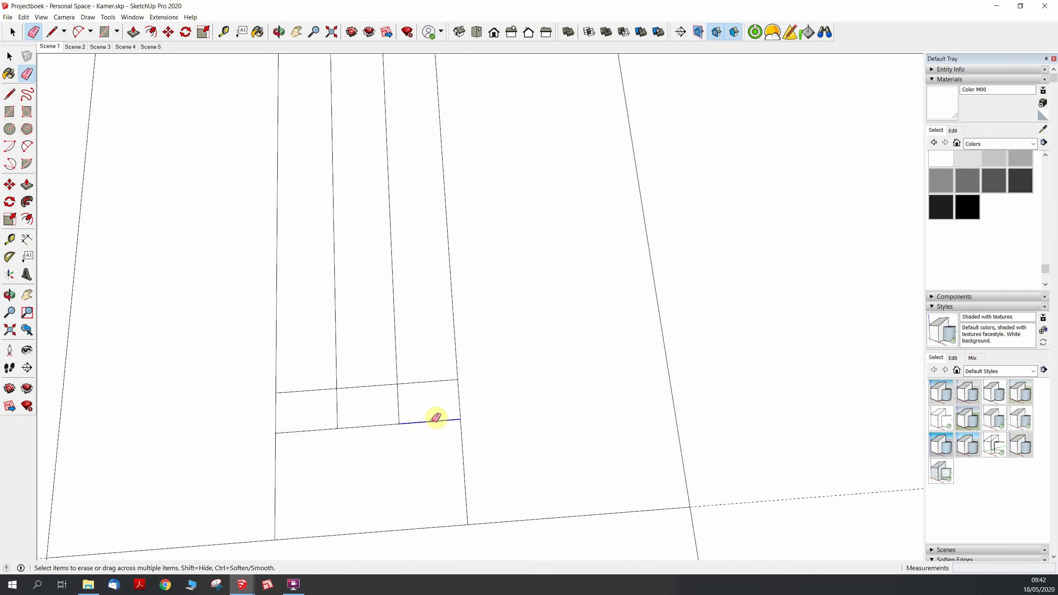
pyautogui.click(333, 429)
pyautogui.click(372, 387)
pyautogui.scroll(-3, 339, 358)
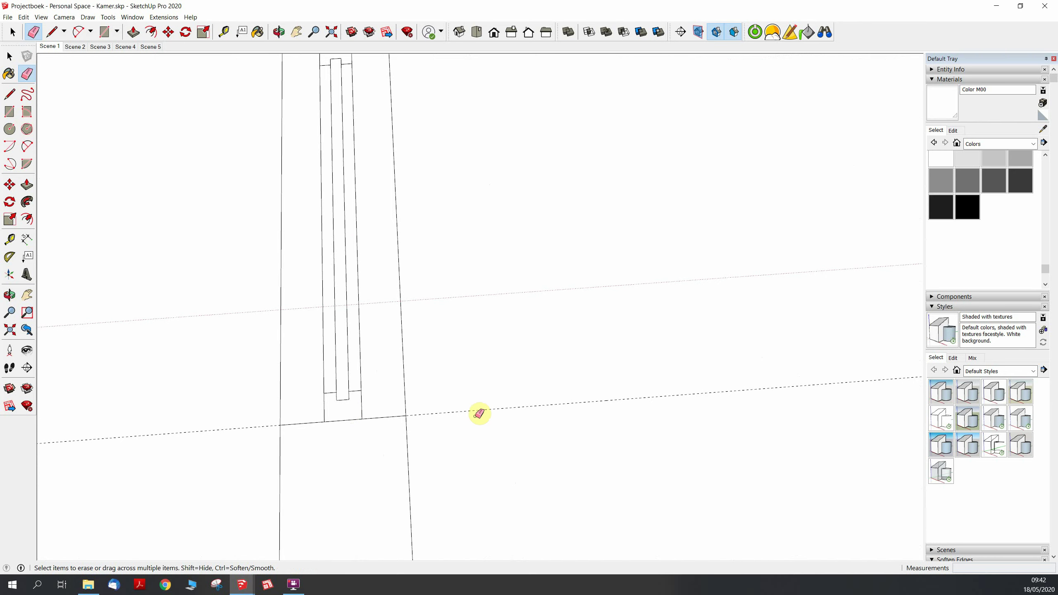
pyautogui.scroll(-3, 486, 417)
pyautogui.scroll(-3, 416, 411)
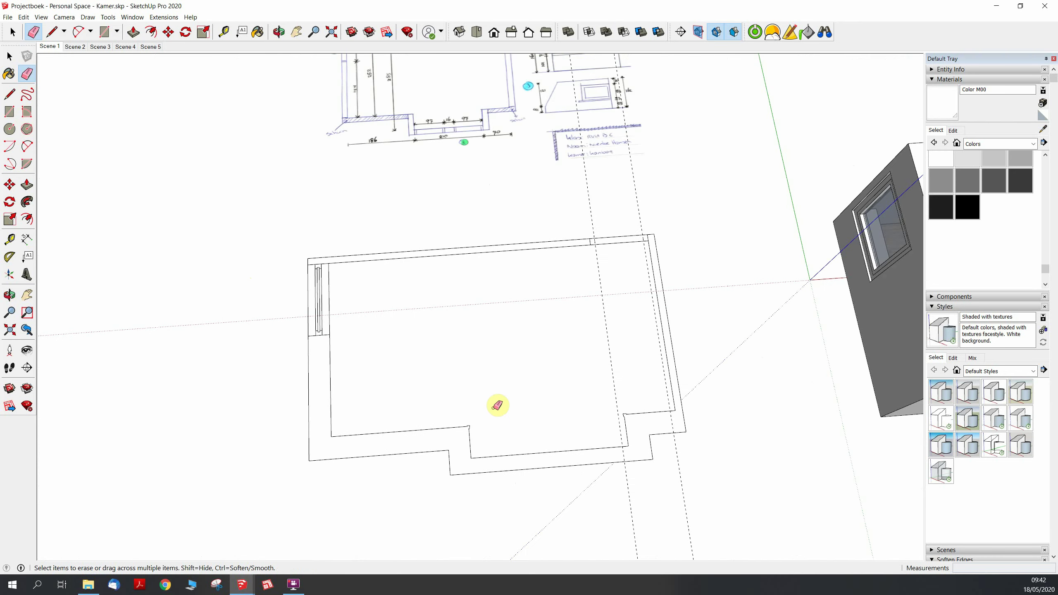
pyautogui.scroll(3, 533, 485)
# Split the bottom wall of the plan with a short line across it.
pyautogui.press('l')
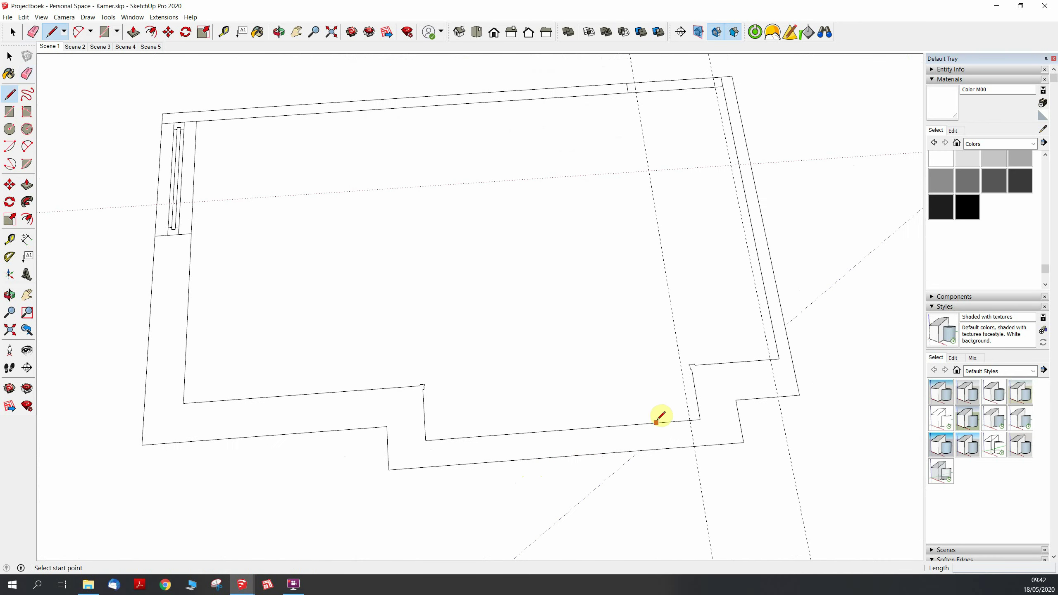
pyautogui.click(700, 419)
pyautogui.click(704, 445)
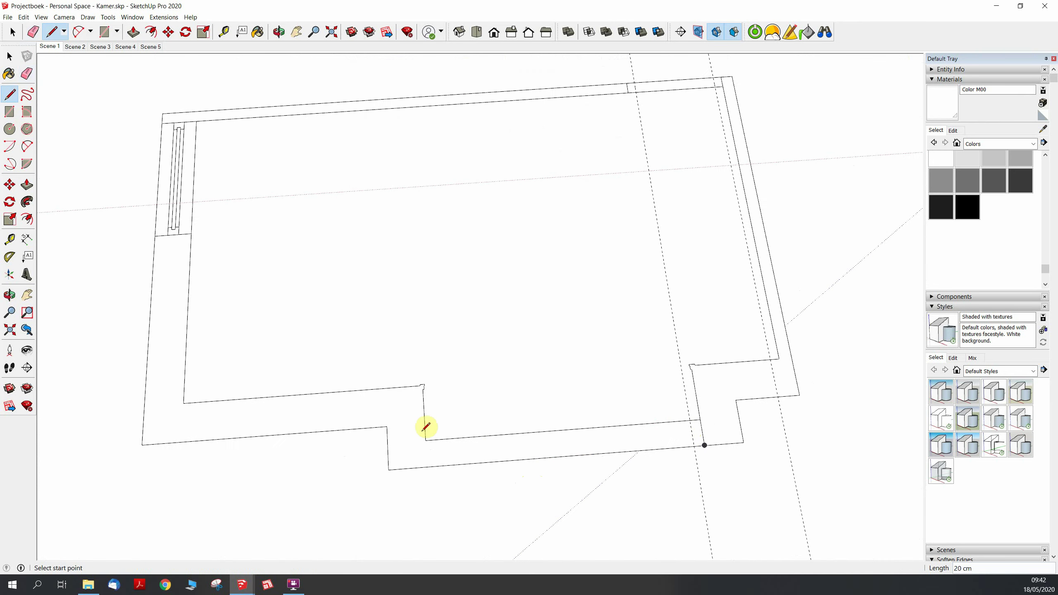
pyautogui.click(425, 440)
# Zoom into the hand-drawn sketch to read the 97/16/97 window widths.
pyautogui.scroll(-3, 459, 500)
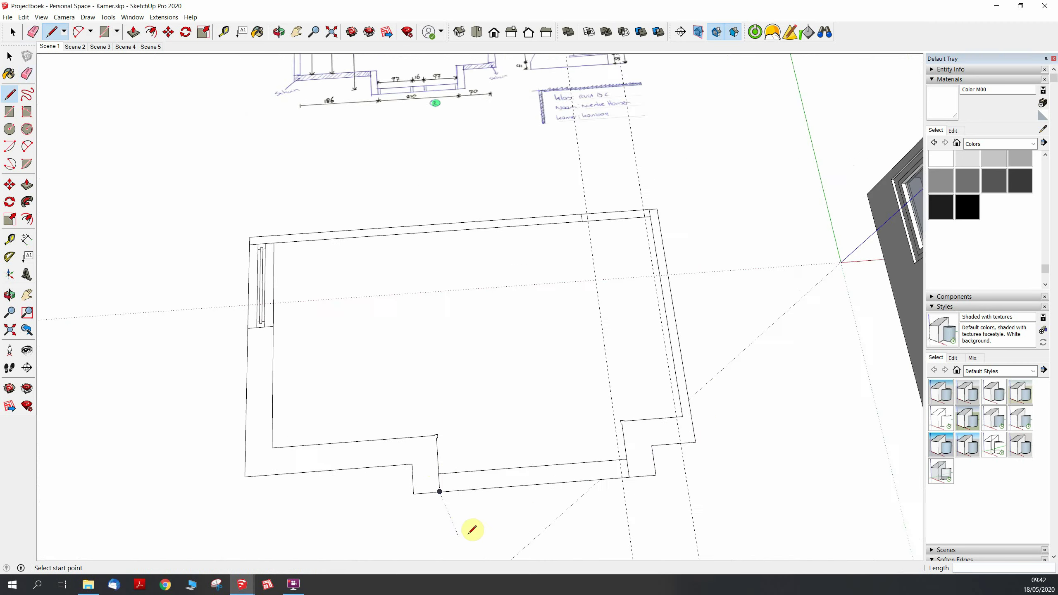
pyautogui.scroll(5, 448, 267)
pyautogui.scroll(5, 437, 248)
pyautogui.scroll(4, 447, 286)
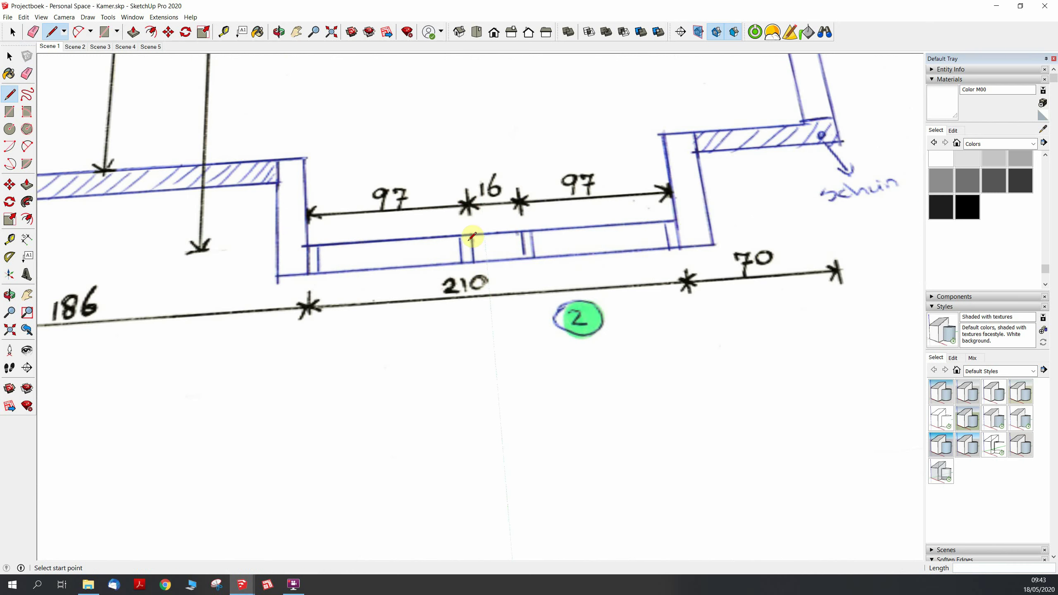
pyautogui.scroll(-3, 460, 118)
pyautogui.scroll(-3, 418, 158)
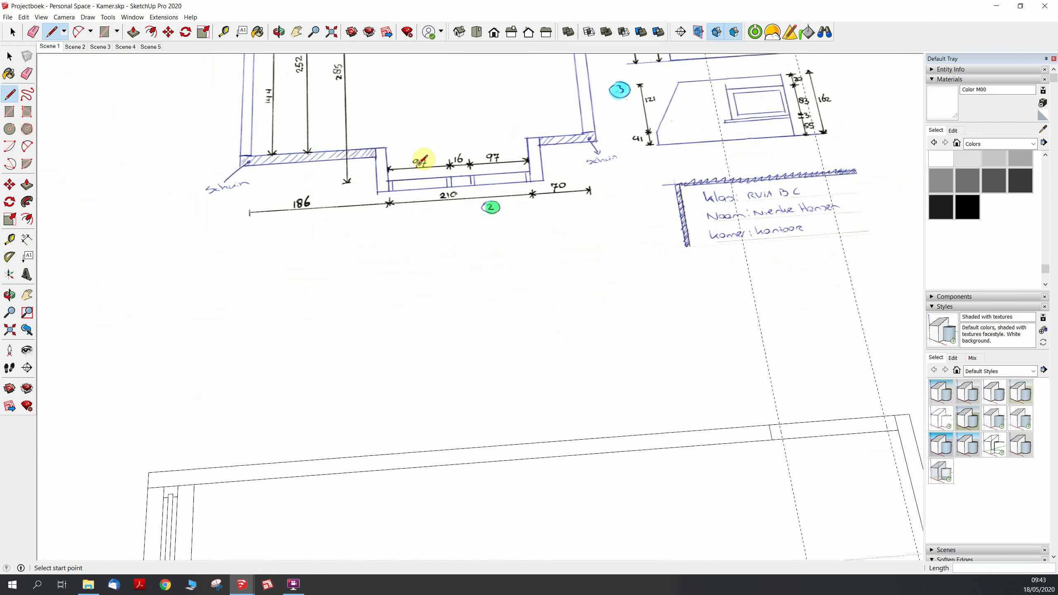
pyautogui.scroll(-1, 469, 113)
pyautogui.scroll(-3, 468, 113)
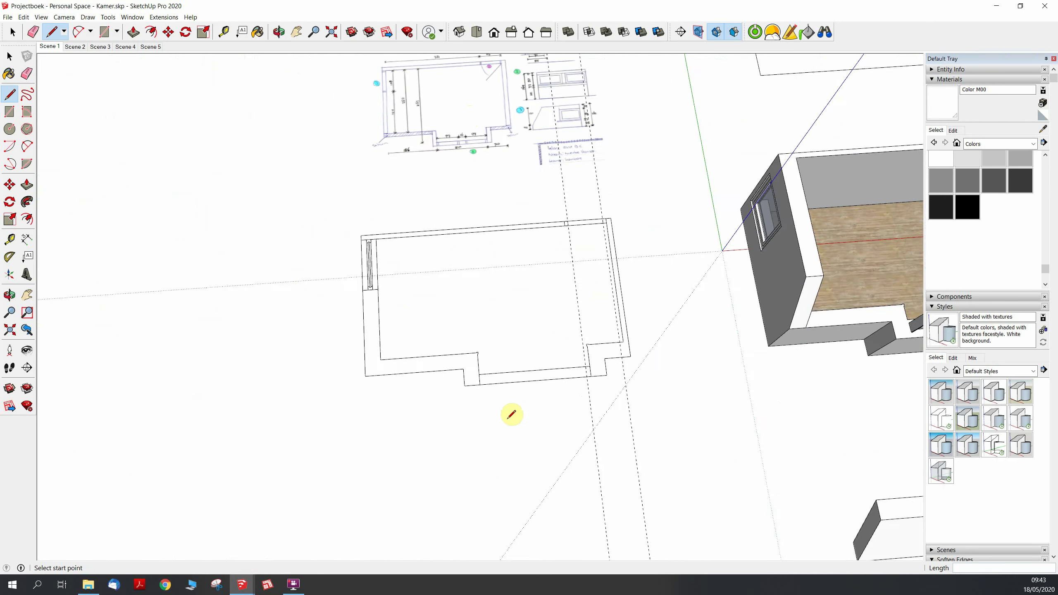
pyautogui.scroll(3, 495, 357)
# Place guide lines along the bottom wall, including one 20 cm along it.
pyautogui.scroll(2, 494, 359)
pyautogui.press('t')
pyautogui.click(464, 370)
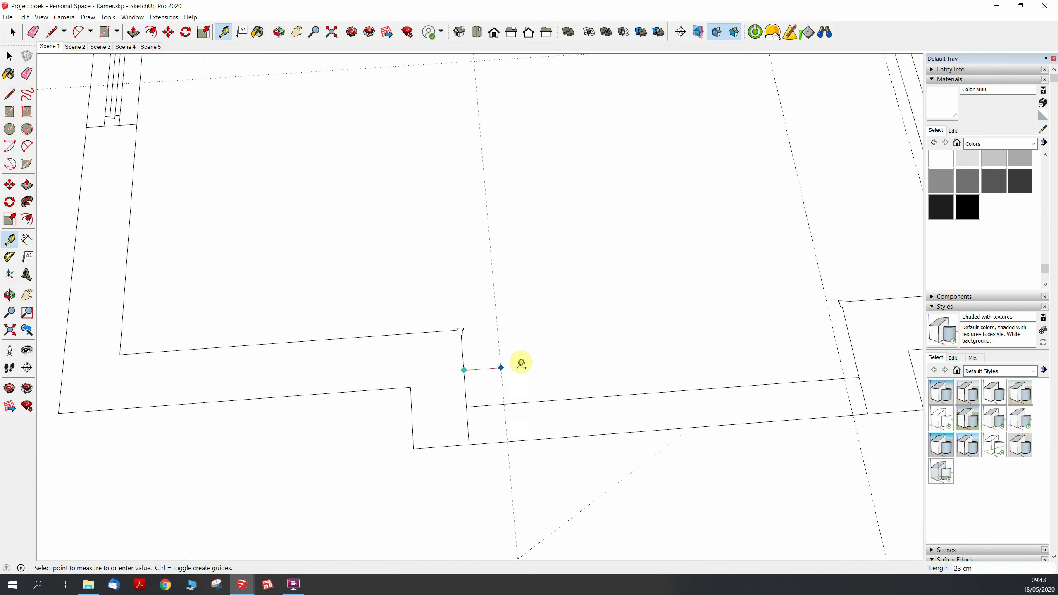
pyautogui.write('0')
pyautogui.press('Return')
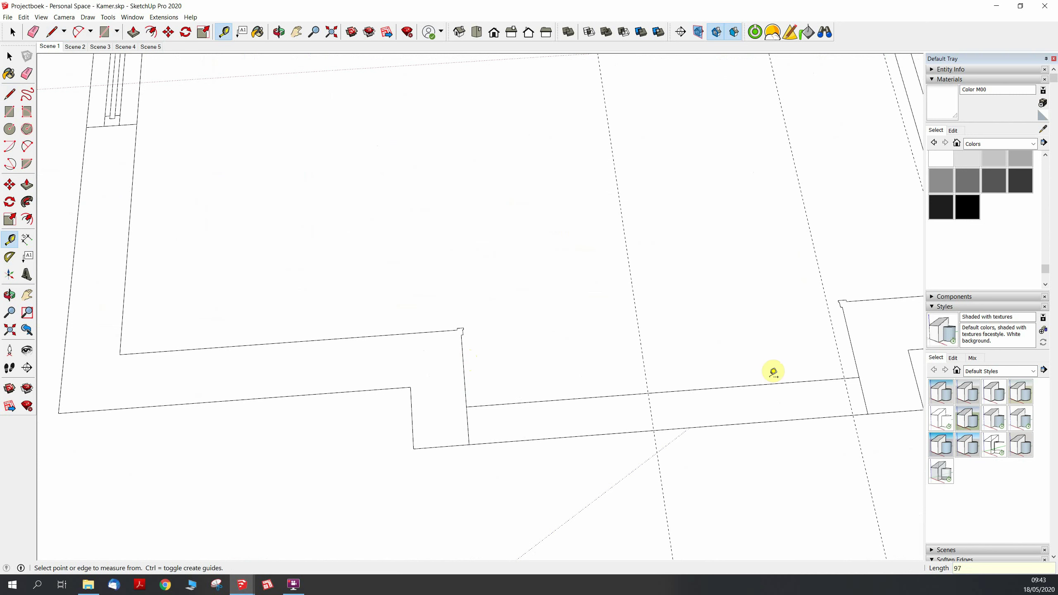
pyautogui.click(855, 359)
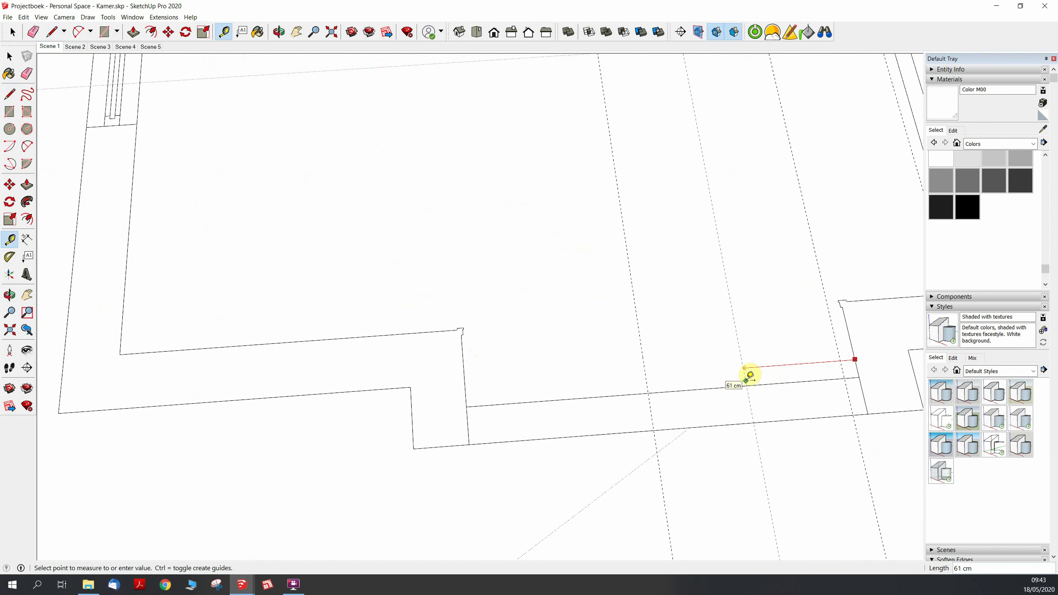
pyautogui.click(746, 379)
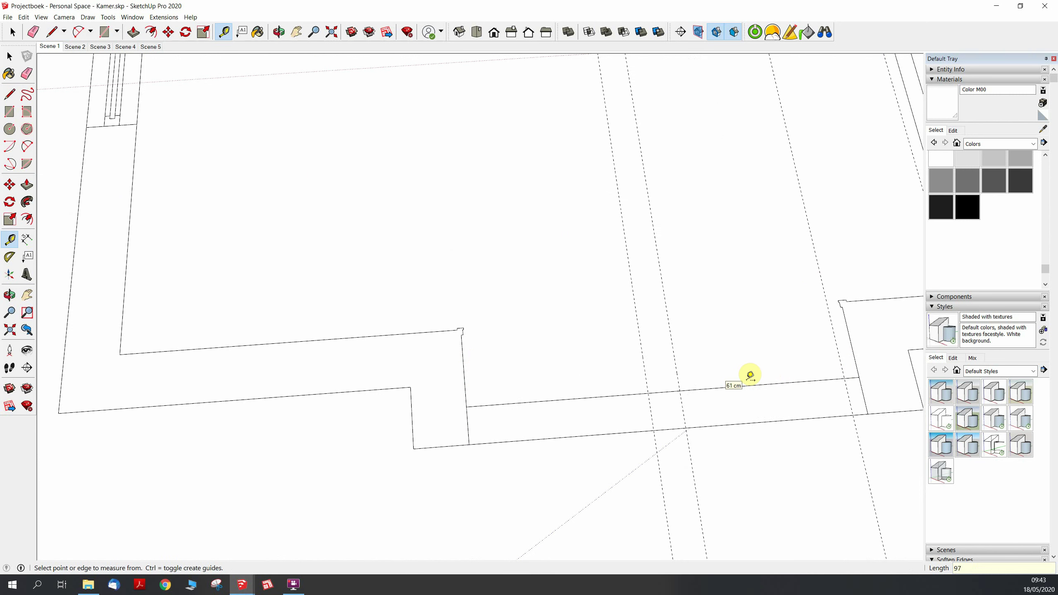
pyautogui.click(684, 411)
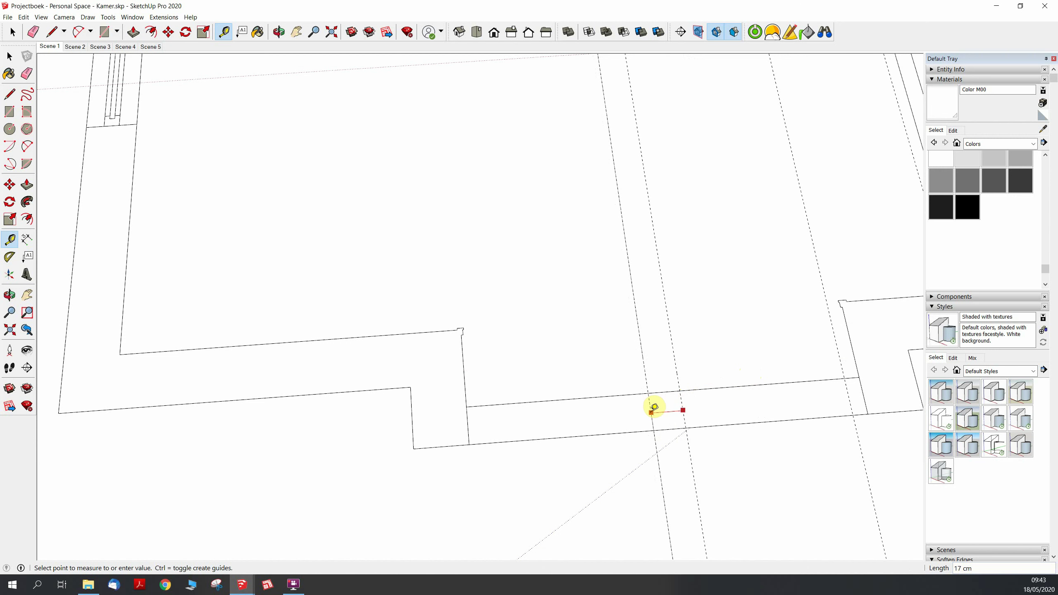
pyautogui.click(653, 407)
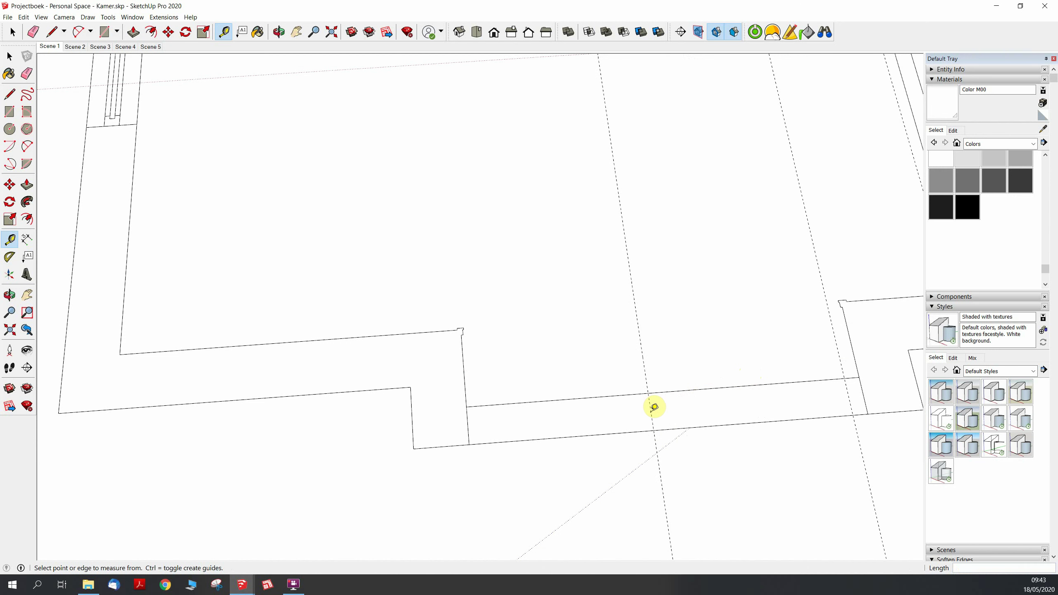
pyautogui.click(690, 405)
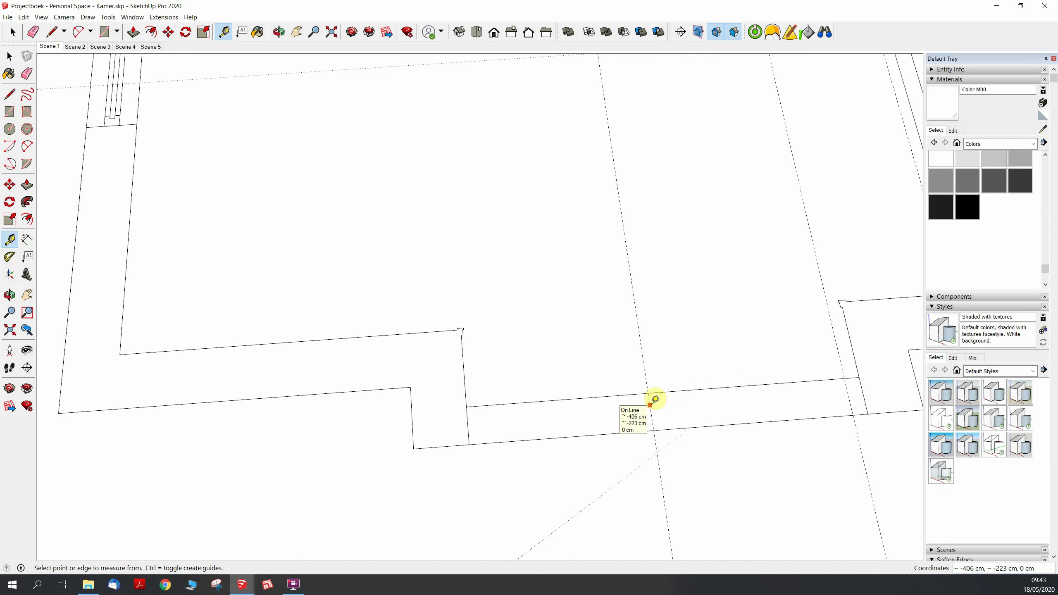
# Add a guide 17 cm from the new one, then check 6 cm and 97 cm distances.
pyautogui.press('space')
pyautogui.press('t')
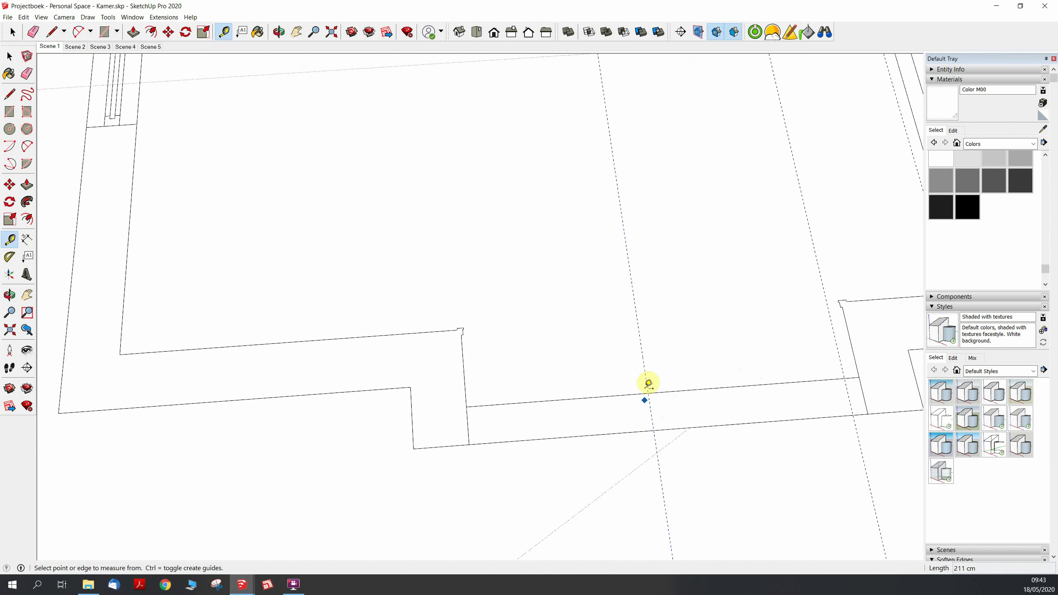
pyautogui.click(646, 381)
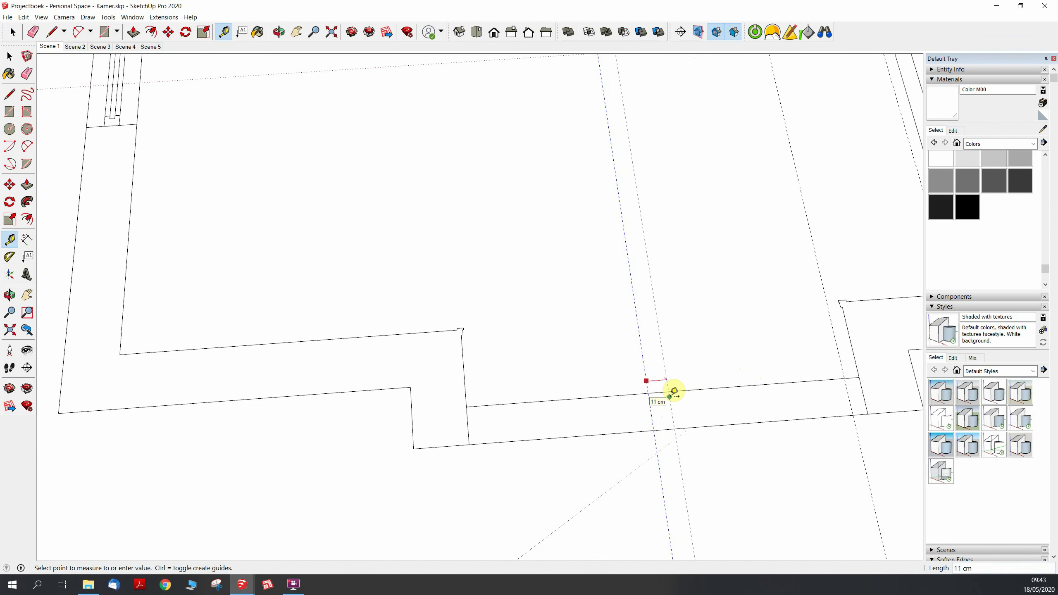
pyautogui.write('17')
pyautogui.press('Return')
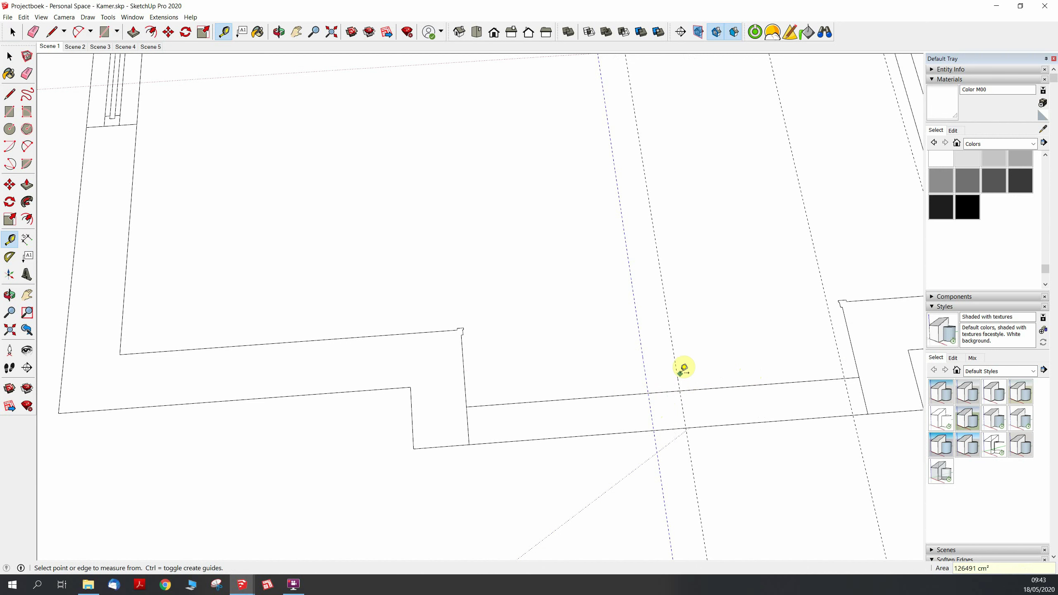
pyautogui.click(679, 373)
pyautogui.press('Escape')
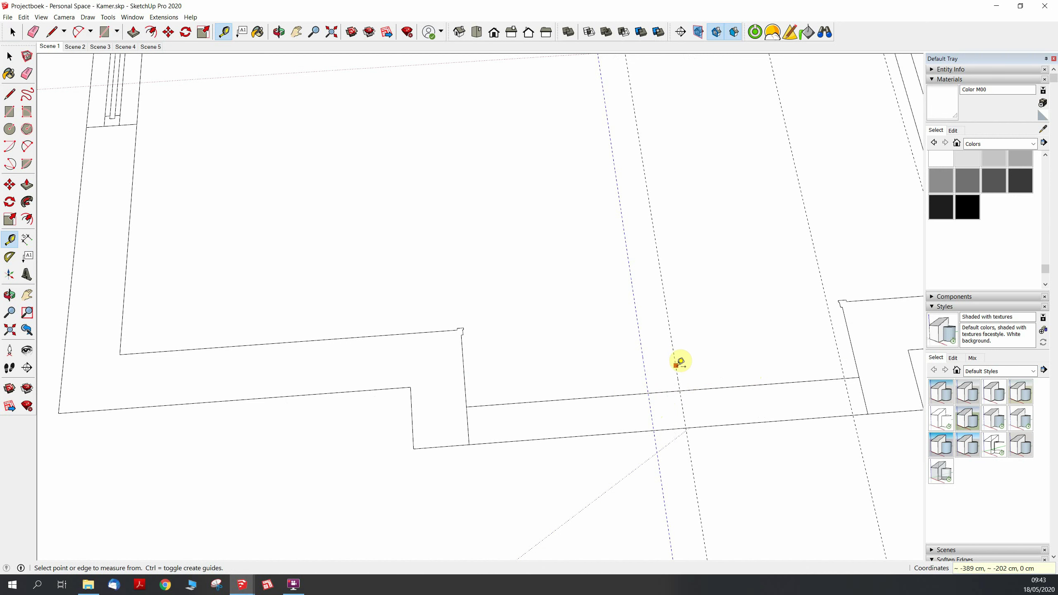
pyautogui.click(675, 367)
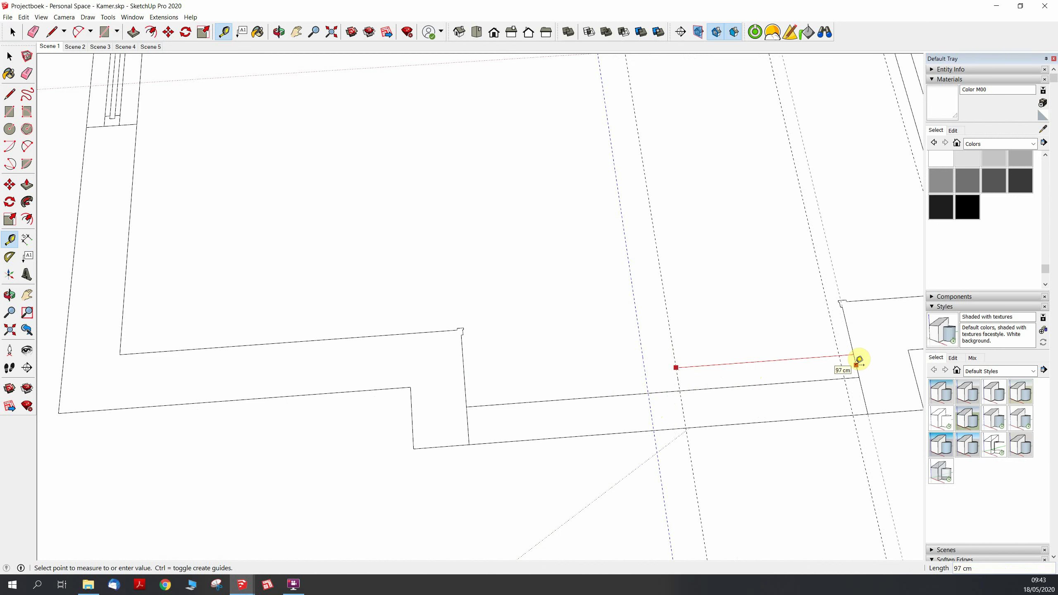
pyautogui.press('Escape')
# Add guides parallel to the wall's bottom edge at 5 cm and 3 cm offsets.
pyautogui.press('r')
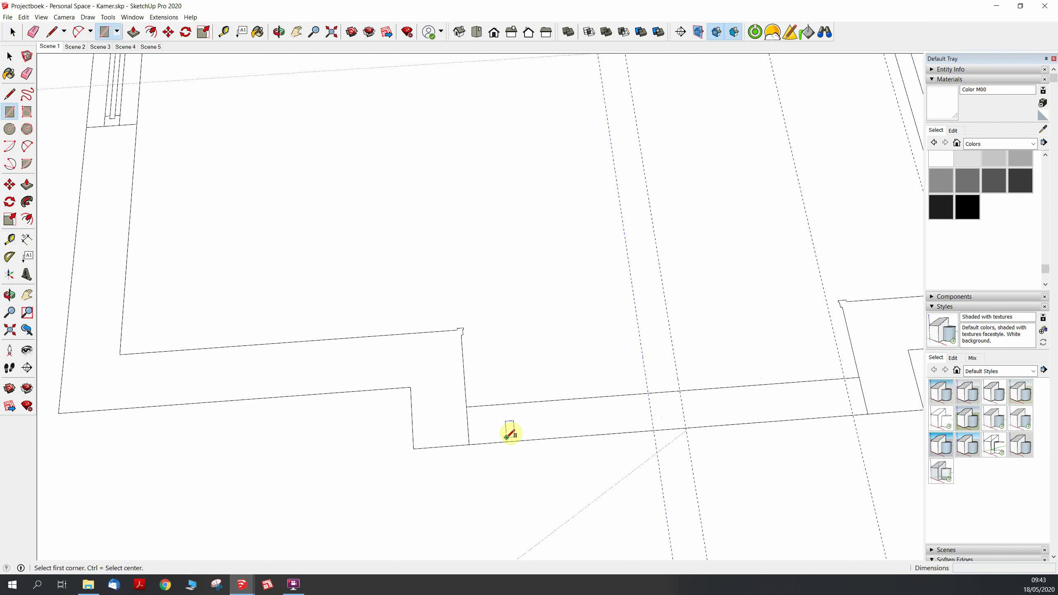
pyautogui.press('t')
pyautogui.click(506, 439)
pyautogui.click(471, 426)
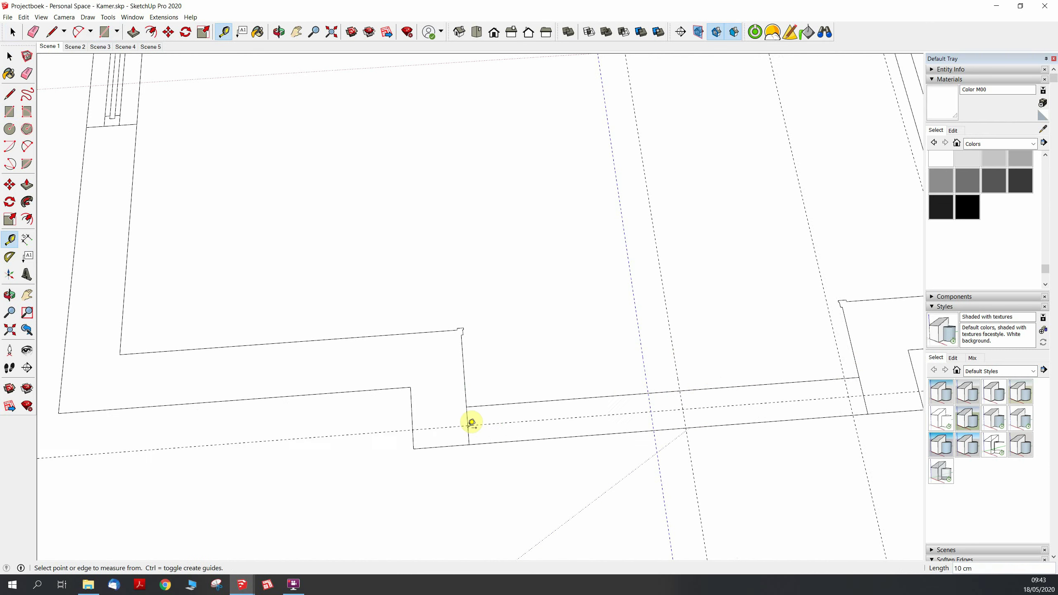
pyautogui.scroll(2, 479, 429)
pyautogui.click(484, 420)
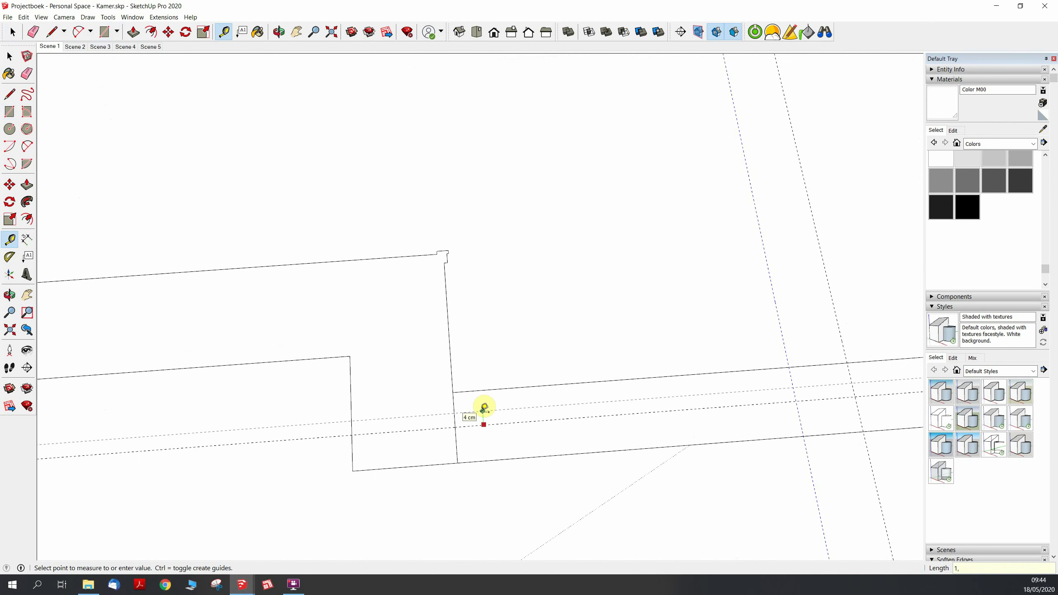
pyautogui.scroll(3, 483, 419)
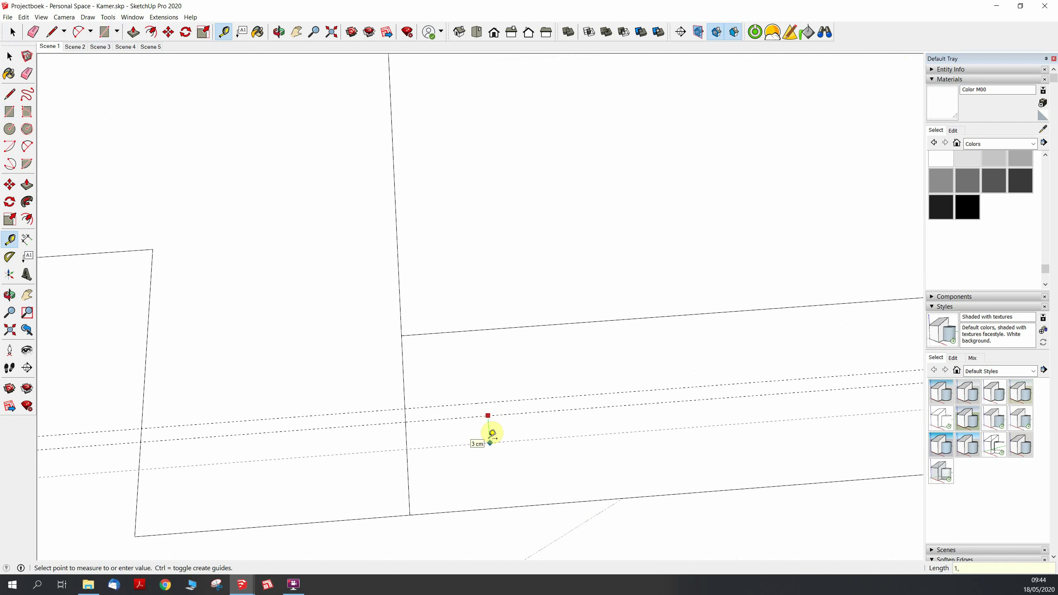
pyautogui.write('5')
pyautogui.press('Return')
pyautogui.click(484, 429)
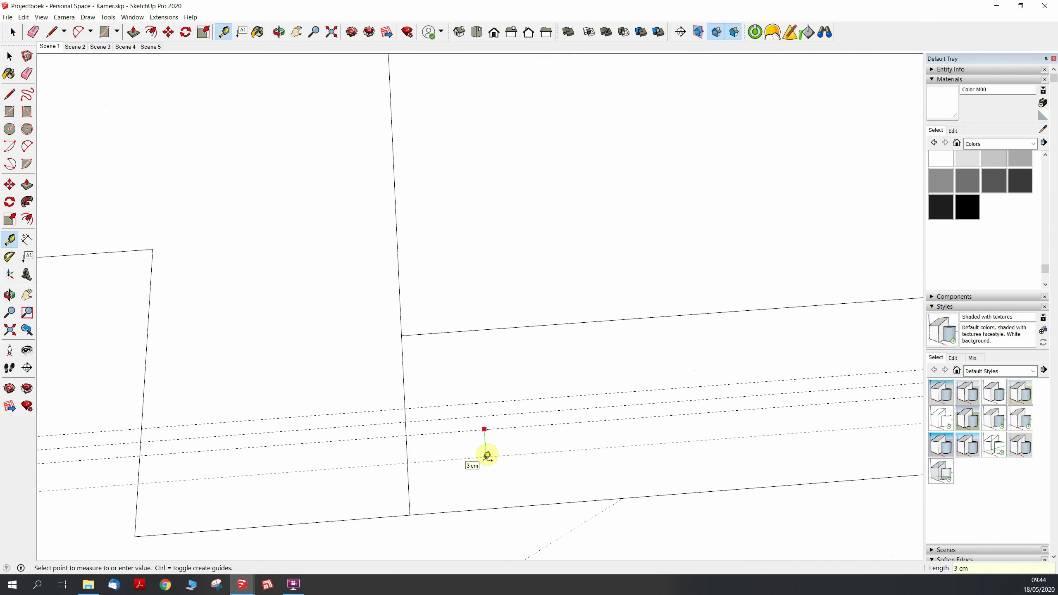
pyautogui.write('3')
pyautogui.press('Return')
# Place cross guides at the wall end, one 7 cm from the corner.
pyautogui.click(456, 404)
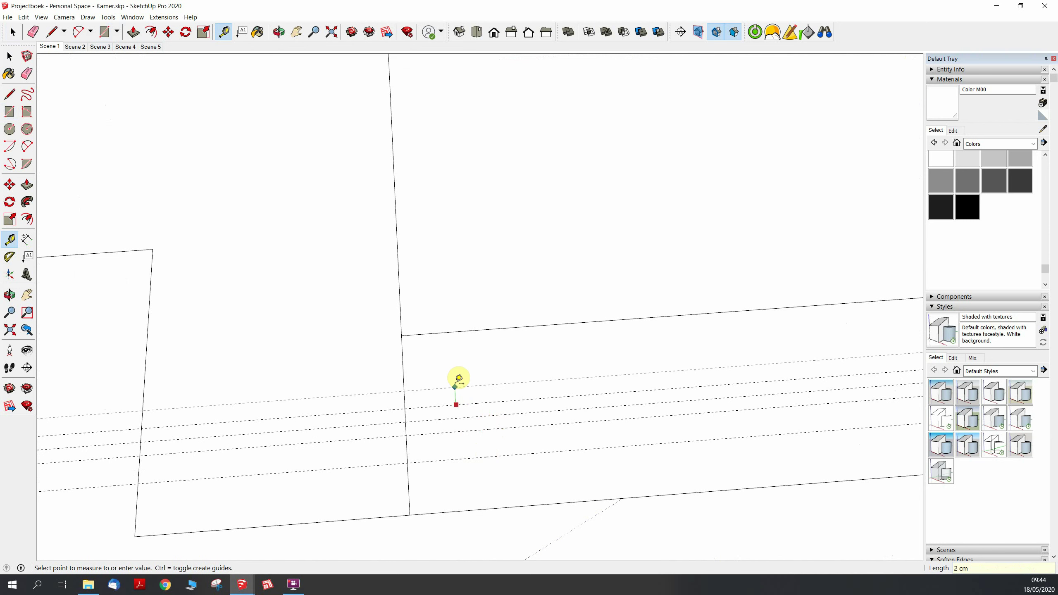
pyautogui.click(458, 378)
pyautogui.click(402, 364)
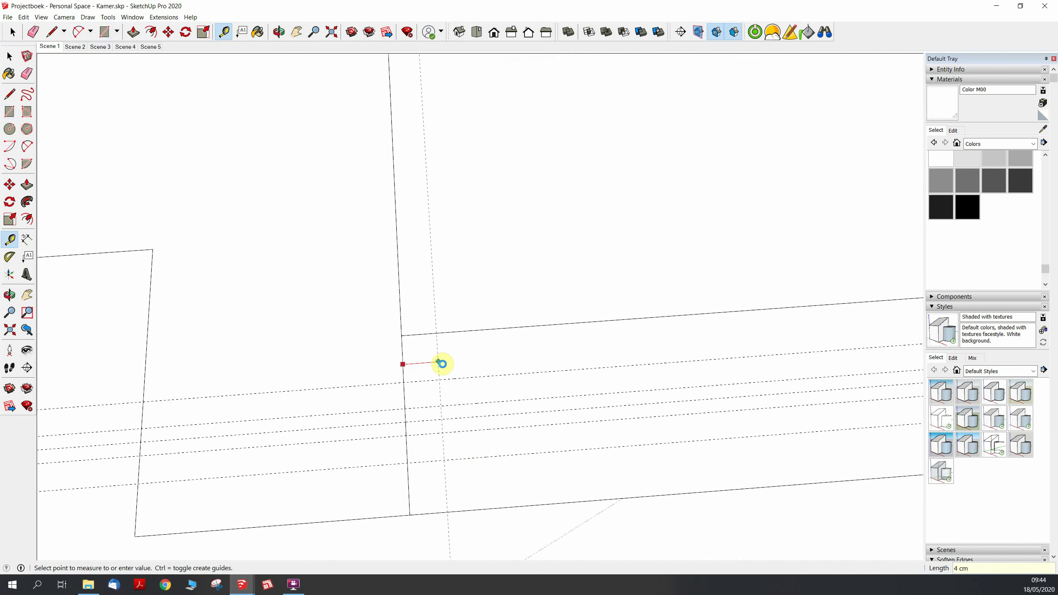
pyautogui.press('Return')
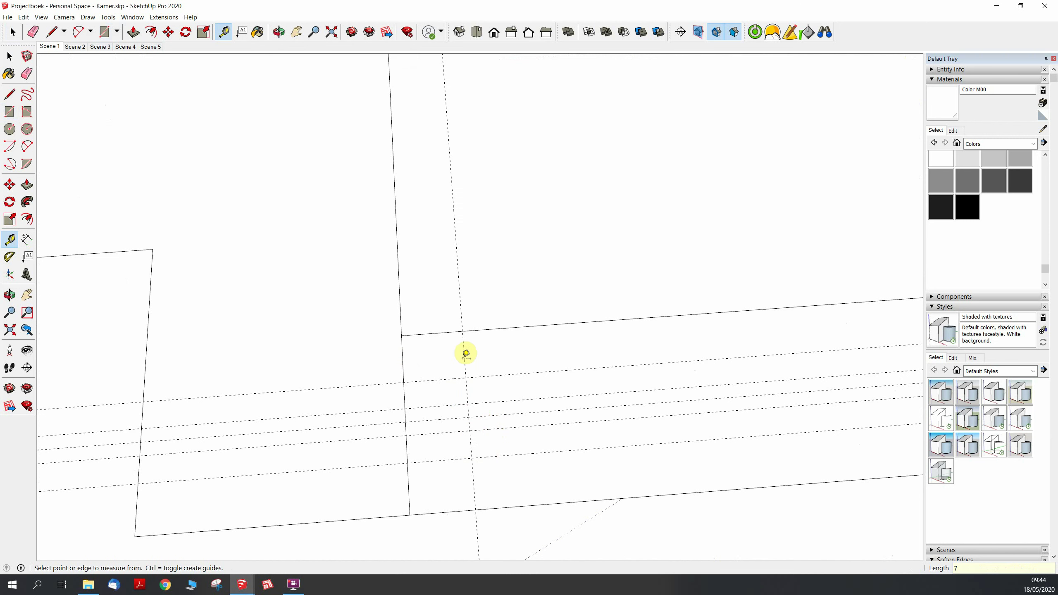
pyautogui.click(464, 356)
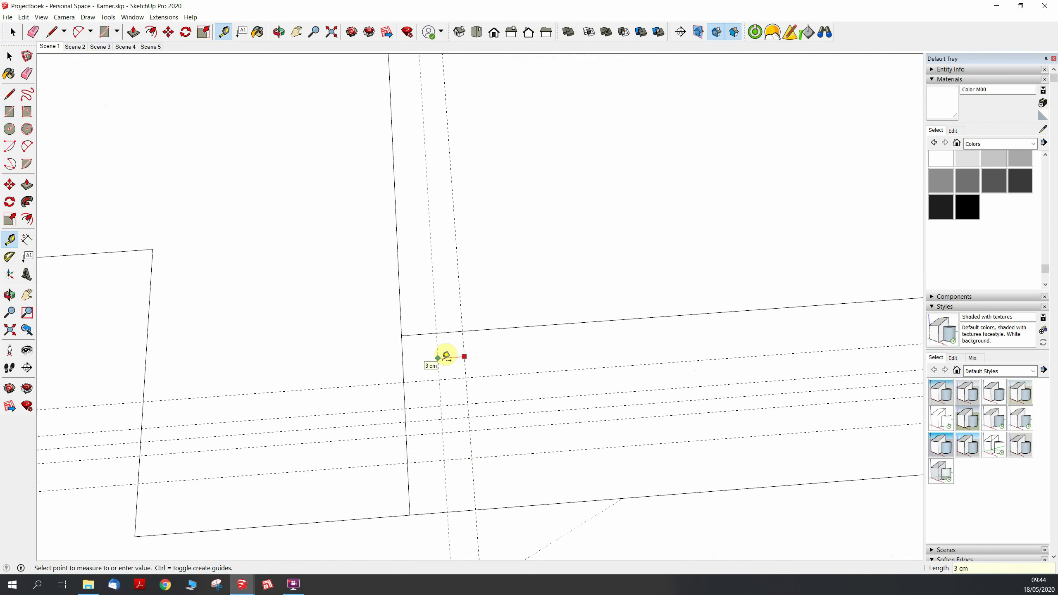
pyautogui.click(438, 357)
pyautogui.scroll(-3, 217, 370)
pyautogui.scroll(4, 220, 370)
pyautogui.scroll(3, 541, 358)
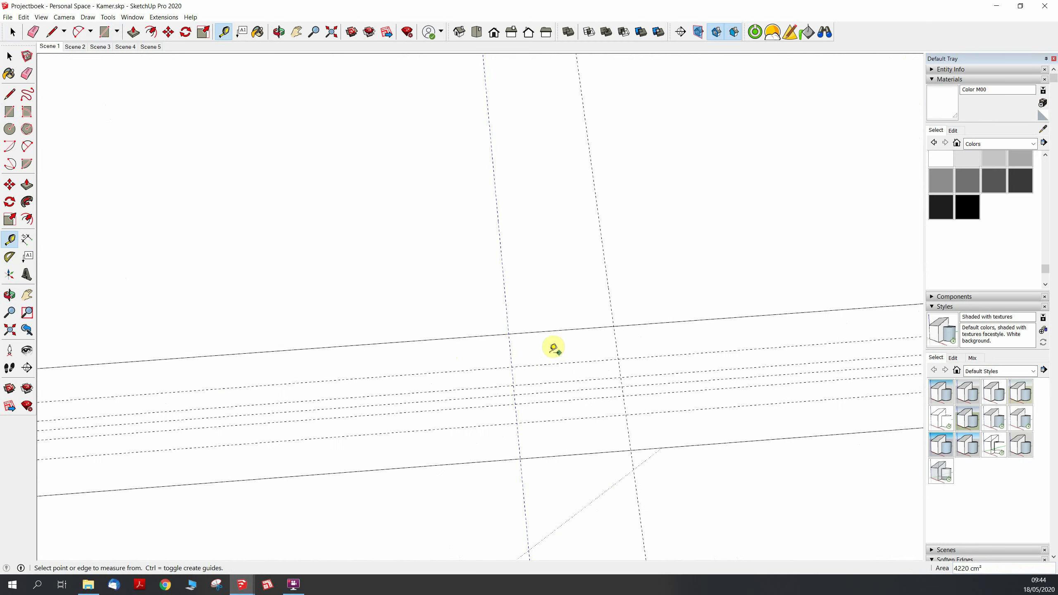
# Add a guide 7 cm from the blue guide, parallel to the left vertical guide.
pyautogui.click(510, 349)
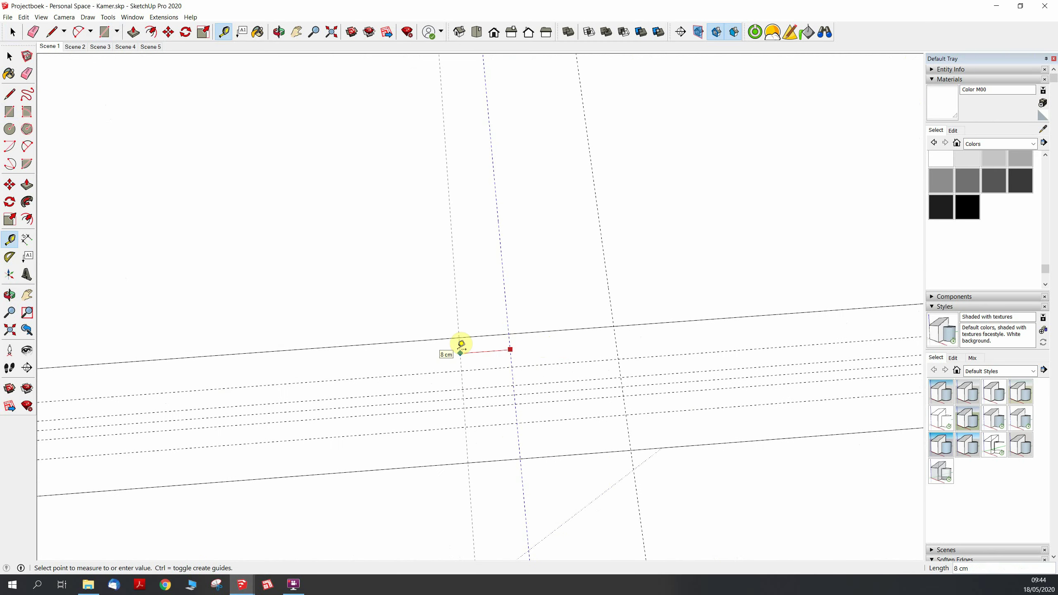
pyautogui.write('7')
pyautogui.press('Return')
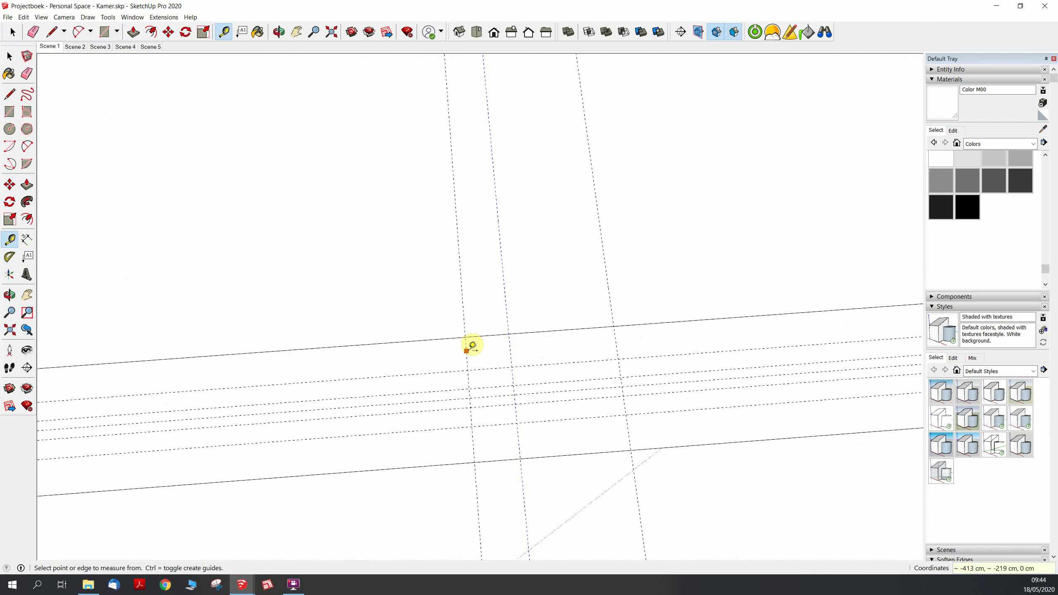
pyautogui.click(468, 349)
pyautogui.scroll(-1, 523, 354)
pyautogui.scroll(-2, 569, 374)
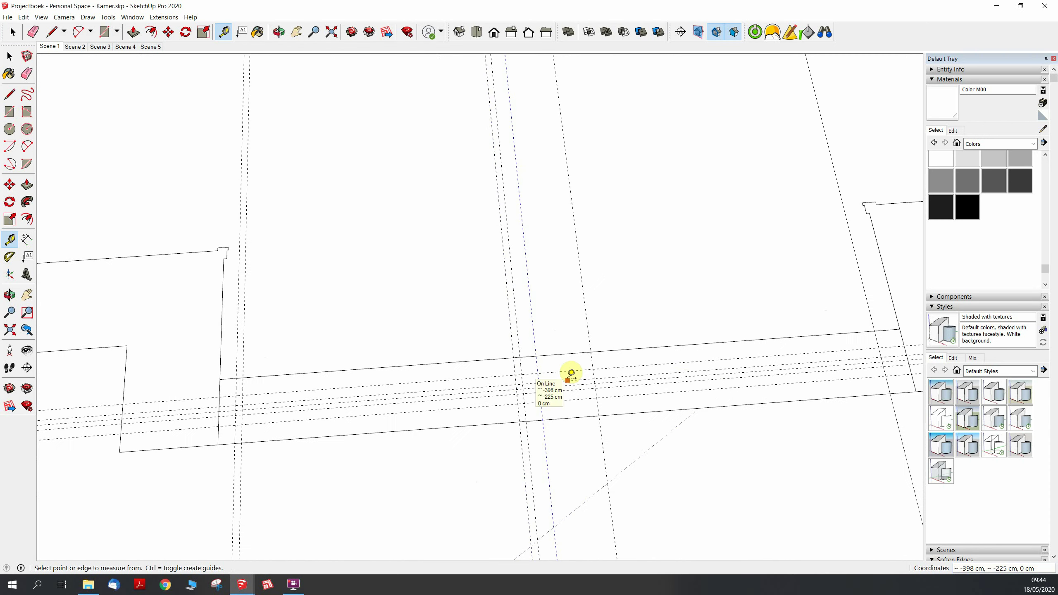
pyautogui.scroll(2, 225, 410)
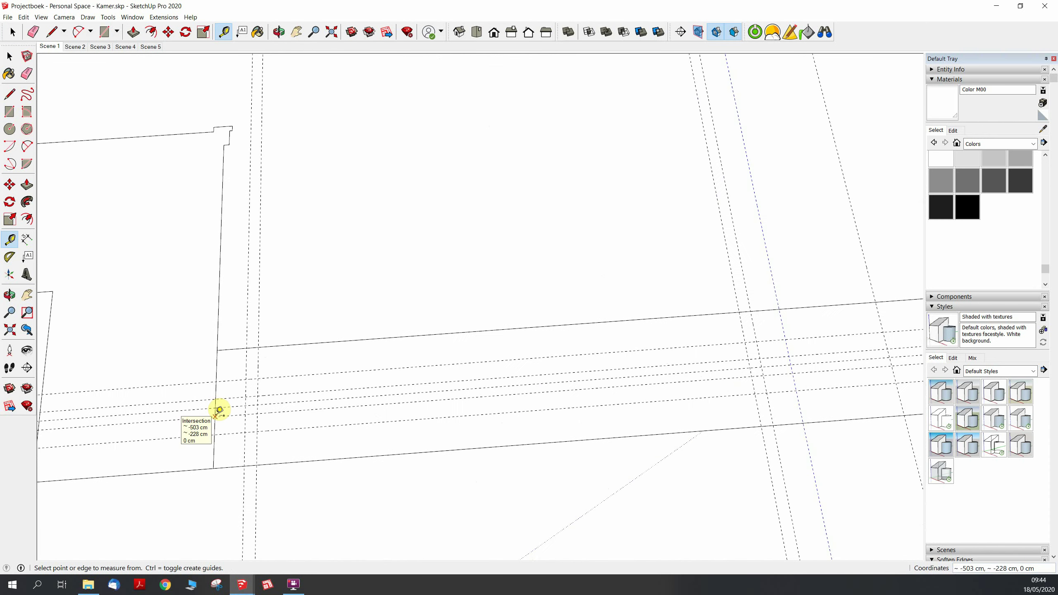
# Draw the frame rectangles (17×9, 7×9 cm), the 87×3 cm glazing strip and a left-end rectangle.
pyautogui.press('r')
pyautogui.click(215, 380)
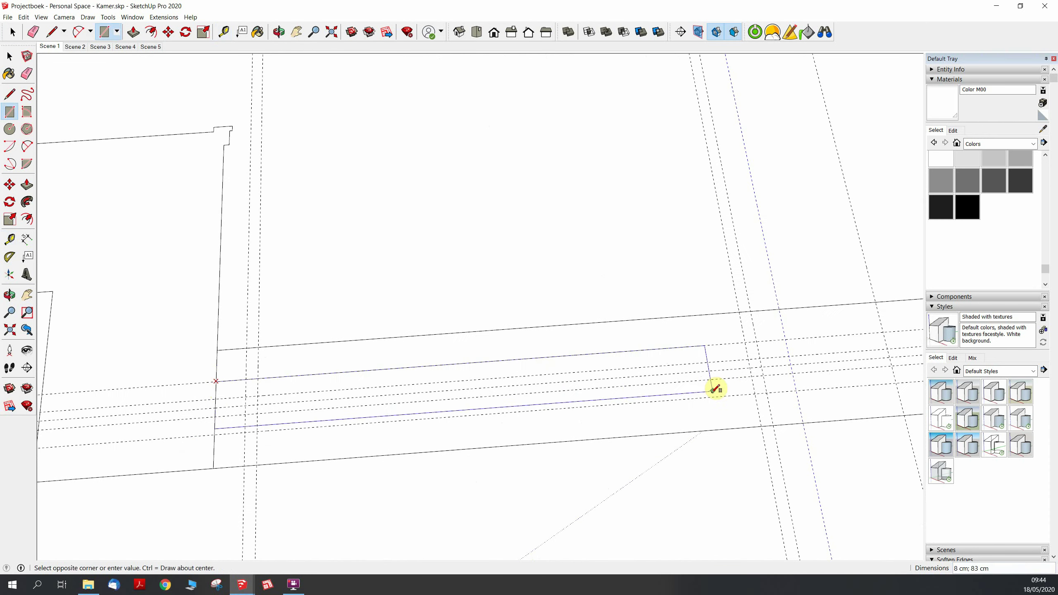
pyautogui.click(796, 391)
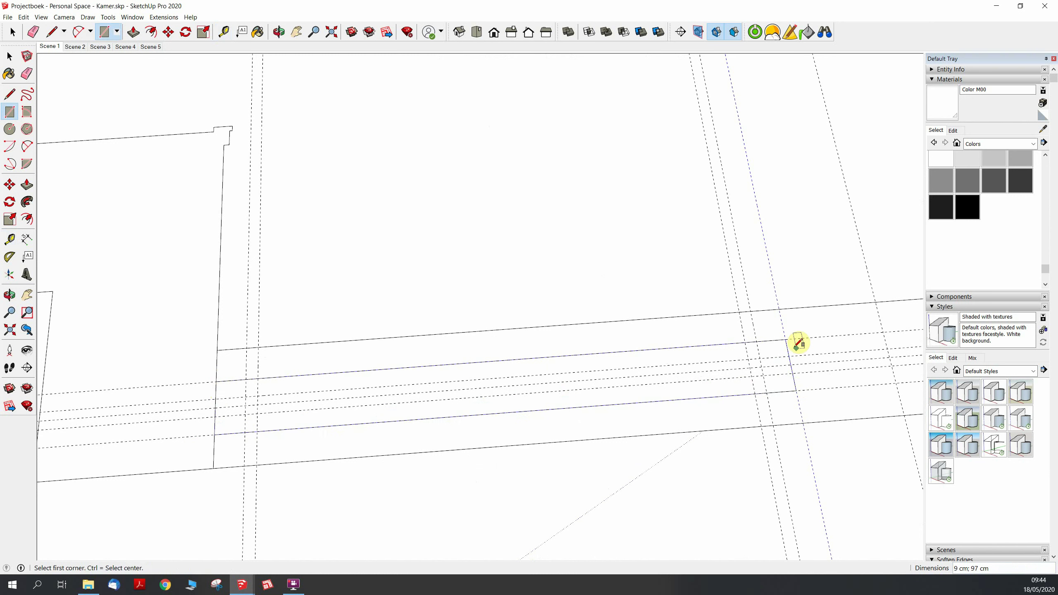
pyautogui.click(785, 339)
pyautogui.click(897, 385)
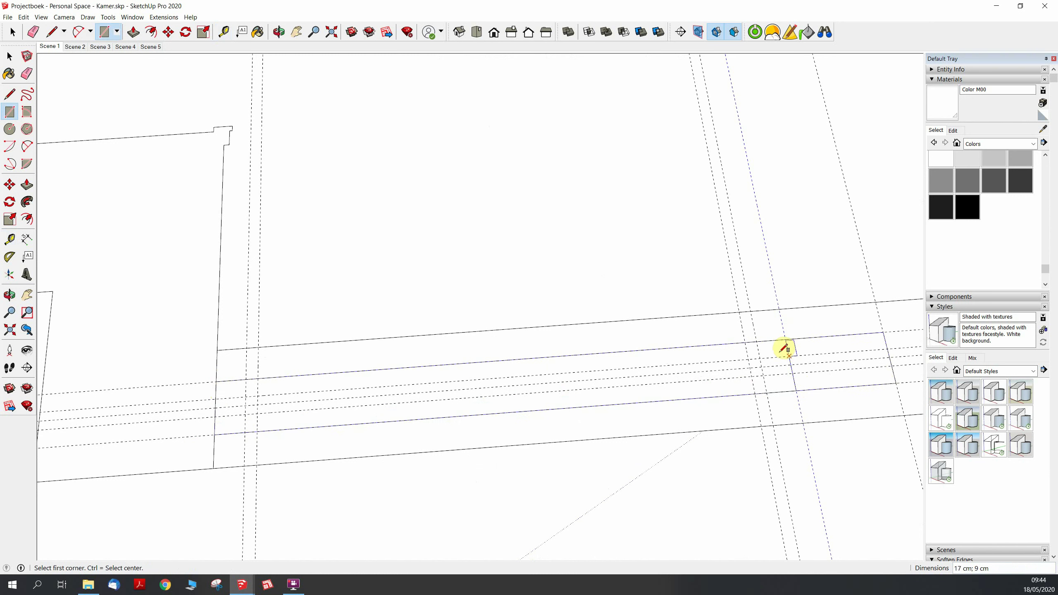
pyautogui.click(746, 340)
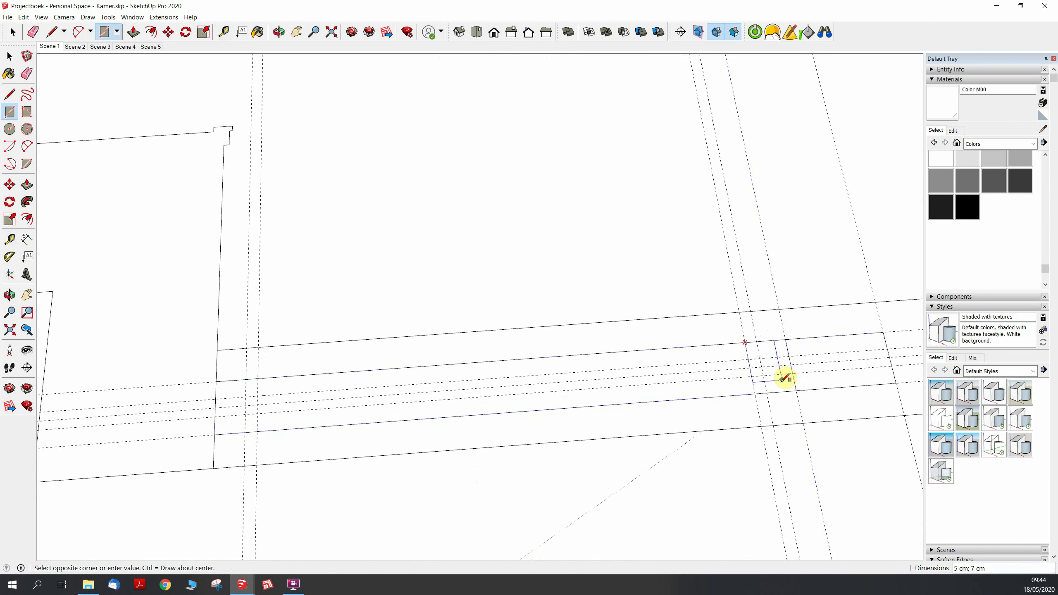
pyautogui.click(796, 391)
pyautogui.click(763, 376)
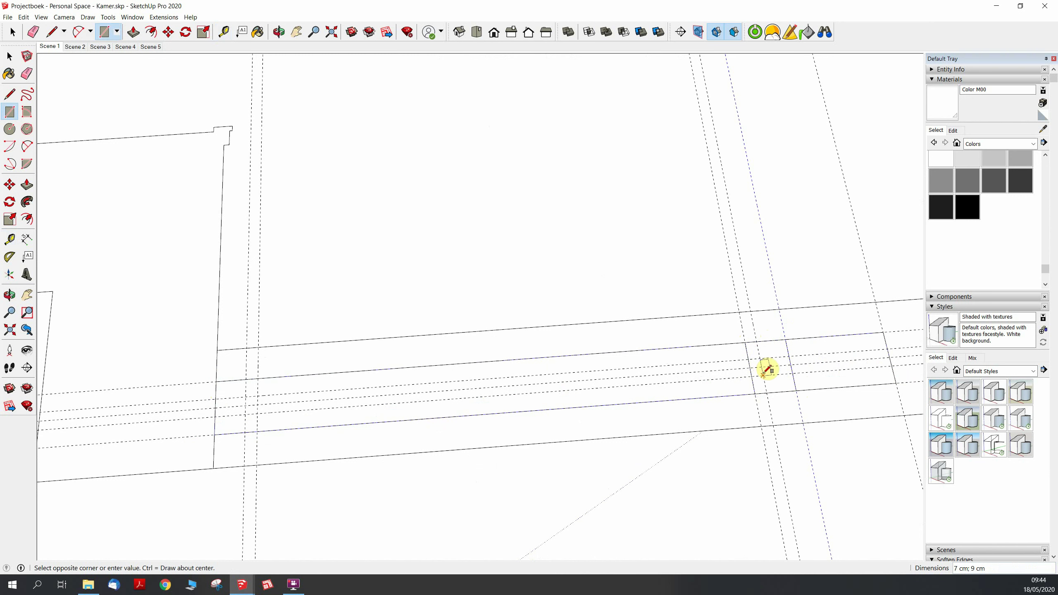
pyautogui.click(249, 395)
pyautogui.click(257, 378)
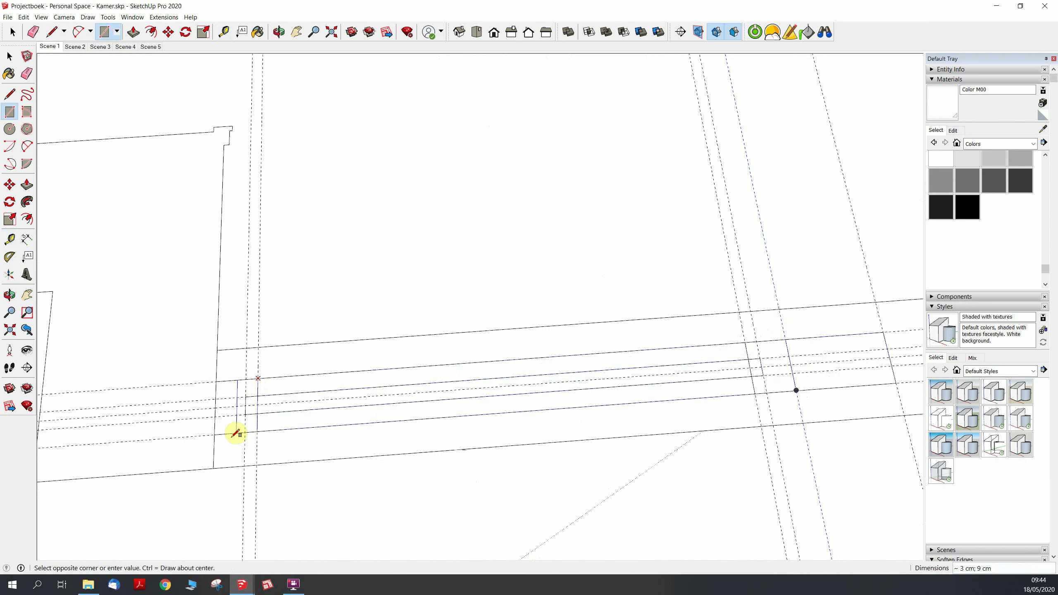
pyautogui.click(212, 433)
# Erase the leftover guides and stray edge along the window strip.
pyautogui.press('e')
pyautogui.moveTo(163, 401); pyautogui.dragTo(255, 388)
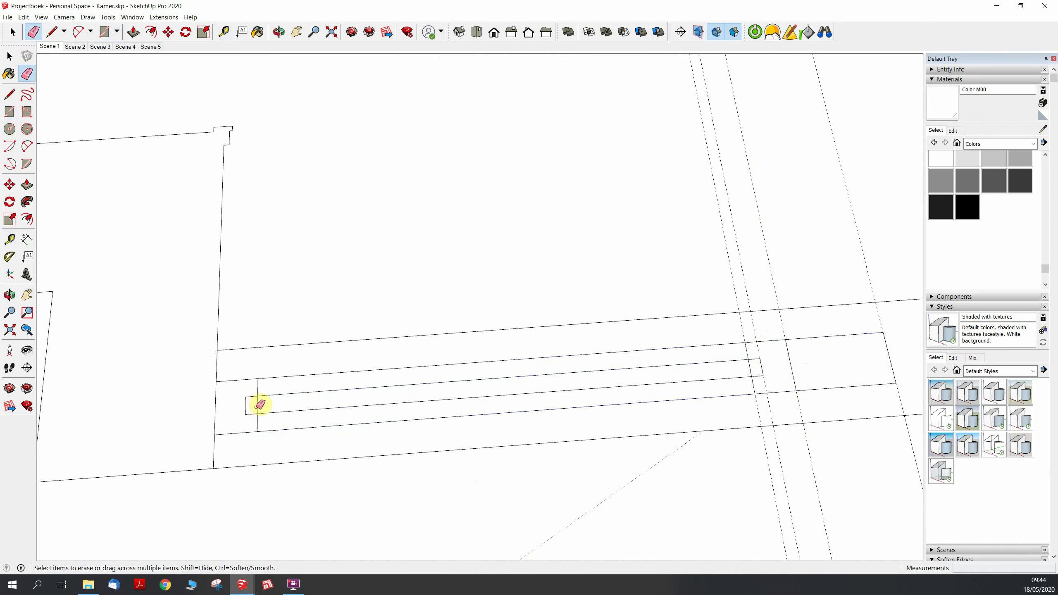
pyautogui.moveTo(265, 403); pyautogui.dragTo(755, 352)
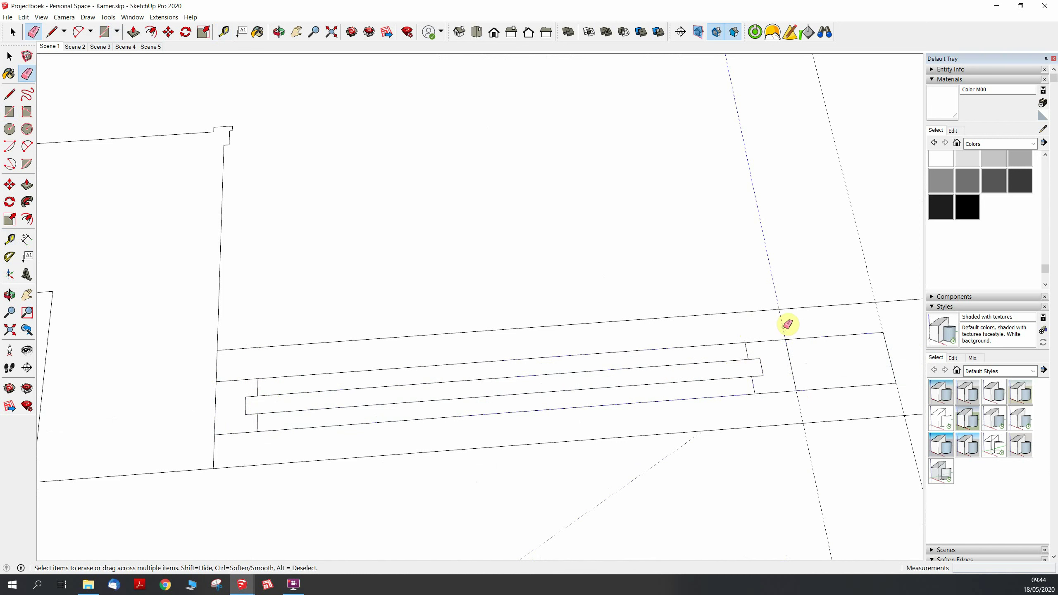
pyautogui.moveTo(764, 347); pyautogui.dragTo(779, 358)
pyautogui.press('space')
# Select the long window-frame strip faces, leaving the end tab out.
pyautogui.click(776, 371)
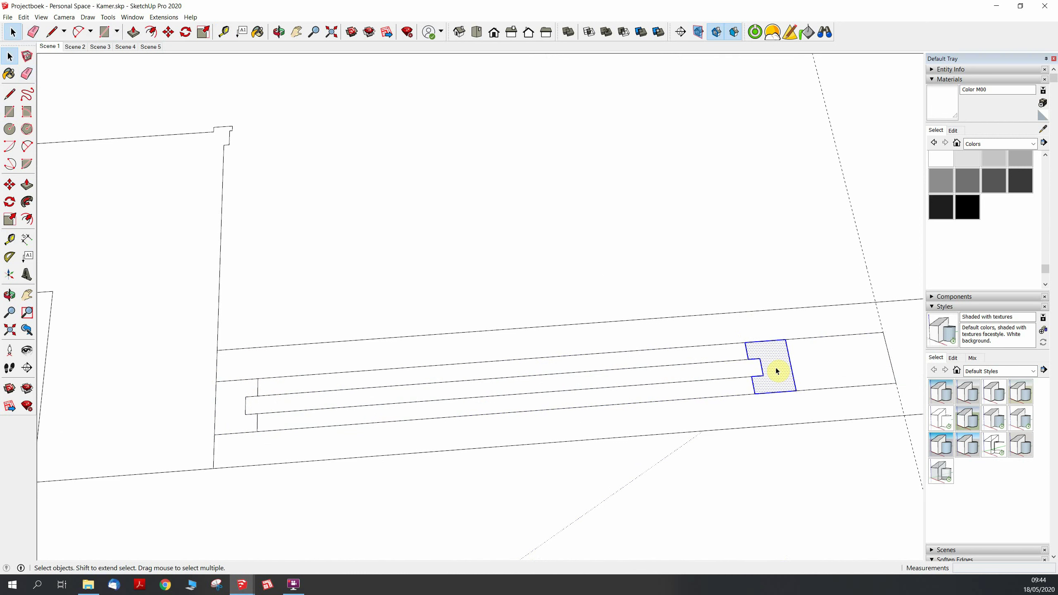
pyautogui.keyDown('shift'); pyautogui.click(749, 370); pyautogui.keyUp('shift')
pyautogui.keyDown('shift'); pyautogui.click(724, 375); pyautogui.keyUp('shift')
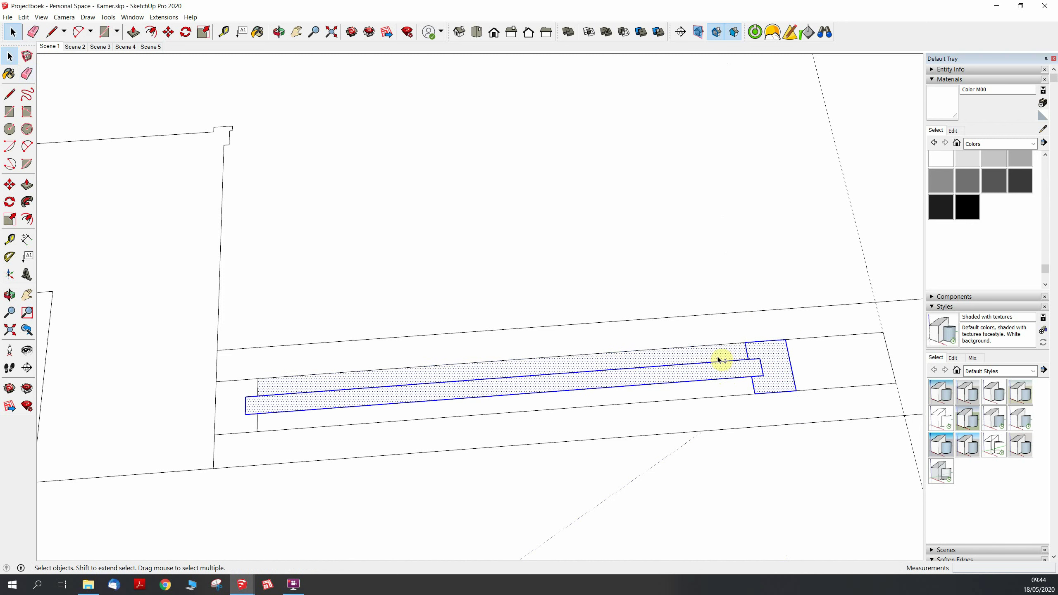
pyautogui.keyDown('shift'); pyautogui.click(721, 392); pyautogui.keyUp('shift')
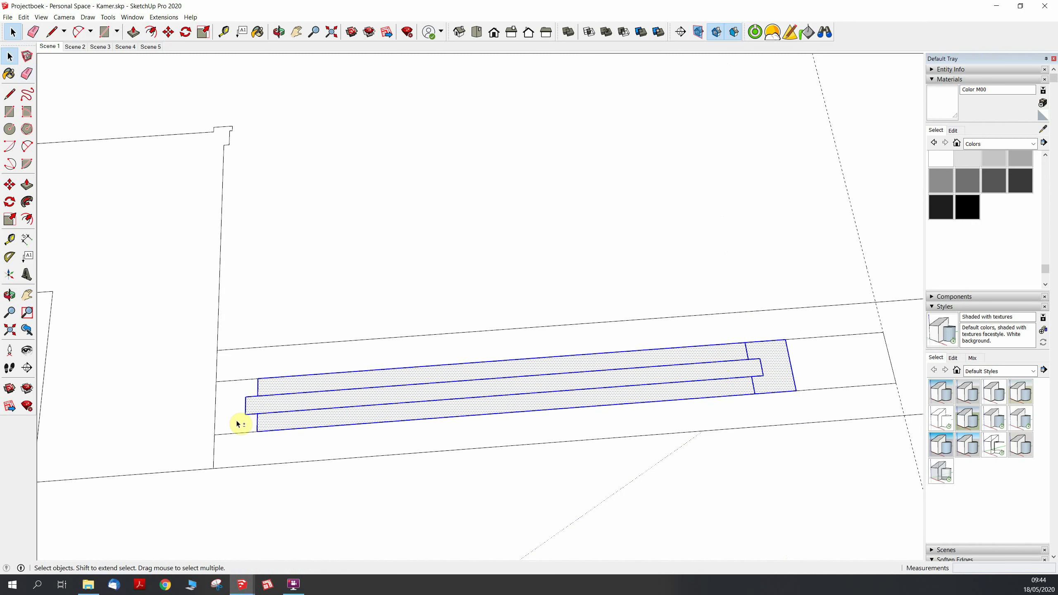
pyautogui.scroll(-2, 187, 417)
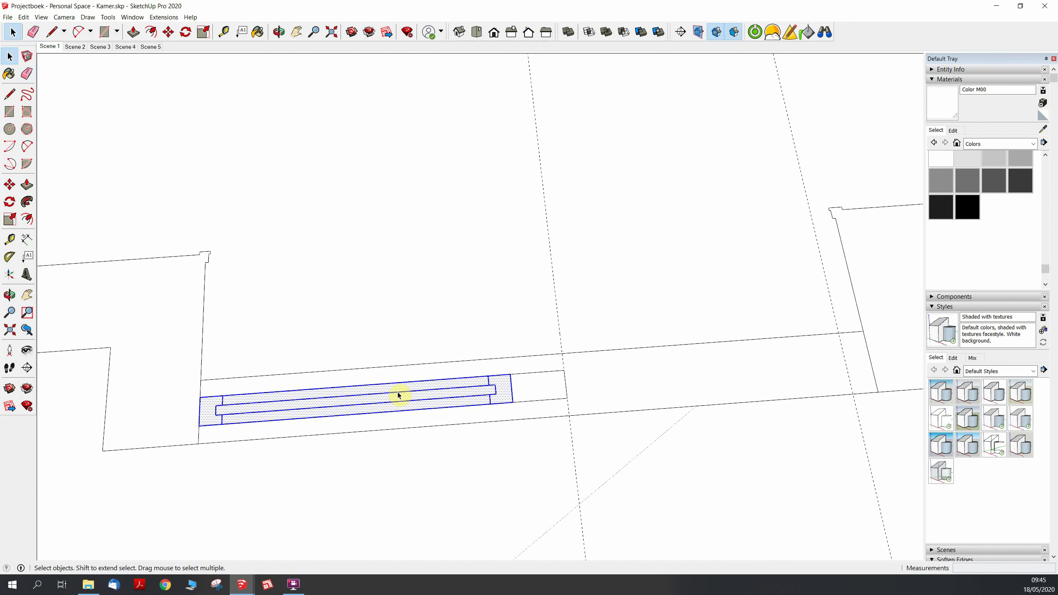
# Copy the strips 114 cm along the bottom wall to form a second window.
pyautogui.press('m')
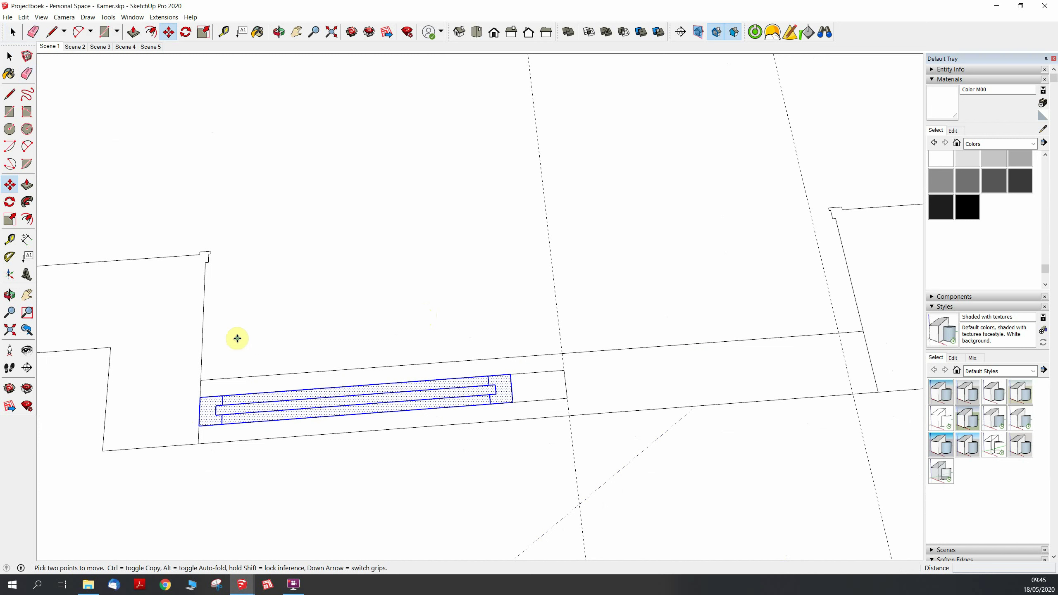
pyautogui.click(201, 397)
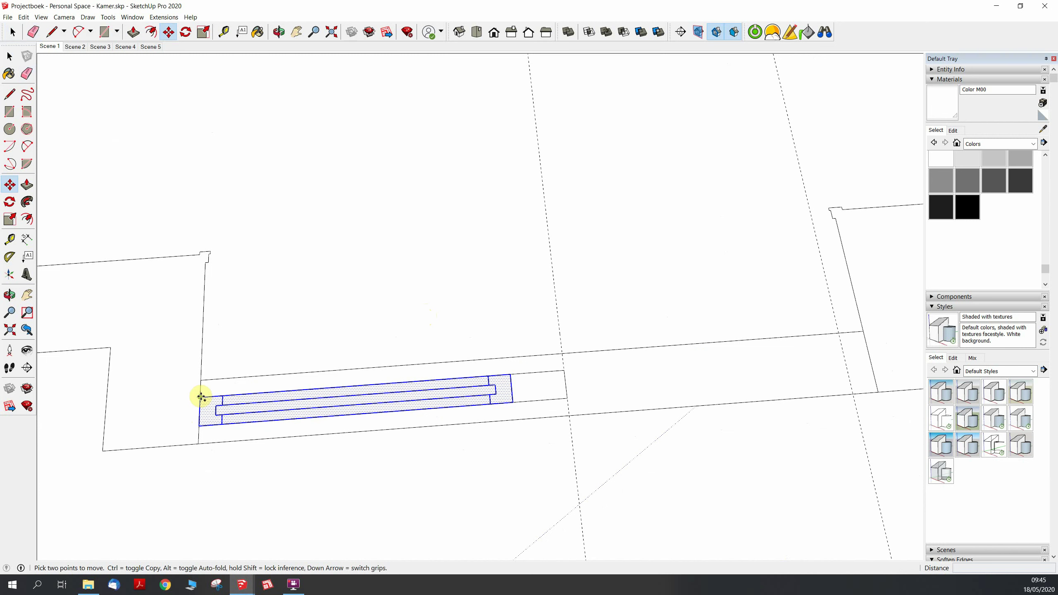
pyautogui.press('ctrl')
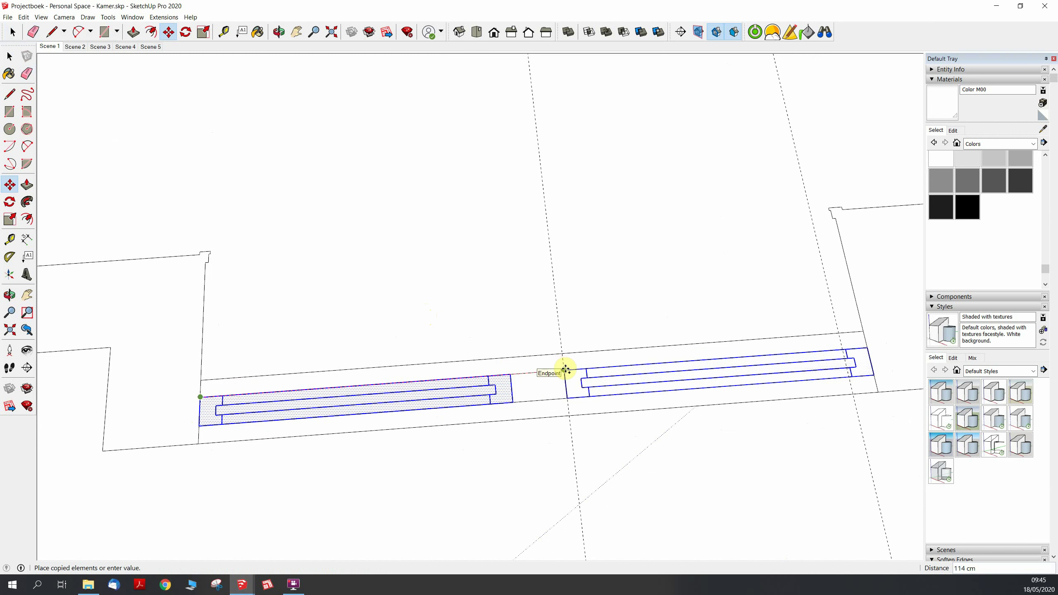
pyautogui.click(566, 369)
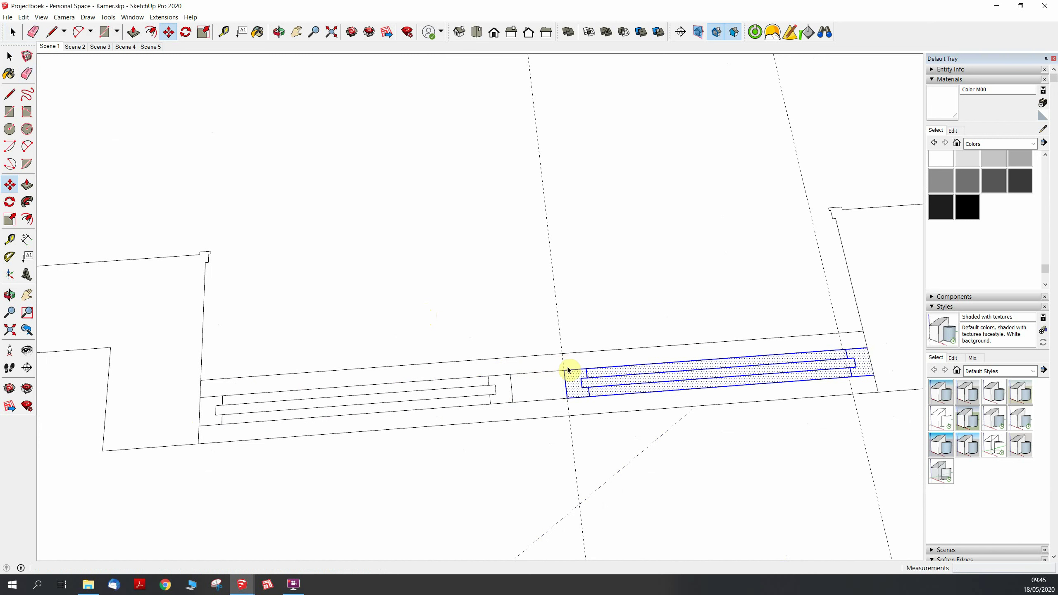
pyautogui.press('space')
pyautogui.press('e')
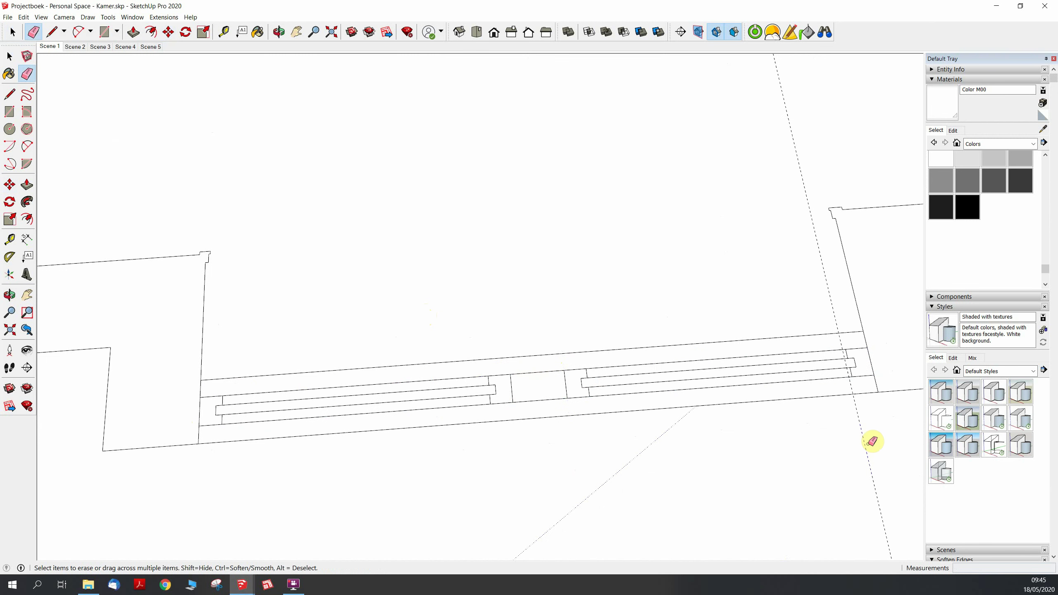
# Draw a 71 × 10 cm rectangle from the guide intersection.
pyautogui.scroll(-3, 437, 510)
pyautogui.scroll(-3, 472, 510)
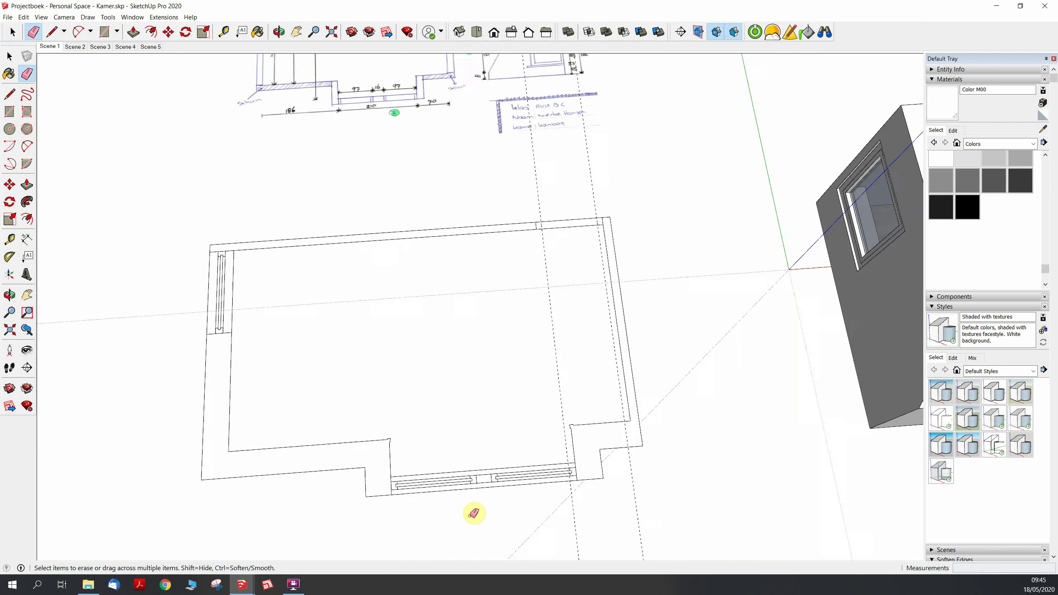
pyautogui.scroll(3, 538, 319)
pyautogui.scroll(2, 539, 319)
pyautogui.scroll(1, 508, 314)
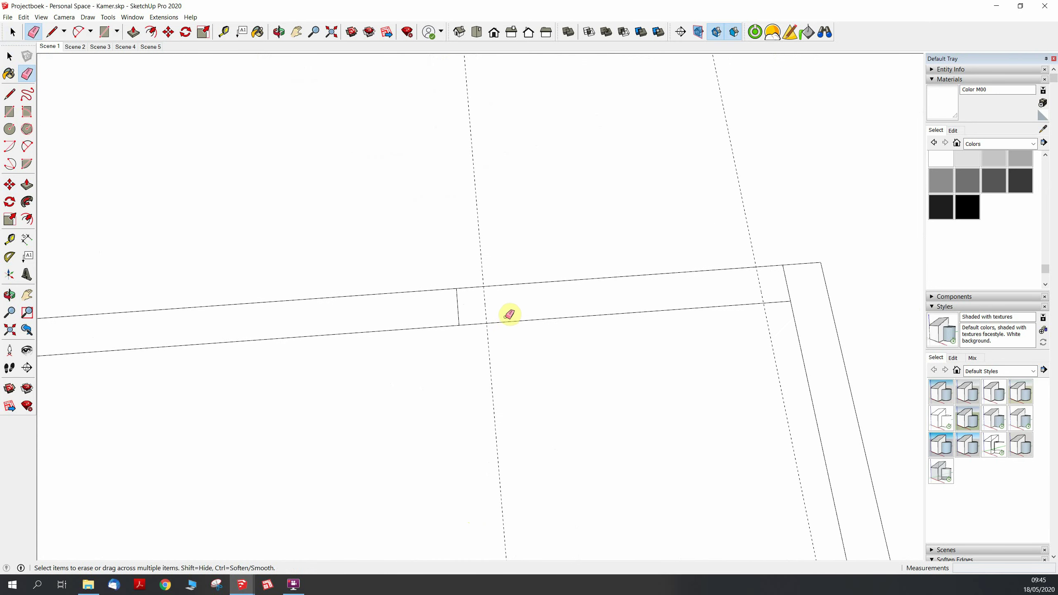
pyautogui.press('r')
pyautogui.click(485, 281)
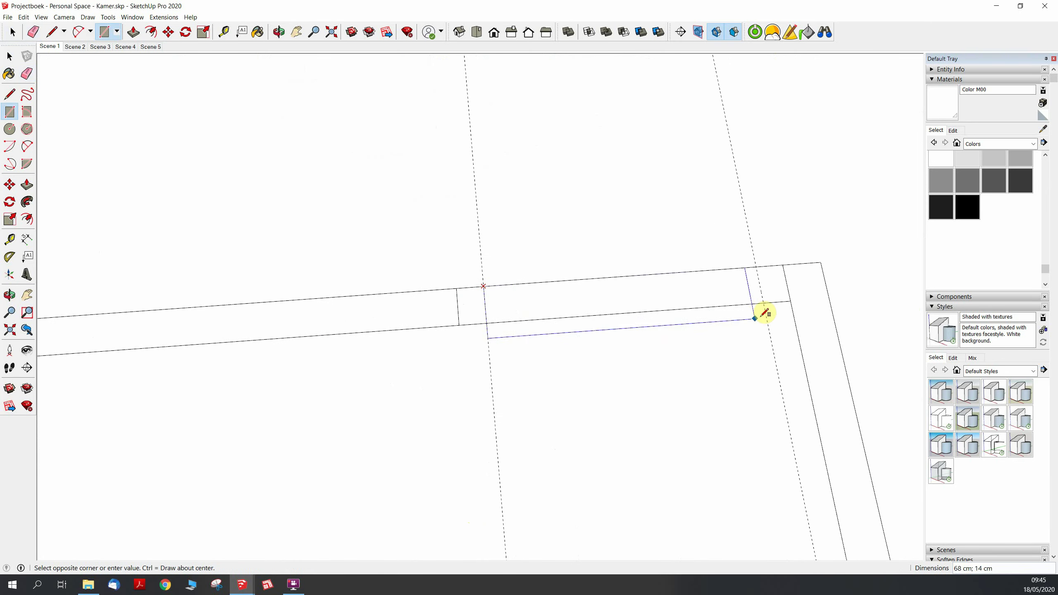
pyautogui.click(768, 300)
# Add guides 4 cm and 2 cm inside the wall's lower edge.
pyautogui.scroll(2, 494, 300)
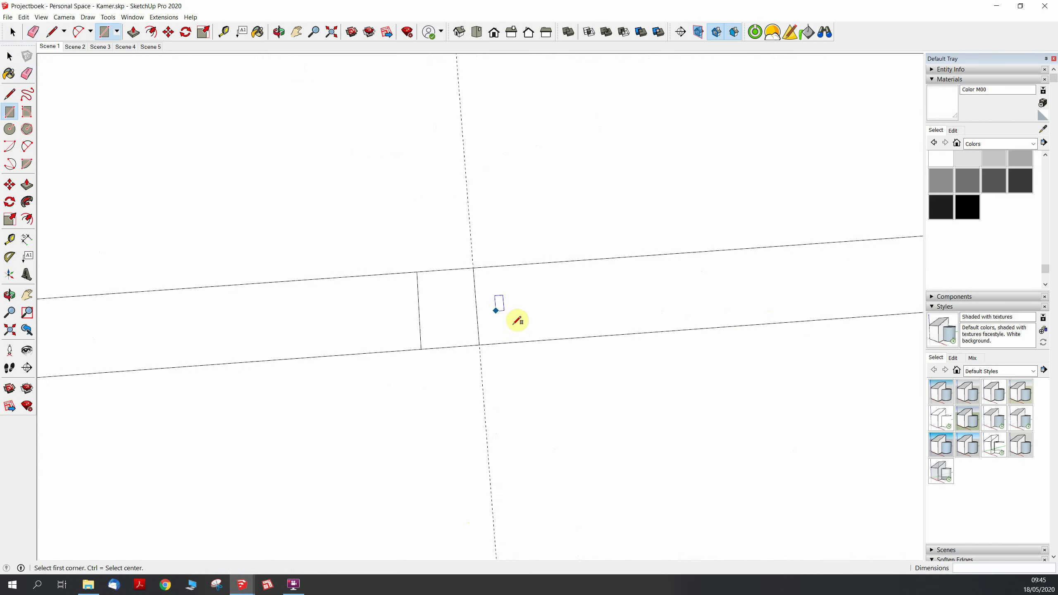
pyautogui.press('t')
pyautogui.click(513, 342)
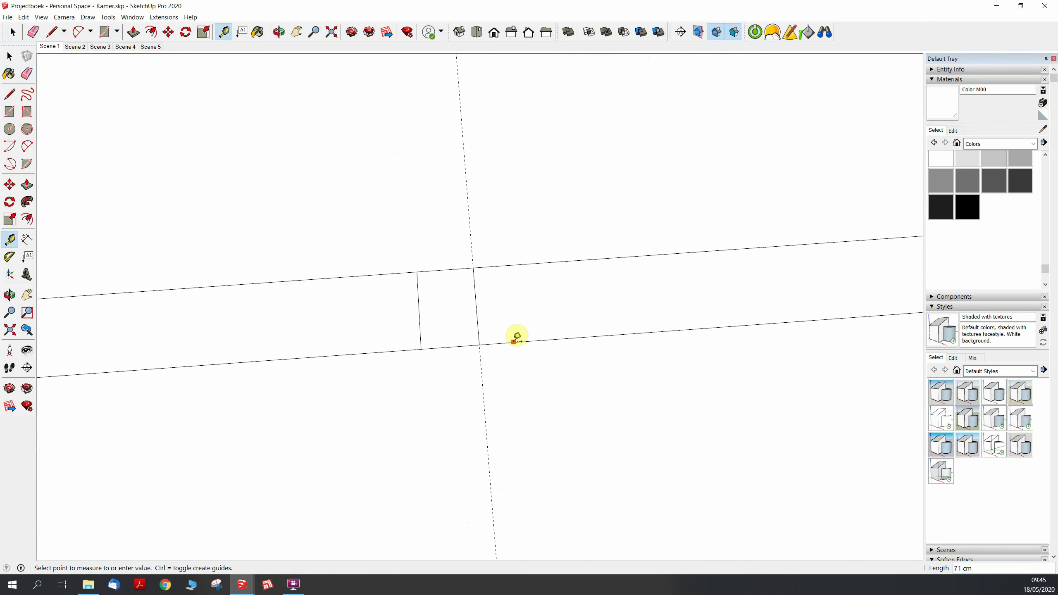
pyautogui.click(479, 302)
pyautogui.click(509, 303)
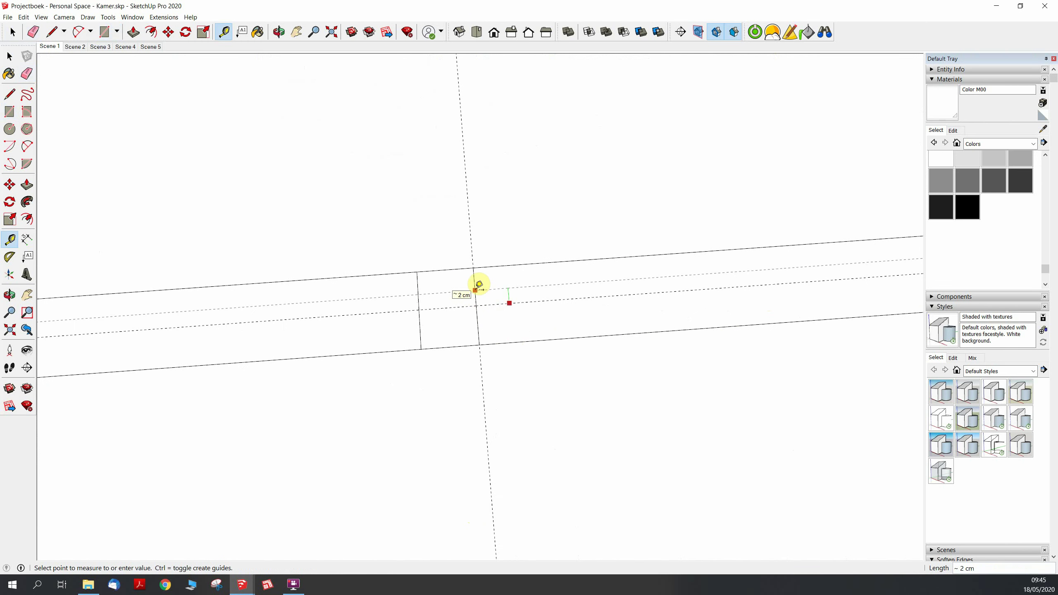
pyautogui.write('4')
pyautogui.press('Return')
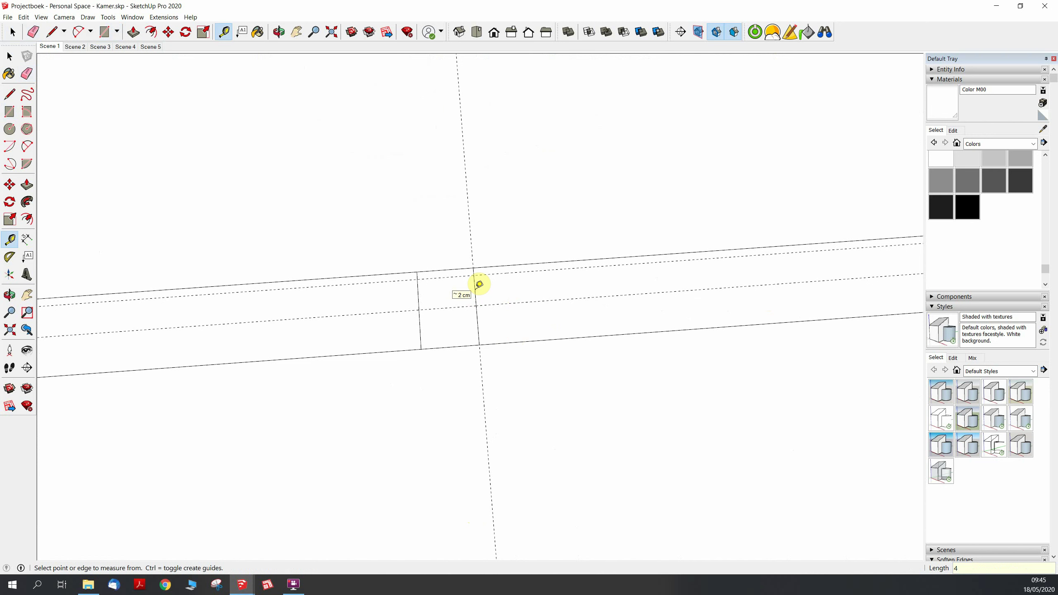
pyautogui.click(498, 303)
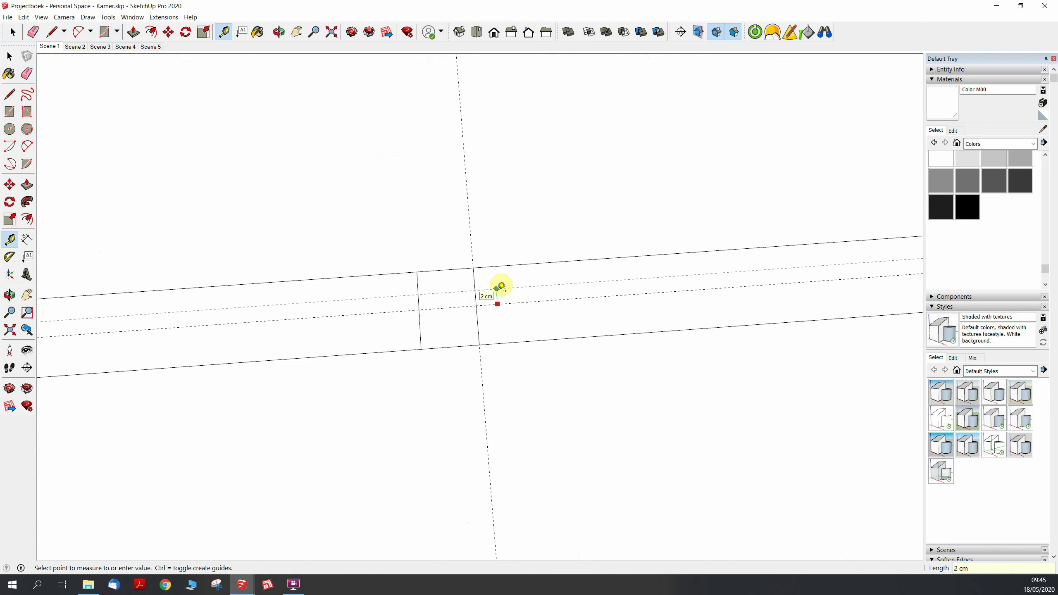
pyautogui.click(500, 287)
pyautogui.click(501, 304)
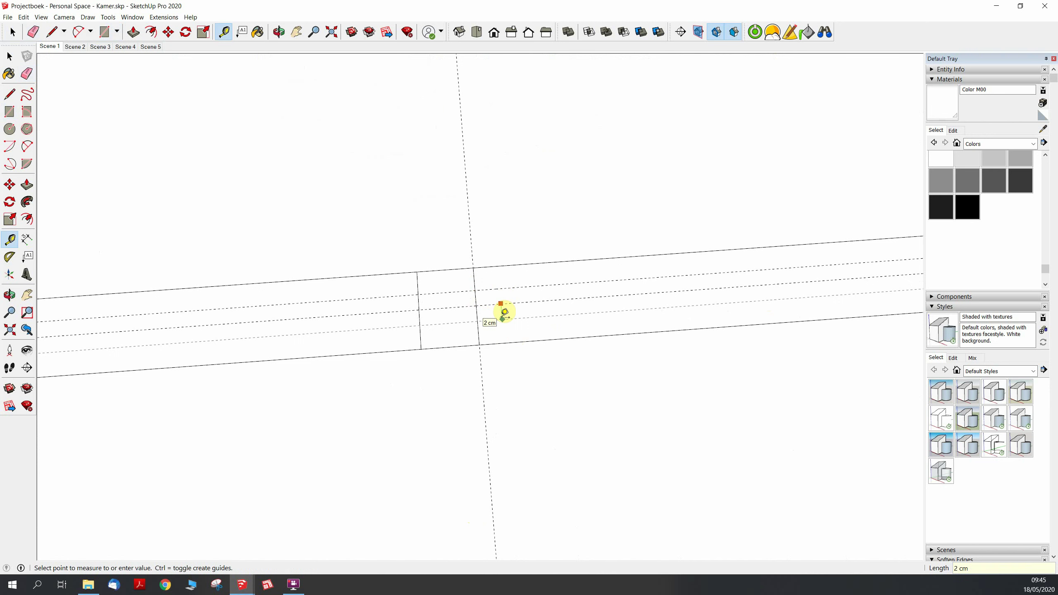
pyautogui.write('2')
pyautogui.press('Return')
# Place a cross guide 2 cm over to mark the joint between the two windows.
pyautogui.scroll(3, 504, 312)
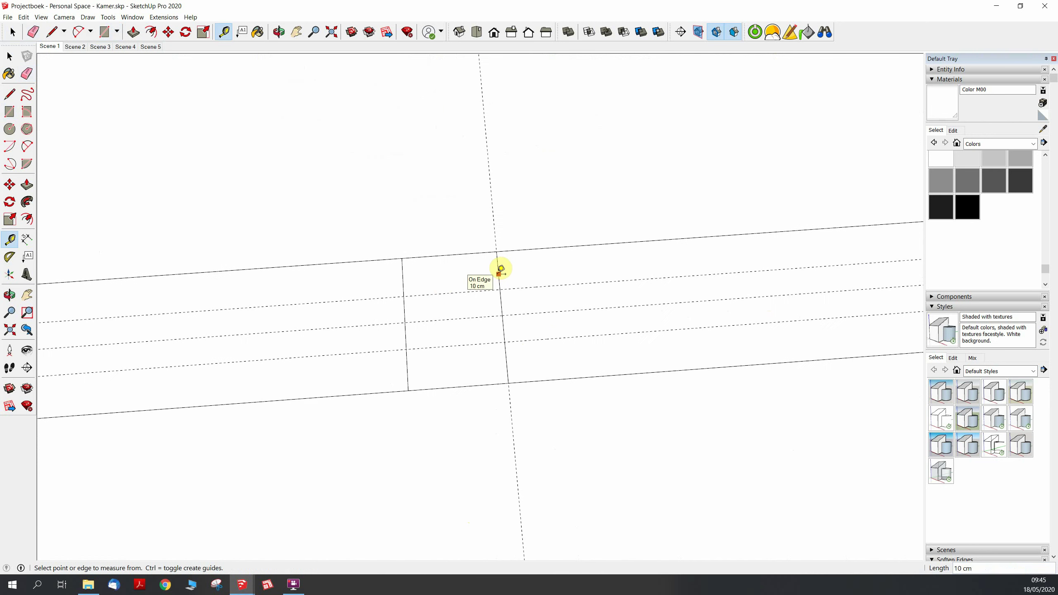
pyautogui.click(498, 274)
pyautogui.press('Escape')
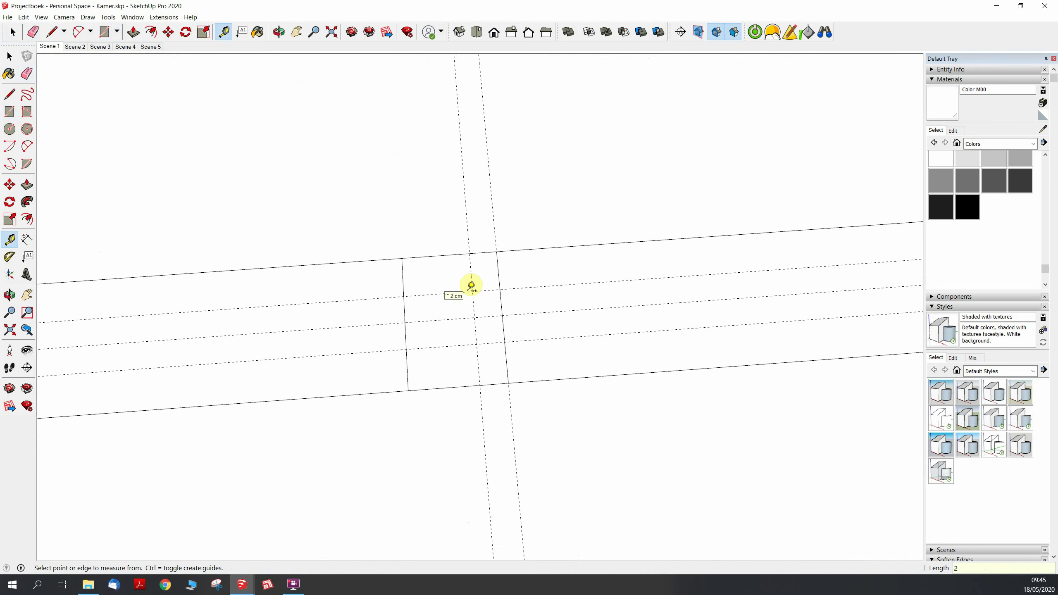
pyautogui.scroll(-3, 272, 324)
pyautogui.keyDown('shift'); pyautogui.moveTo(272, 324); pyautogui.dragTo(612, 300, button='middle'); pyautogui.keyUp('shift')
pyautogui.scroll(3, 513, 266)
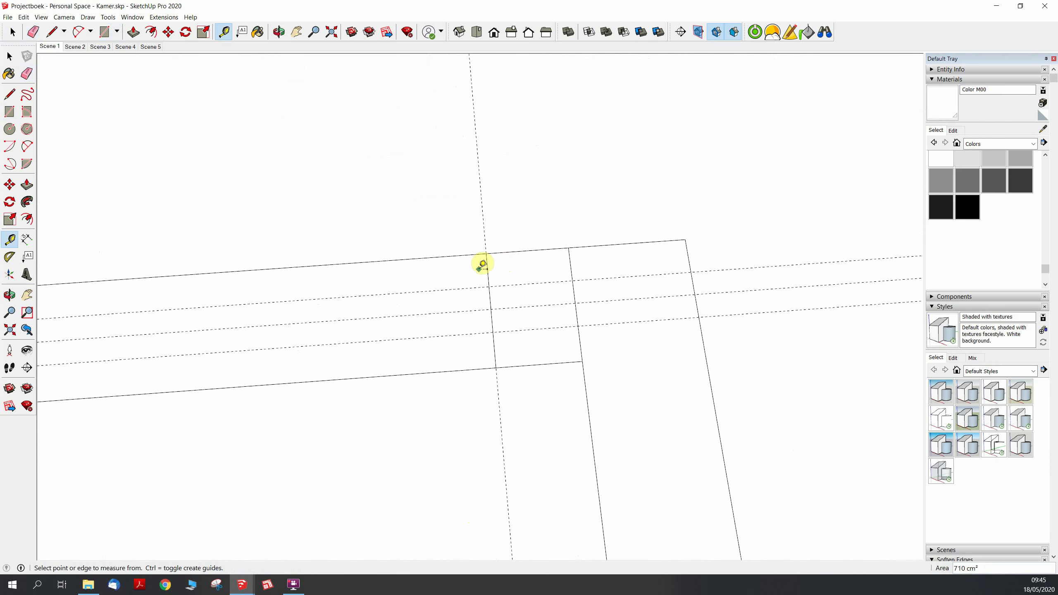
pyautogui.click(483, 265)
pyautogui.write('2')
pyautogui.press('Return')
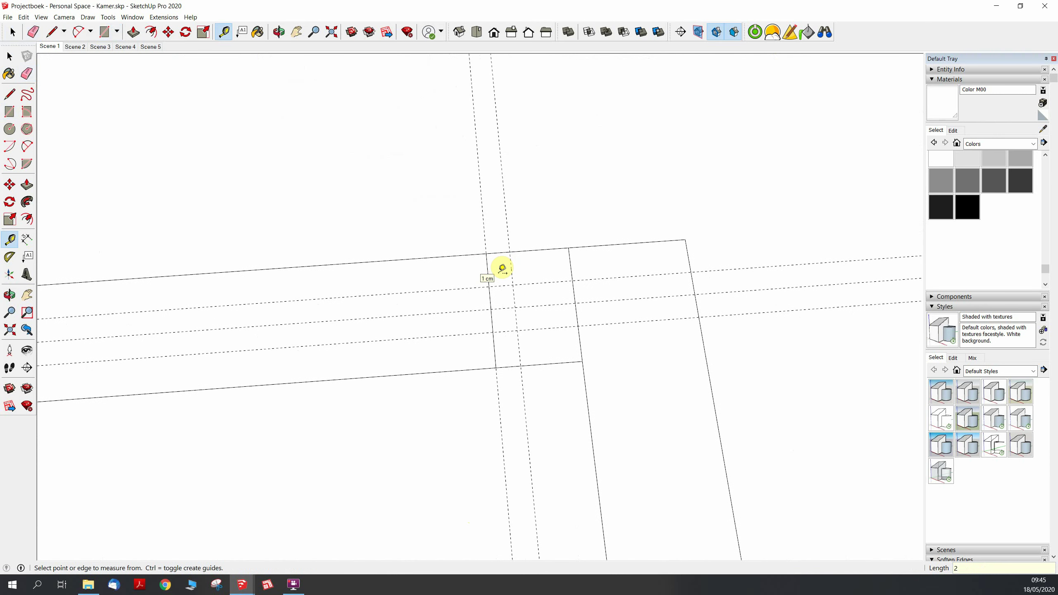
# Draw a short 2 cm line and a line along the guide at the window corner.
pyautogui.press('l')
pyautogui.click(489, 287)
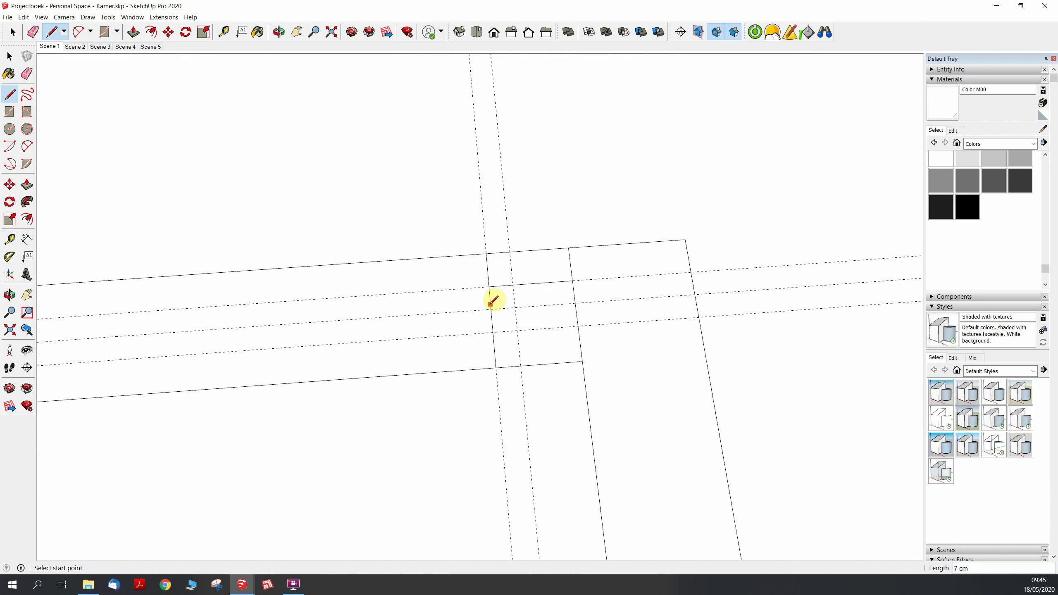
pyautogui.click(489, 287)
pyautogui.click(490, 309)
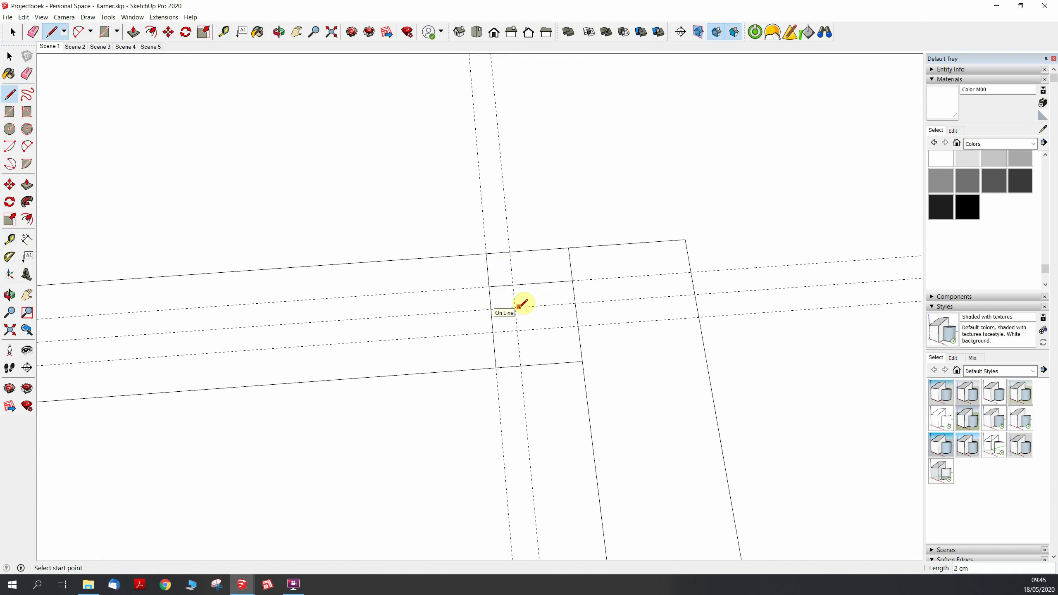
pyautogui.click(518, 330)
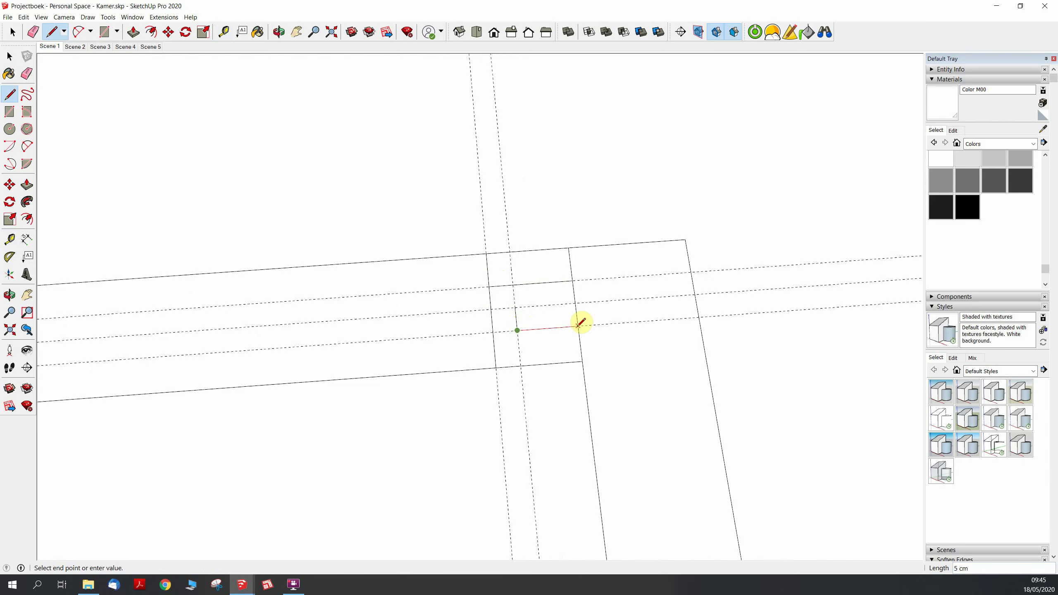
pyautogui.press('space')
pyautogui.scroll(-3, 562, 425)
pyautogui.scroll(-3, 583, 433)
pyautogui.scroll(-3, 325, 264)
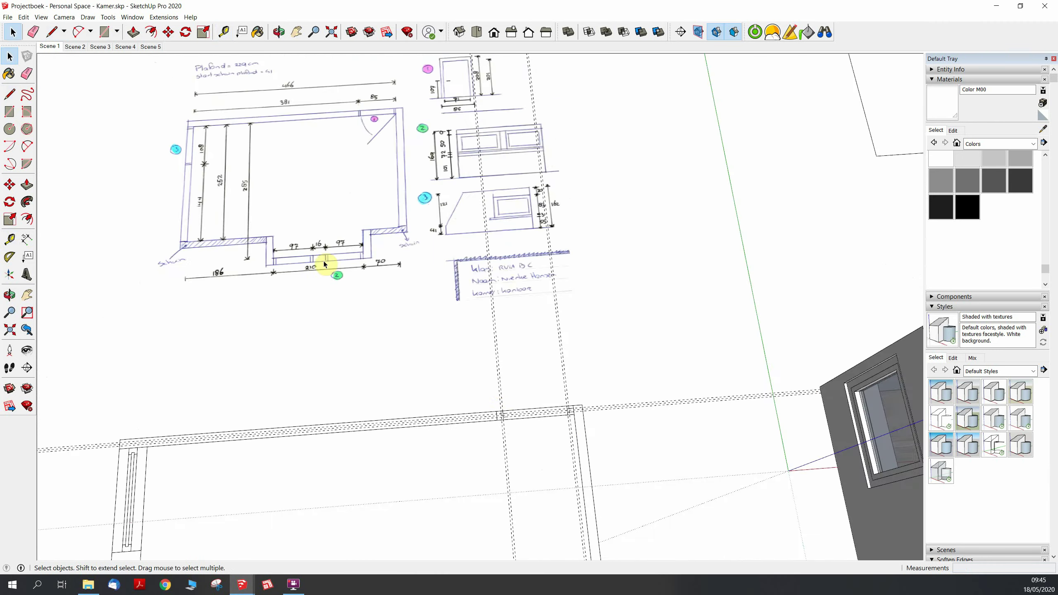
pyautogui.scroll(2, 371, 162)
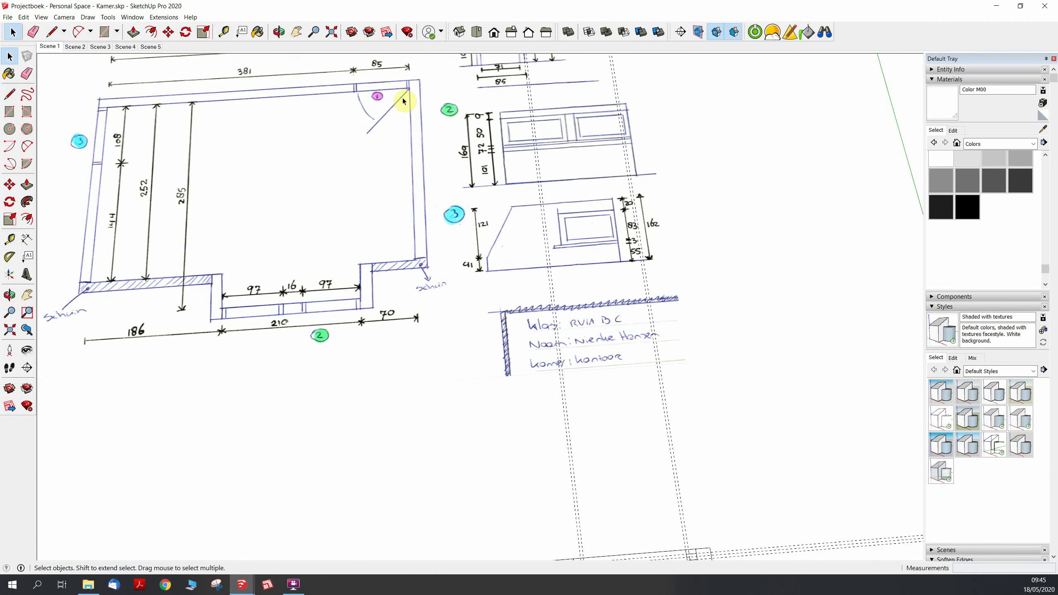
pyautogui.scroll(-2, 339, 130)
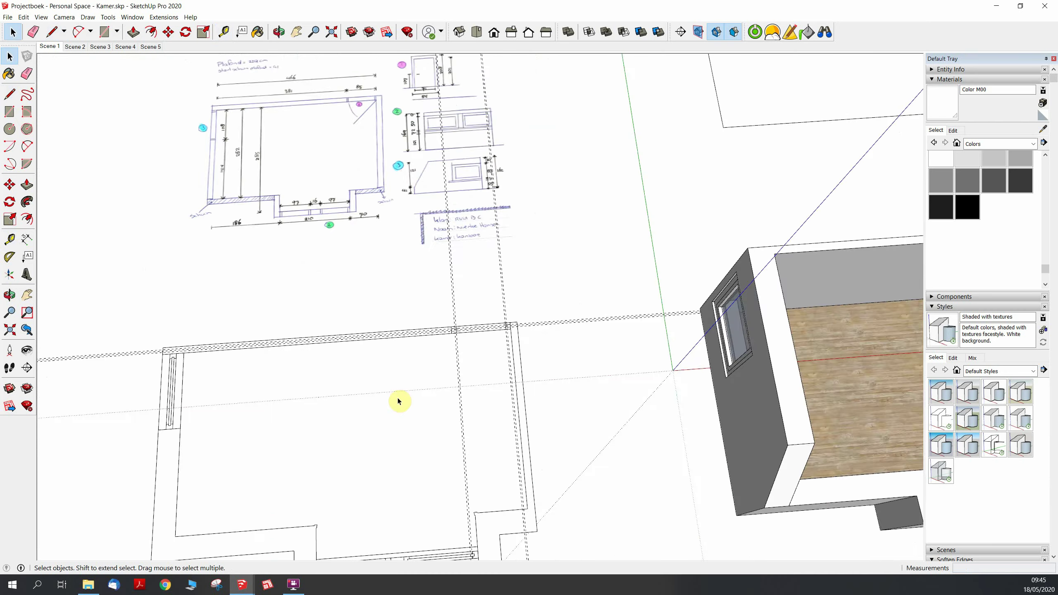
pyautogui.scroll(2, 470, 279)
pyautogui.scroll(1, 460, 341)
pyautogui.scroll(1, 461, 342)
pyautogui.scroll(2, 460, 341)
# Draw a rectangle starting from the wall corner.
pyautogui.press('l')
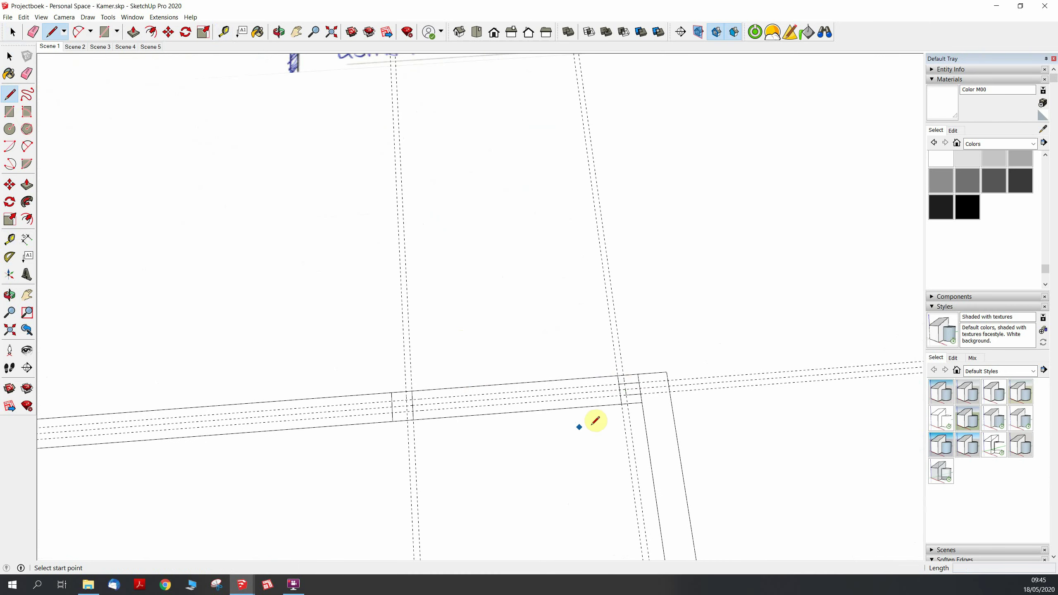
pyautogui.press('r')
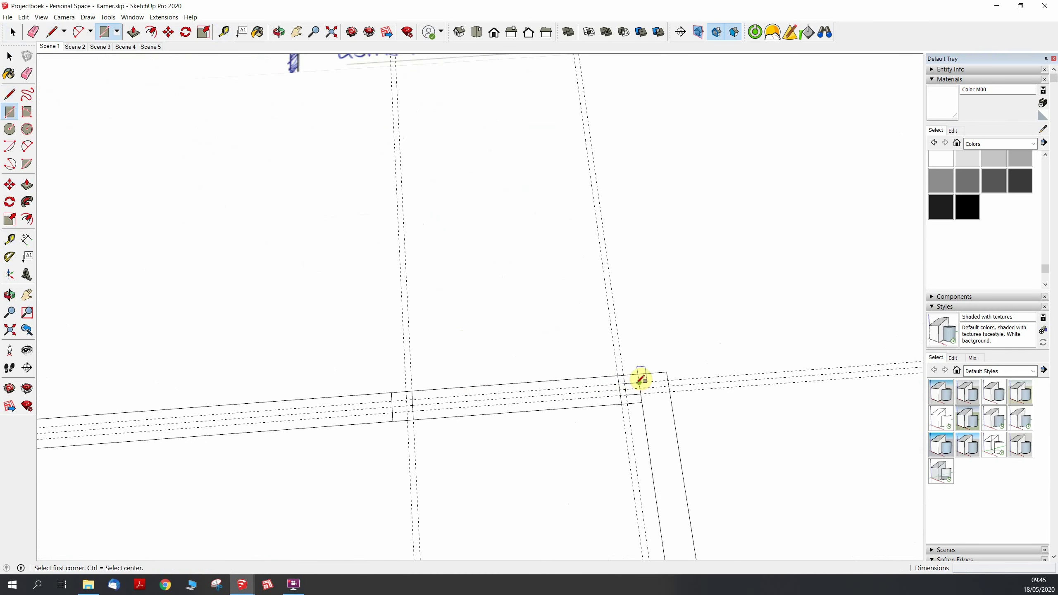
pyautogui.click(639, 382)
pyautogui.click(397, 412)
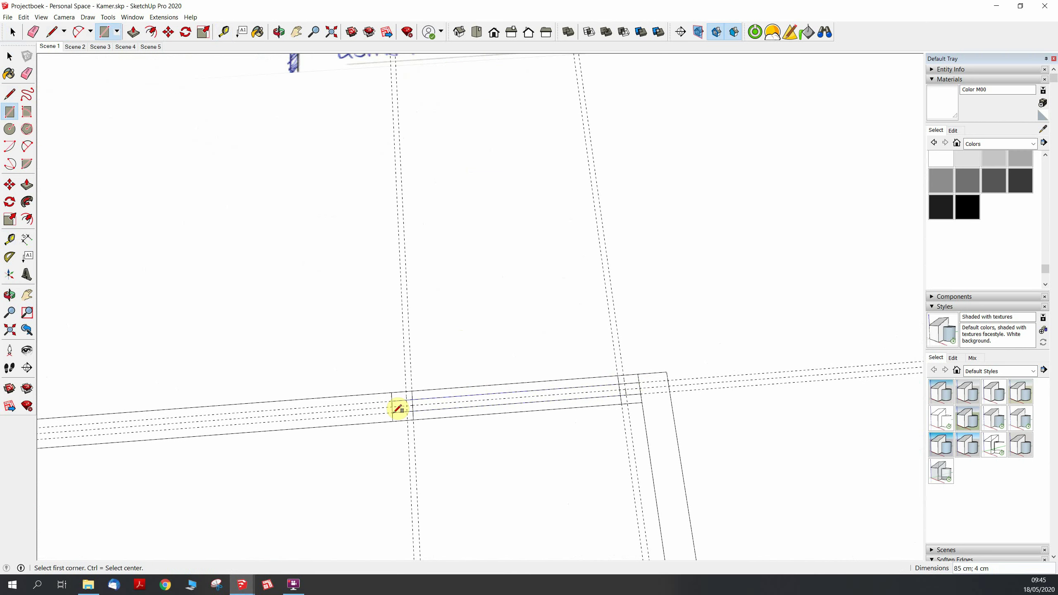
pyautogui.scroll(1, 398, 410)
pyautogui.scroll(1, 417, 392)
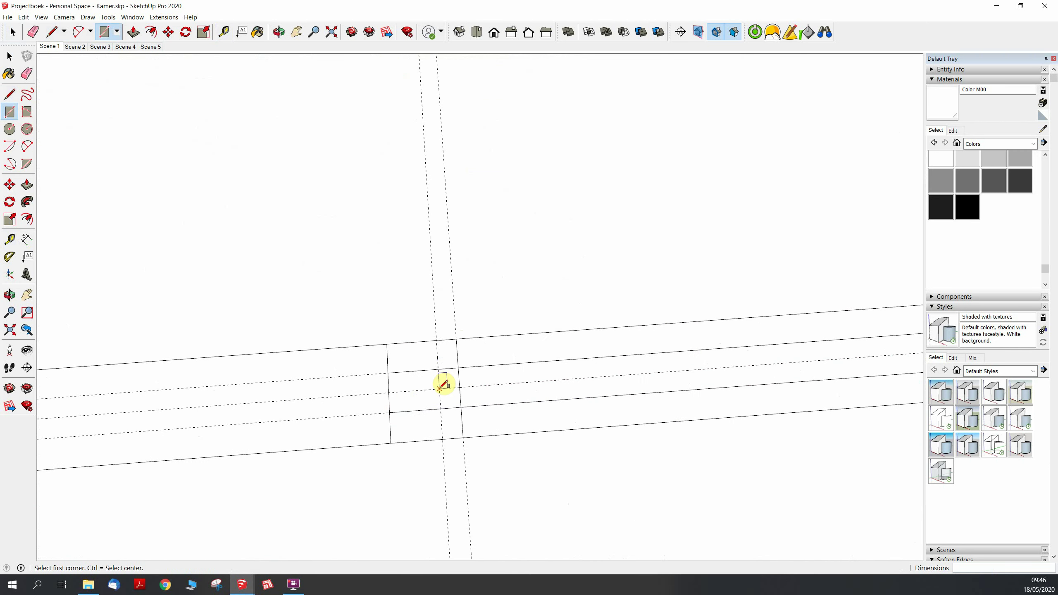
# Draw a 2 cm by 73 cm frame rectangle and a small 2 cm end square.
pyautogui.click(440, 389)
pyautogui.press('Escape')
pyautogui.click(460, 387)
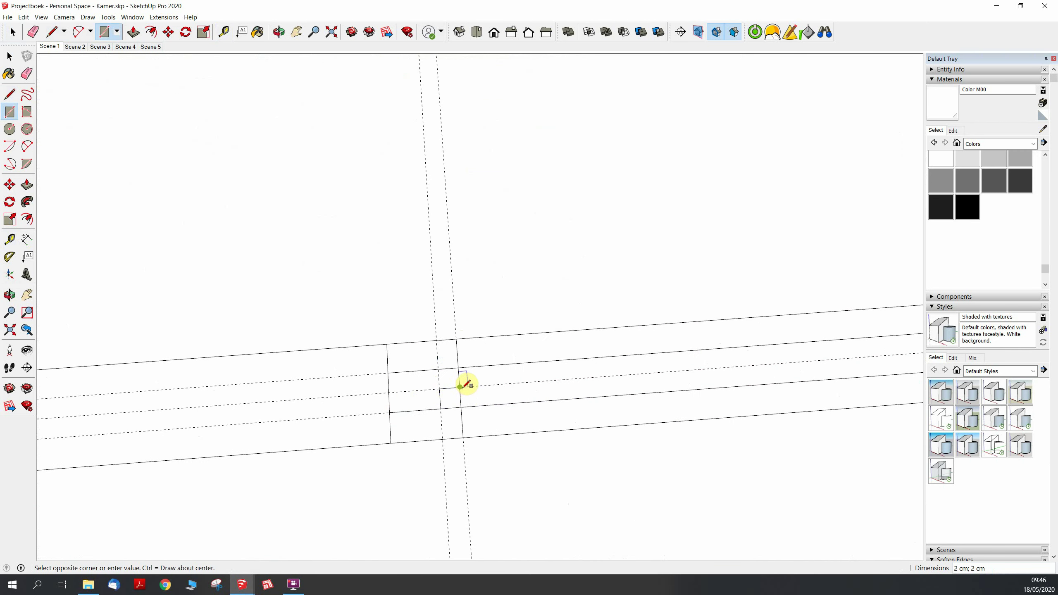
pyautogui.scroll(-2, 408, 384)
pyautogui.scroll(2, 666, 383)
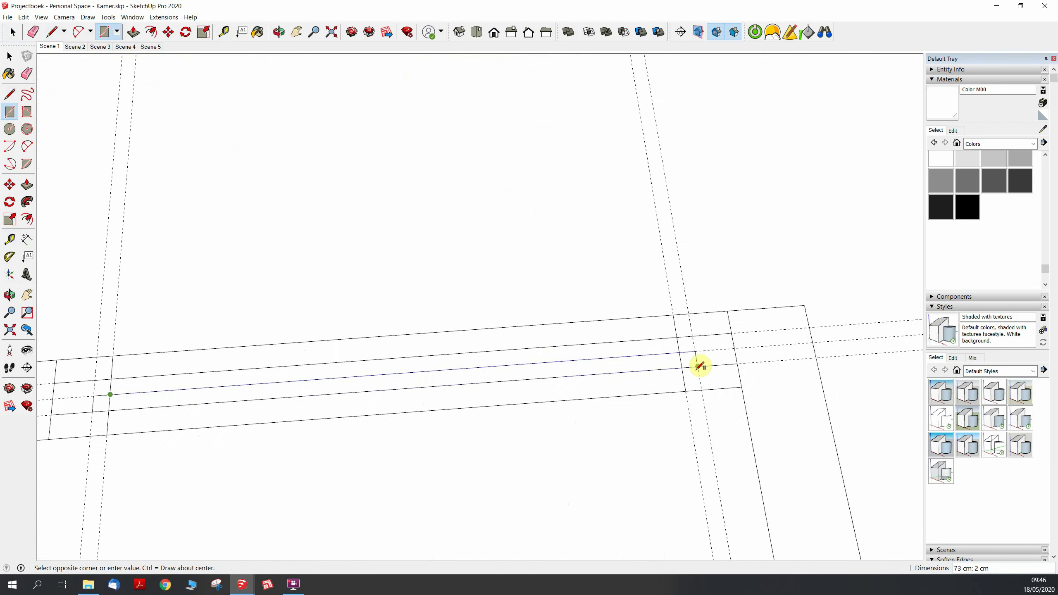
pyautogui.click(701, 365)
pyautogui.click(676, 337)
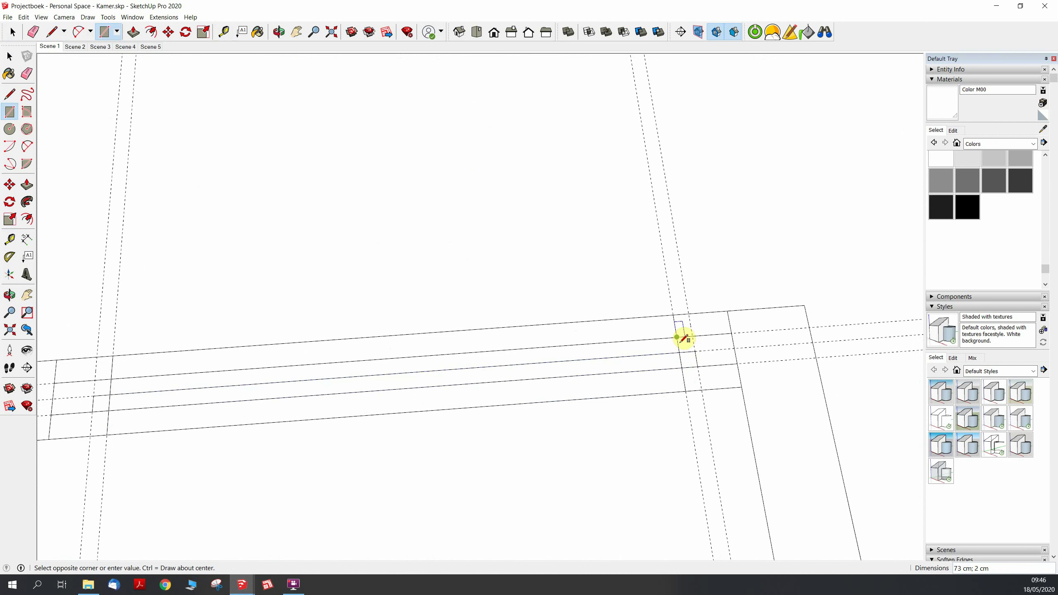
pyautogui.click(699, 349)
# Erase the guides crossing the walls and the stray short edges on the left.
pyautogui.press('e')
pyautogui.moveTo(659, 290); pyautogui.dragTo(701, 283)
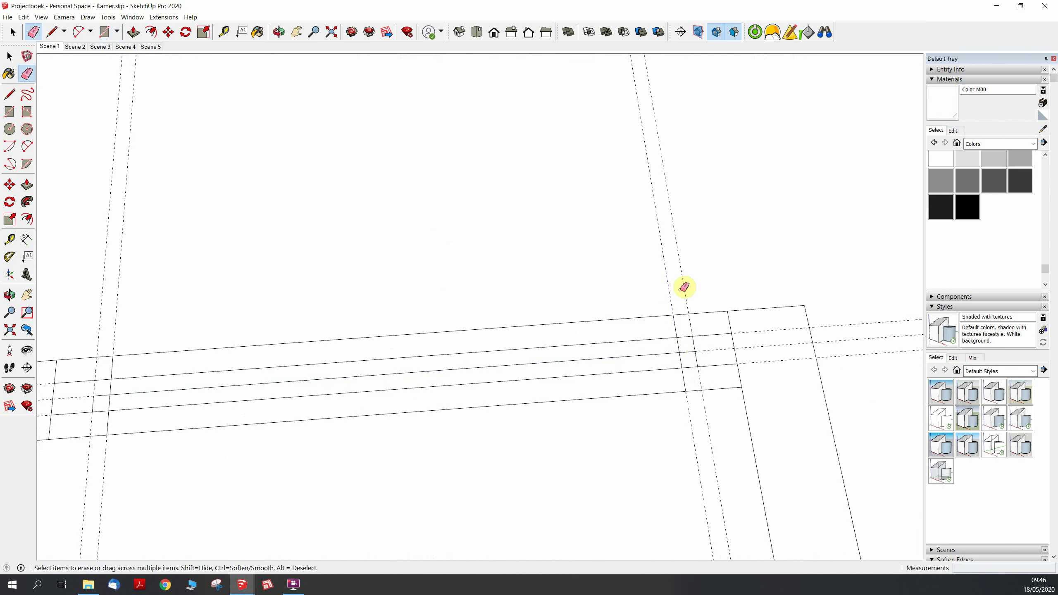
pyautogui.moveTo(158, 276); pyautogui.dragTo(104, 288)
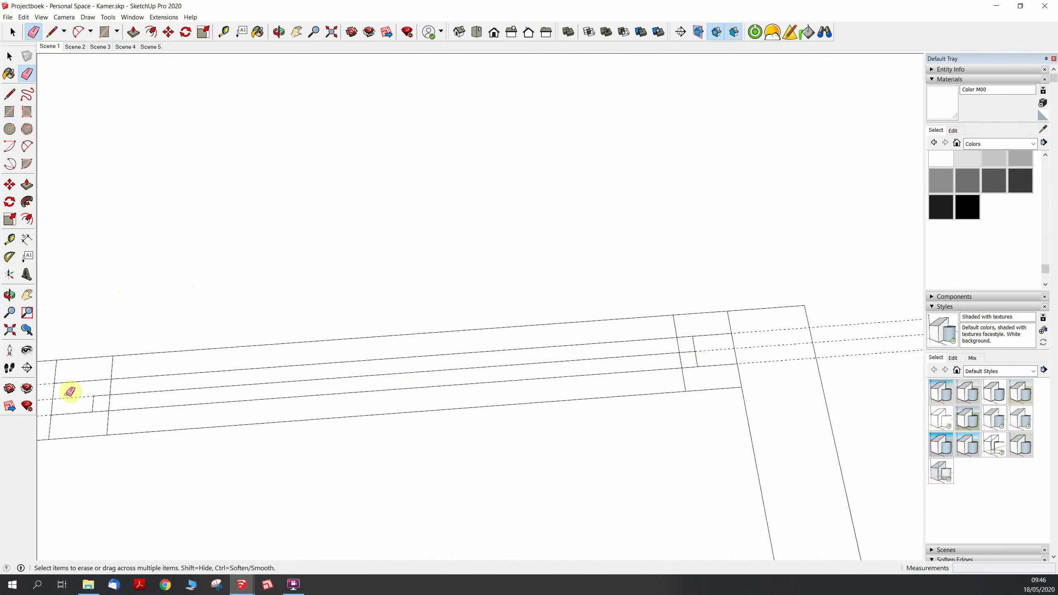
pyautogui.moveTo(72, 396); pyautogui.dragTo(103, 407)
pyautogui.click(108, 403)
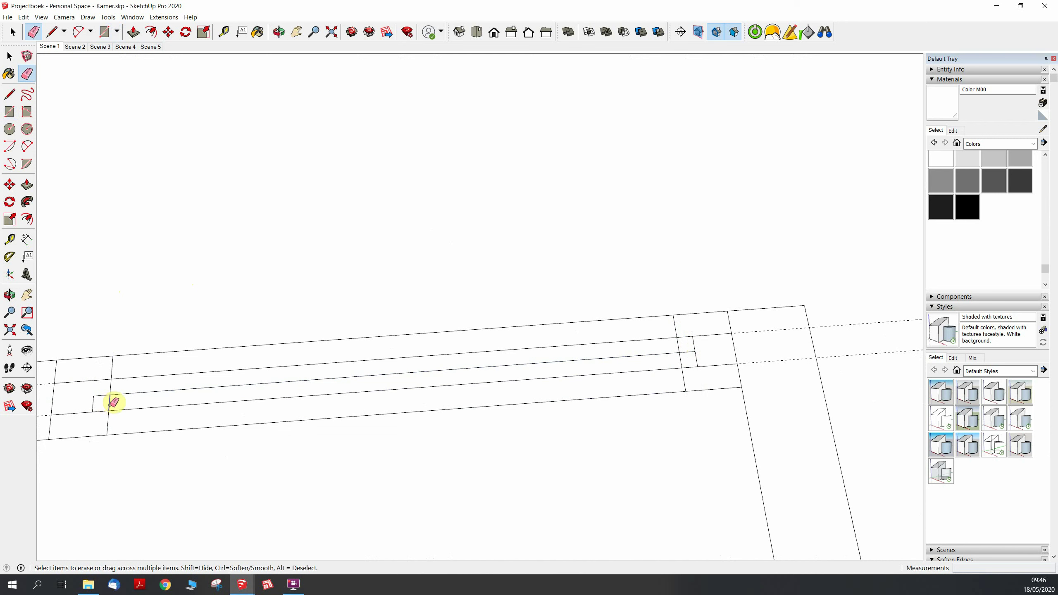
pyautogui.click(111, 367)
pyautogui.click(109, 421)
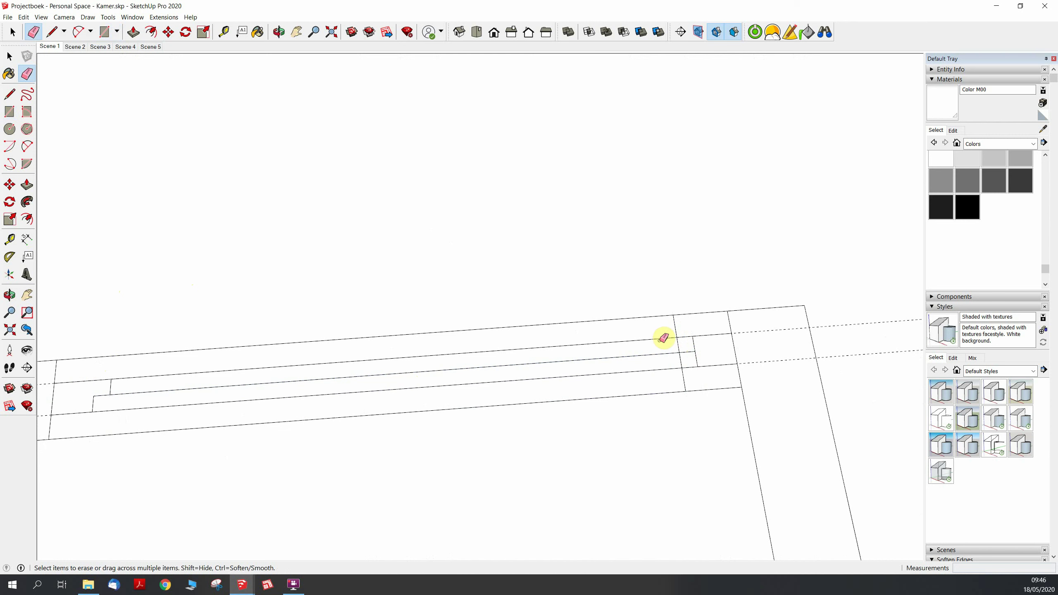
# Erase the remaining short edges across the top-wall window strip and zoom out.
pyautogui.click(674, 327)
pyautogui.moveTo(684, 376); pyautogui.dragTo(692, 376)
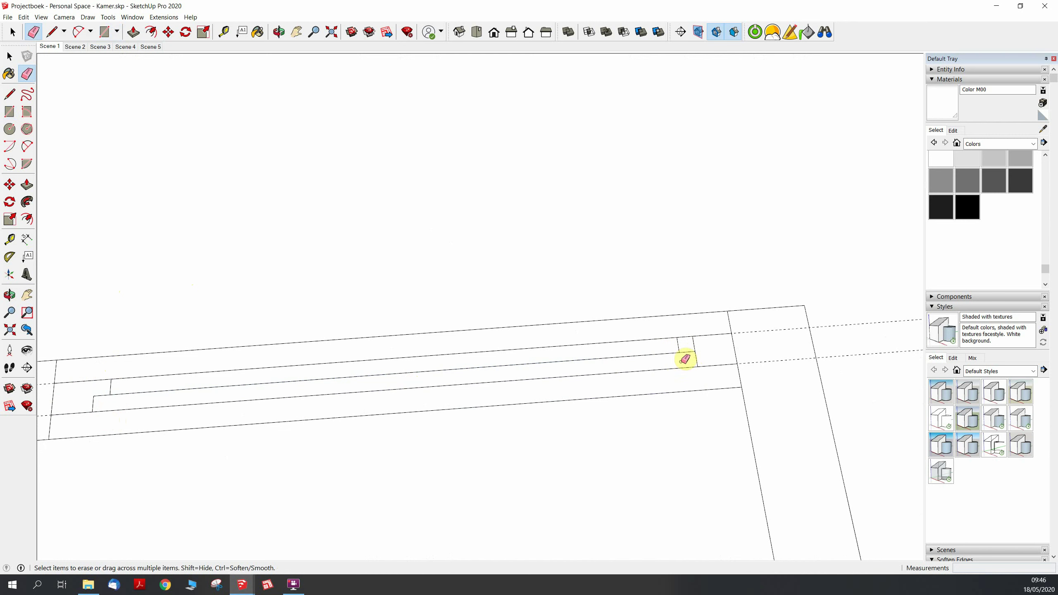
pyautogui.click(694, 343)
pyautogui.scroll(-2, 810, 314)
pyautogui.scroll(-2, 754, 295)
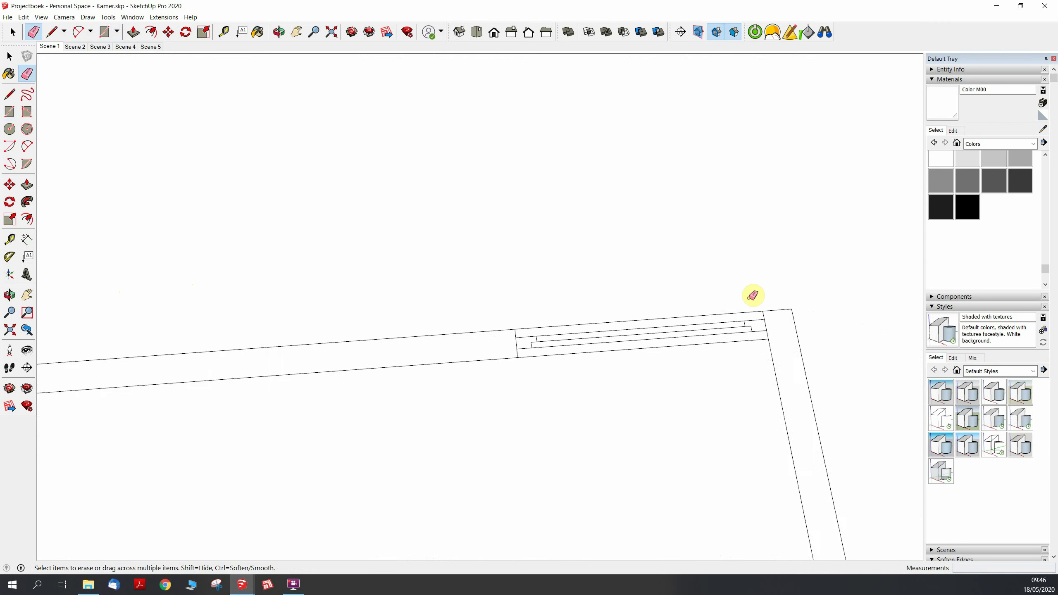
pyautogui.scroll(-3, 703, 239)
pyautogui.scroll(-2, 702, 239)
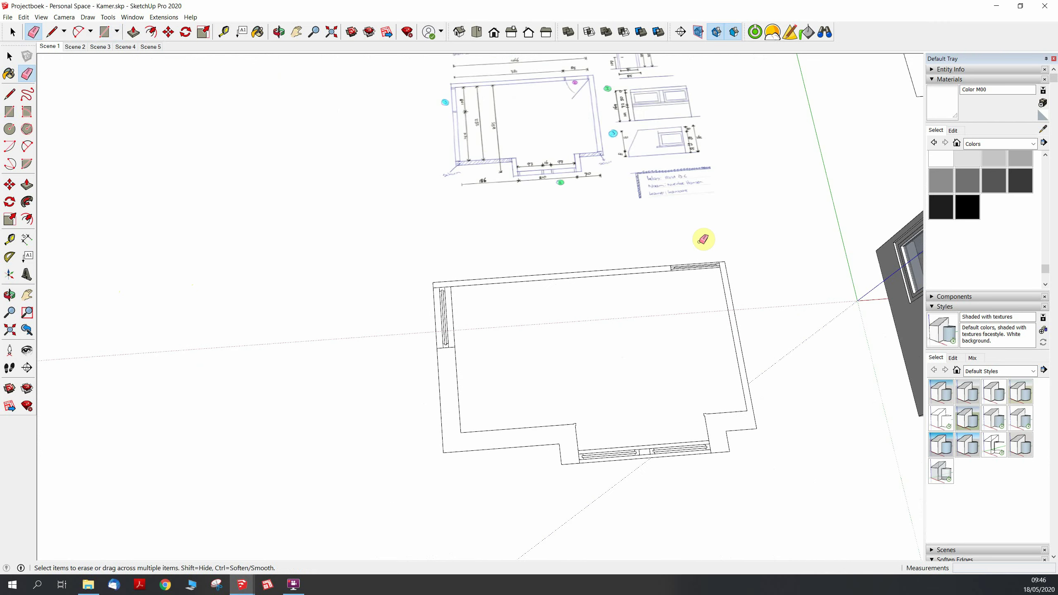
# Paint the right, left, bottom and top wall strips with grey Color M03.
pyautogui.click(1021, 161)
pyautogui.click(732, 420)
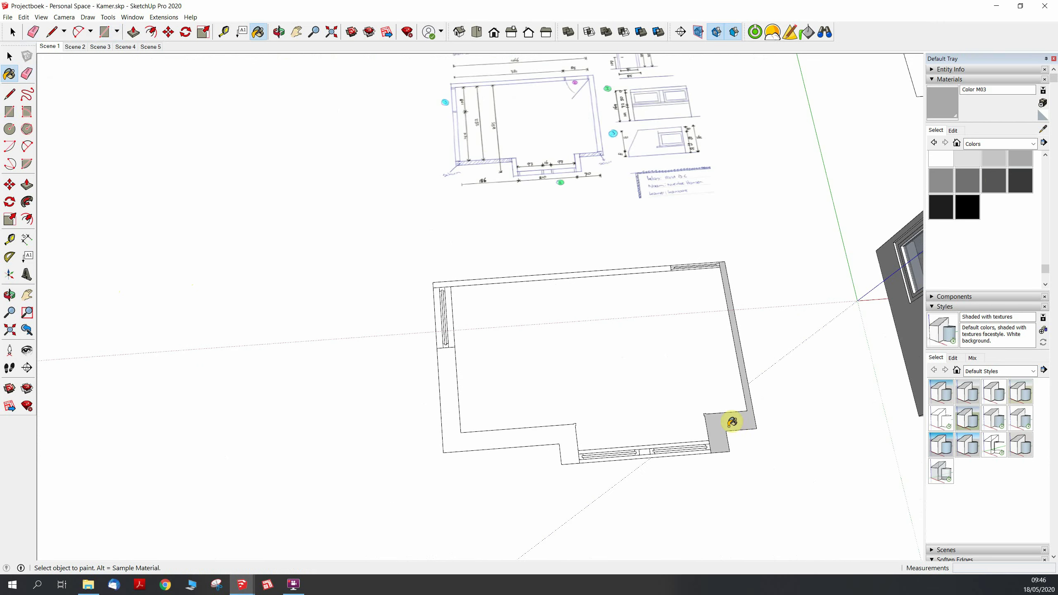
pyautogui.click(523, 433)
pyautogui.scroll(-2, 441, 304)
pyautogui.scroll(5, 465, 311)
pyautogui.click(466, 312)
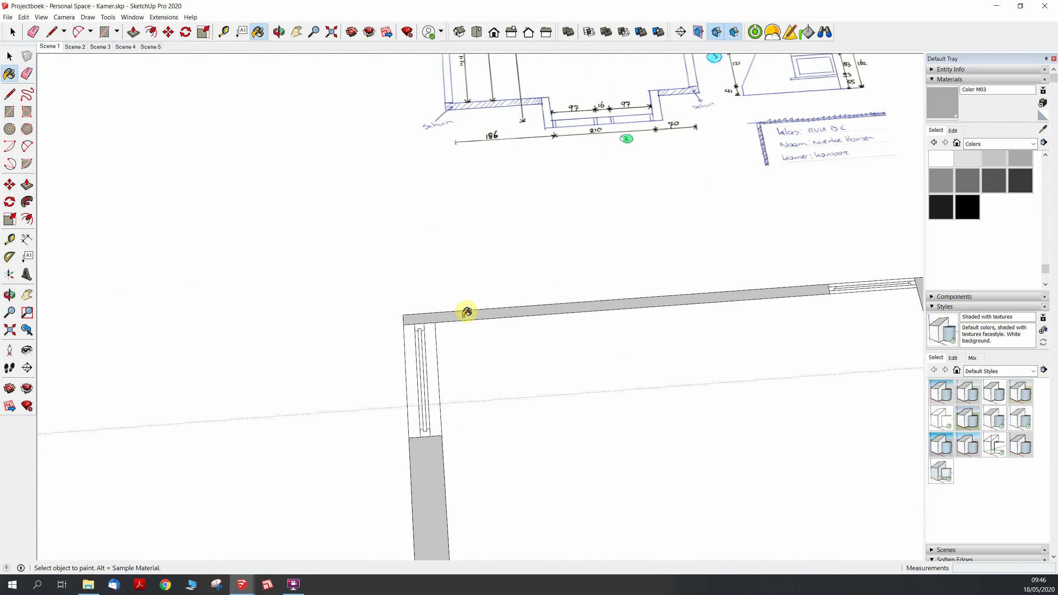
# Paint the two top-window frame pieces dark grey with Color M07.
pyautogui.click(1020, 180)
pyautogui.scroll(3, 838, 277)
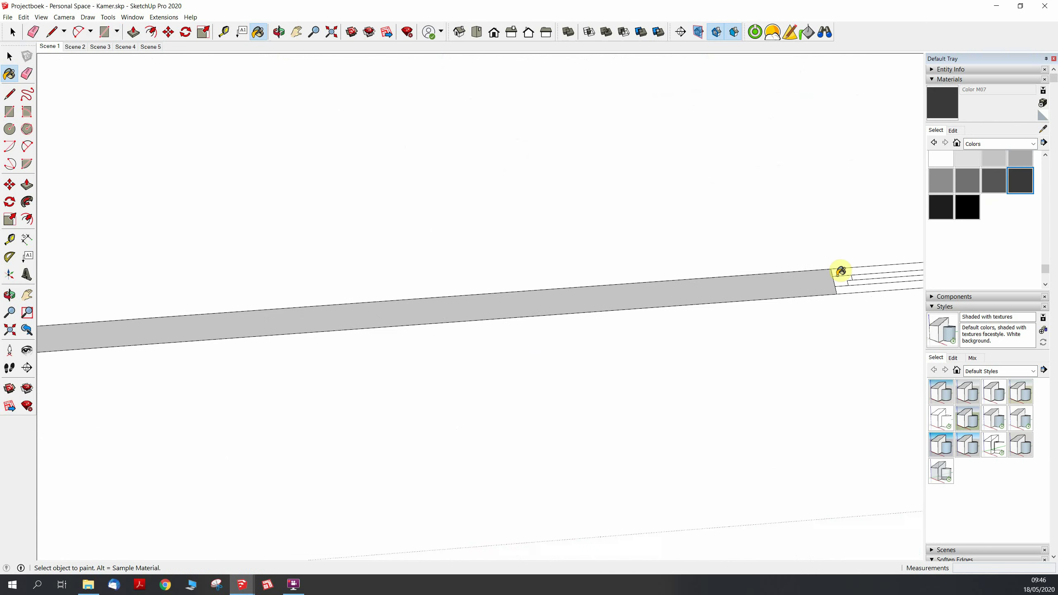
pyautogui.click(847, 281)
pyautogui.scroll(-3, 680, 302)
pyautogui.scroll(3, 830, 274)
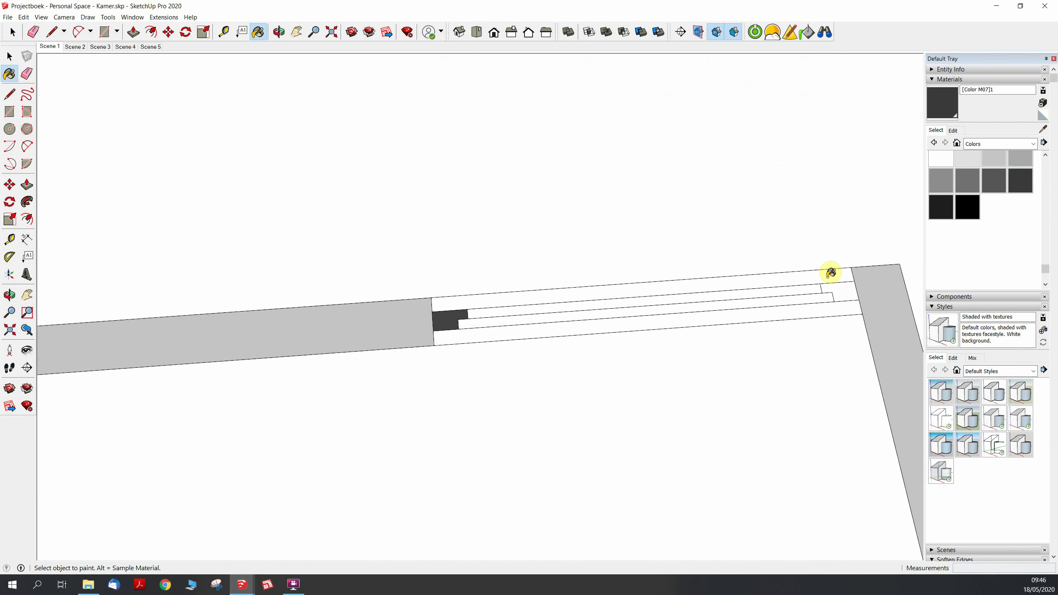
pyautogui.click(846, 288)
pyautogui.scroll(-2, 836, 220)
pyautogui.scroll(-3, 434, 314)
pyautogui.scroll(4, 404, 370)
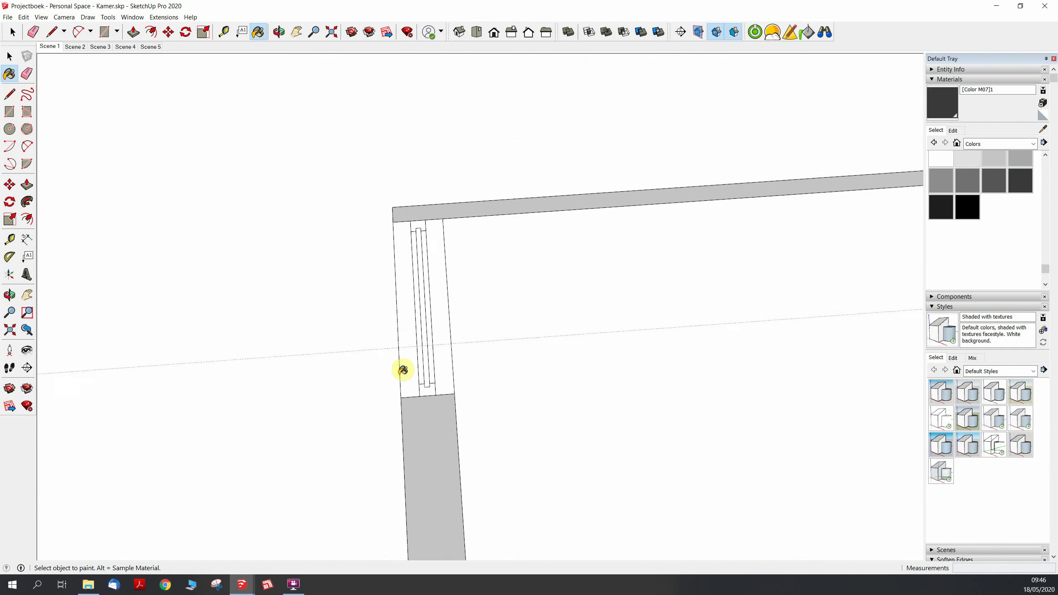
pyautogui.scroll(2, 435, 396)
# Paint the left window's and bottom window's frame pieces dark grey.
pyautogui.click(435, 397)
pyautogui.click(425, 129)
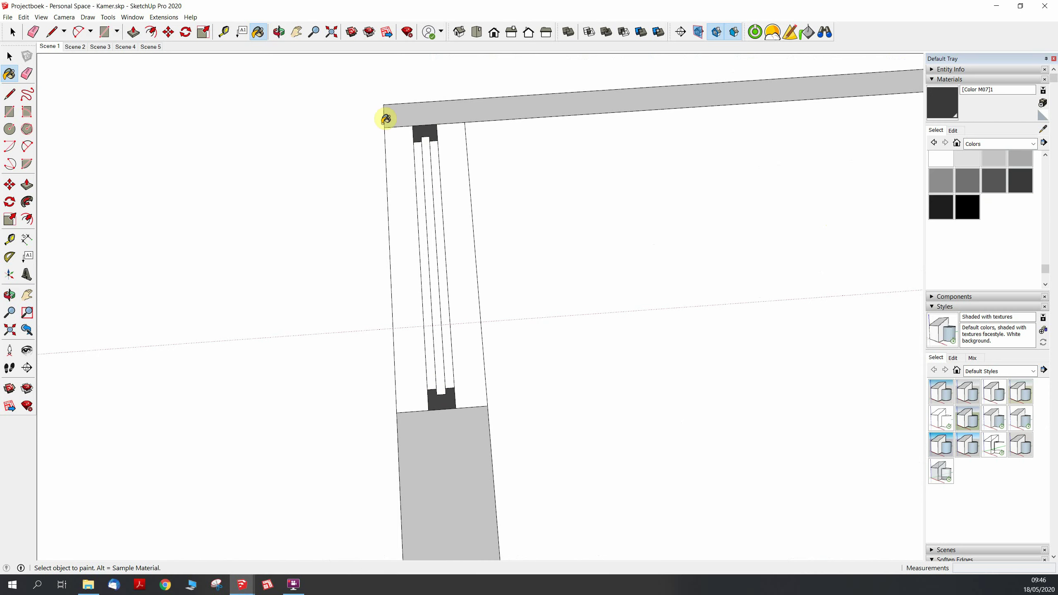
pyautogui.scroll(-3, 229, 113)
pyautogui.scroll(3, 585, 494)
pyautogui.click(496, 371)
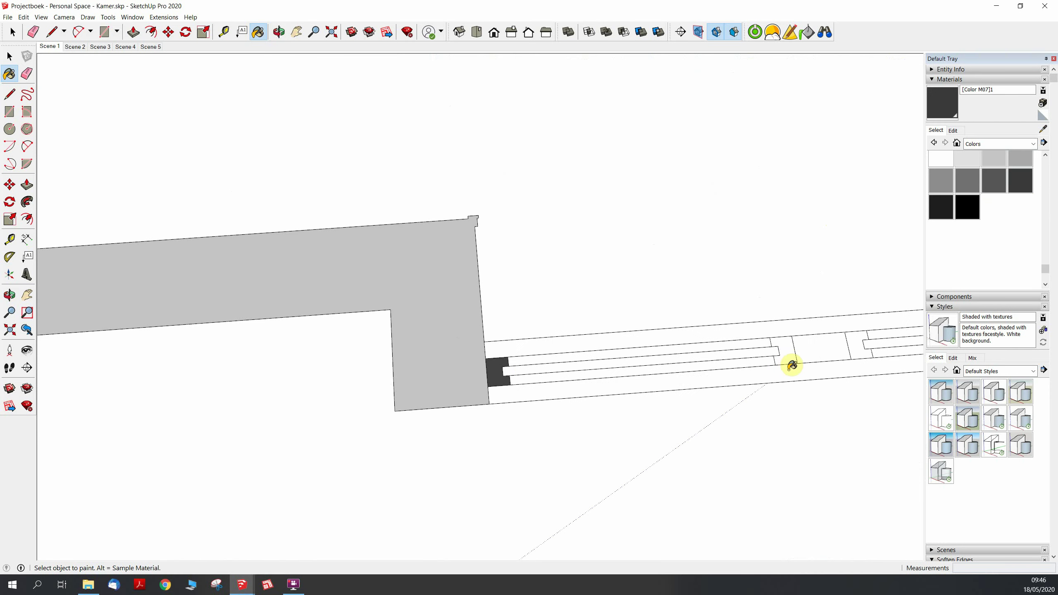
pyautogui.click(786, 352)
pyautogui.click(862, 347)
pyautogui.scroll(-2, 708, 370)
pyautogui.scroll(2, 770, 331)
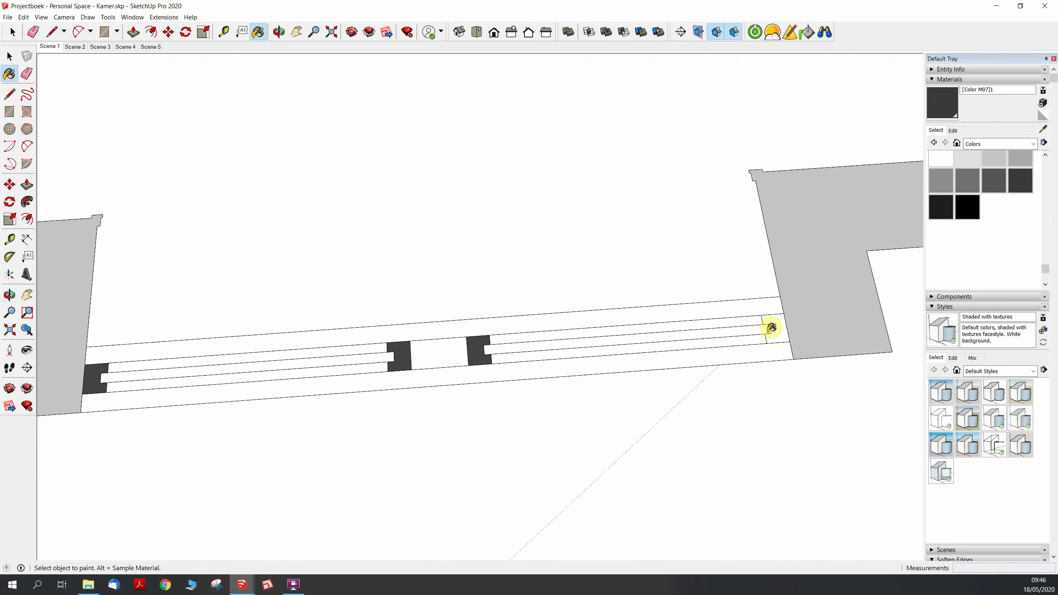
pyautogui.click(782, 325)
pyautogui.scroll(3, 1001, 183)
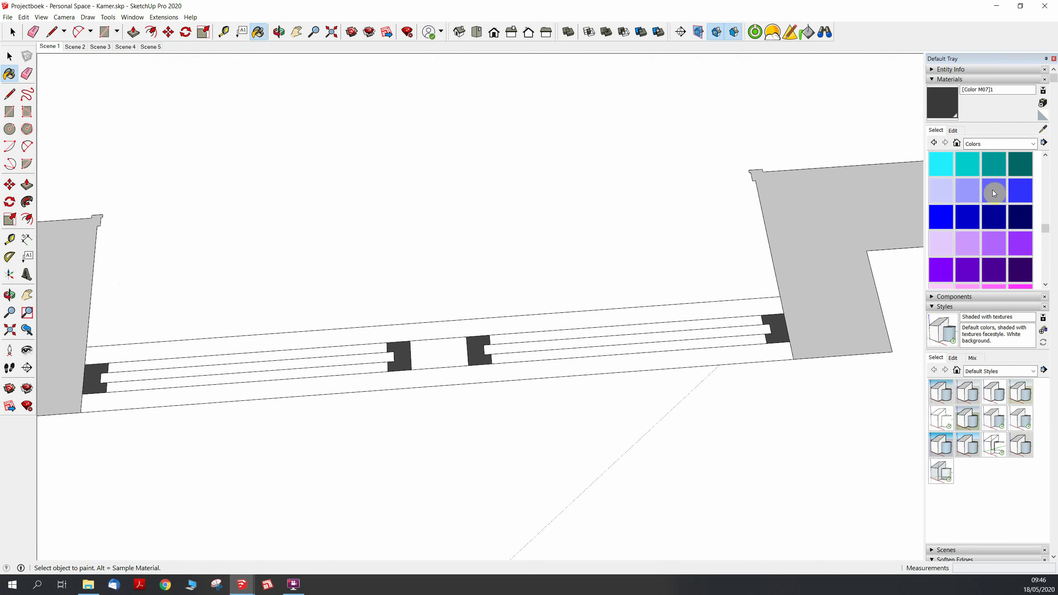
# Paint the right, left and left-wall window glazing strips with blue Color I03.
pyautogui.scroll(3, 992, 190)
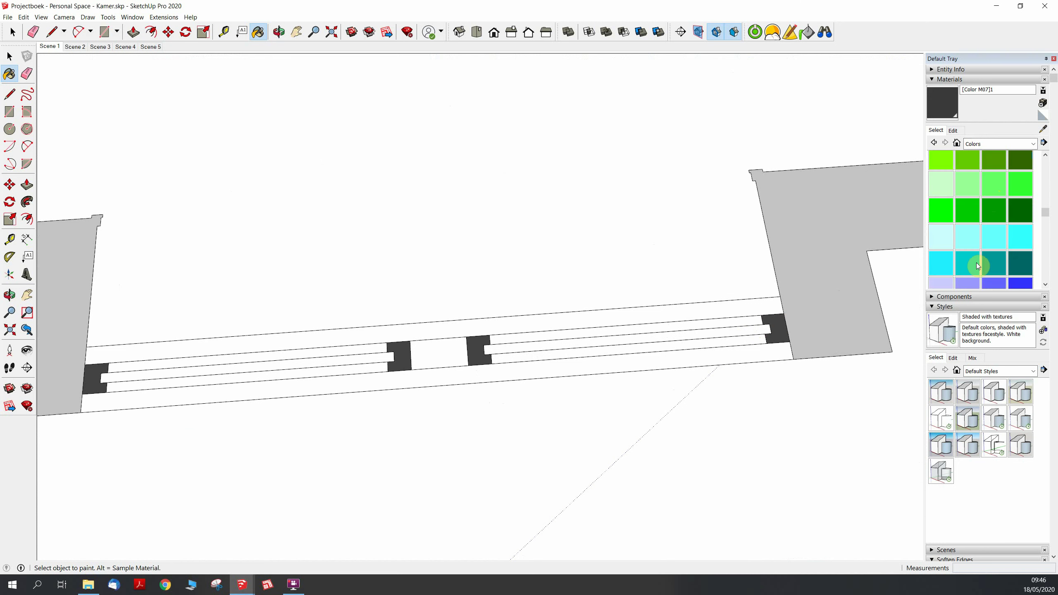
pyautogui.click(990, 279)
pyautogui.click(681, 333)
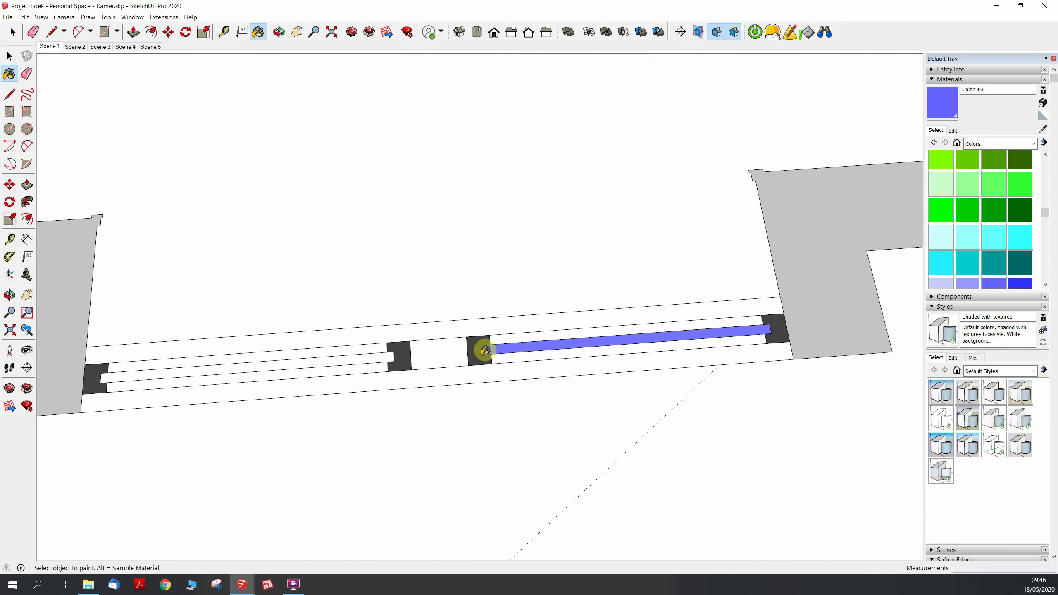
pyautogui.click(355, 357)
pyautogui.scroll(-2, 446, 500)
pyautogui.scroll(-3, 594, 476)
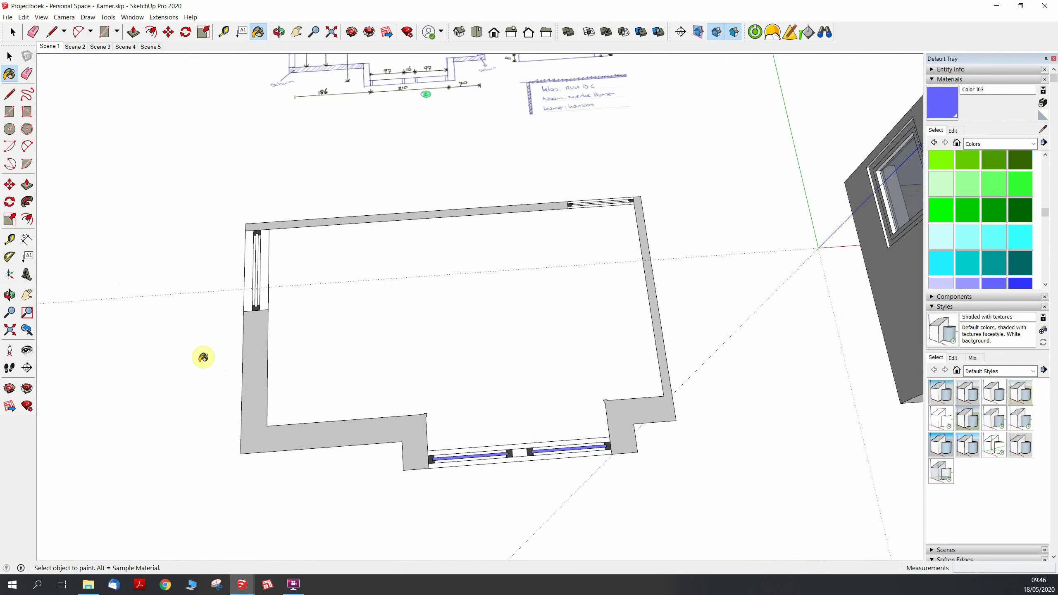
pyautogui.scroll(3, 243, 277)
pyautogui.scroll(1, 243, 276)
pyautogui.click(178, 370)
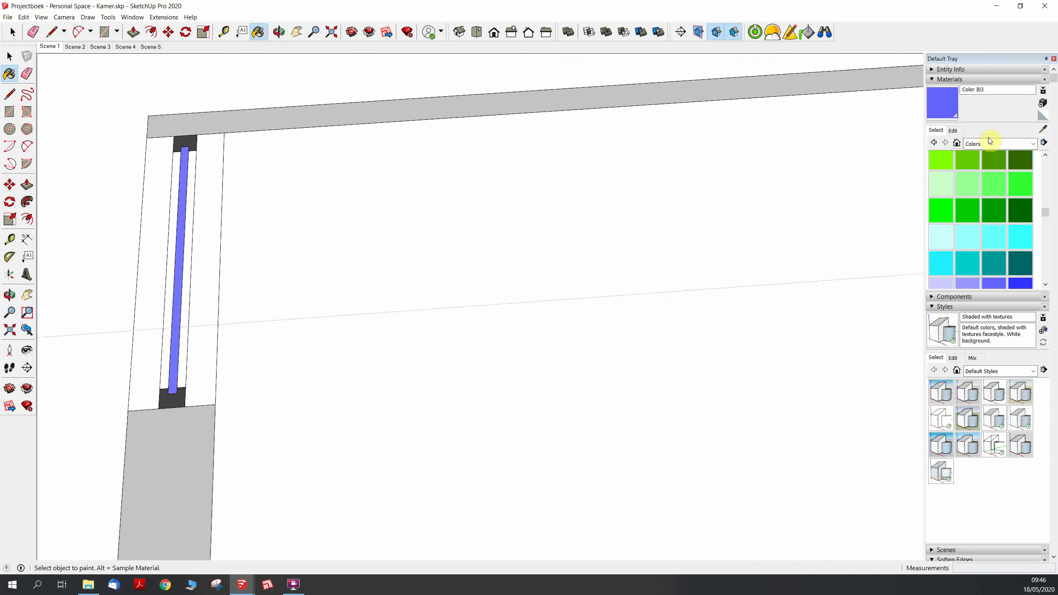
# Lighten the blue material by shifting its hue from 240 to about 215.
pyautogui.click(960, 132)
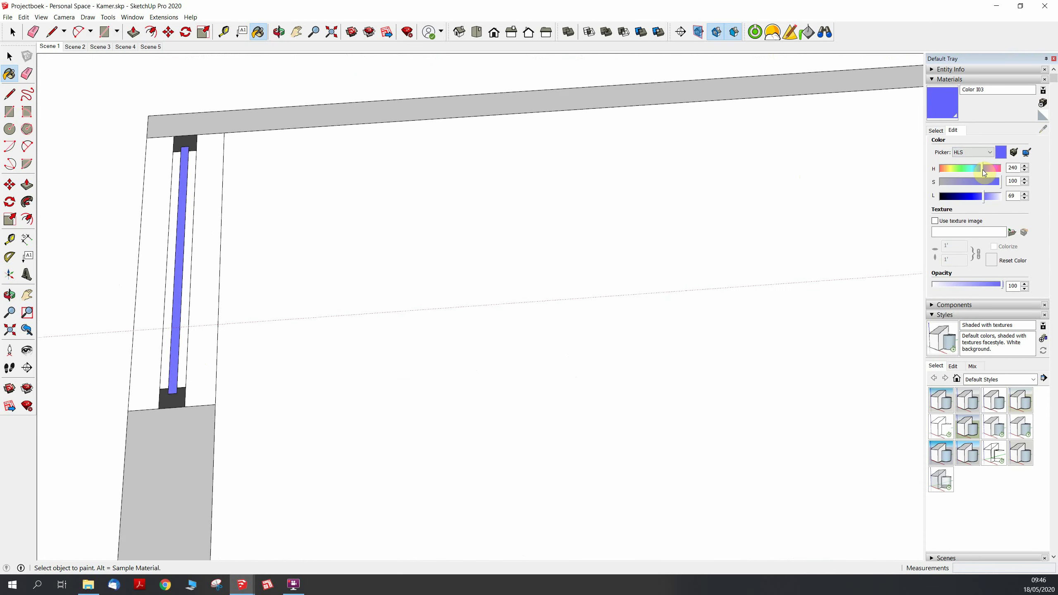
pyautogui.moveTo(984, 171); pyautogui.dragTo(977, 172)
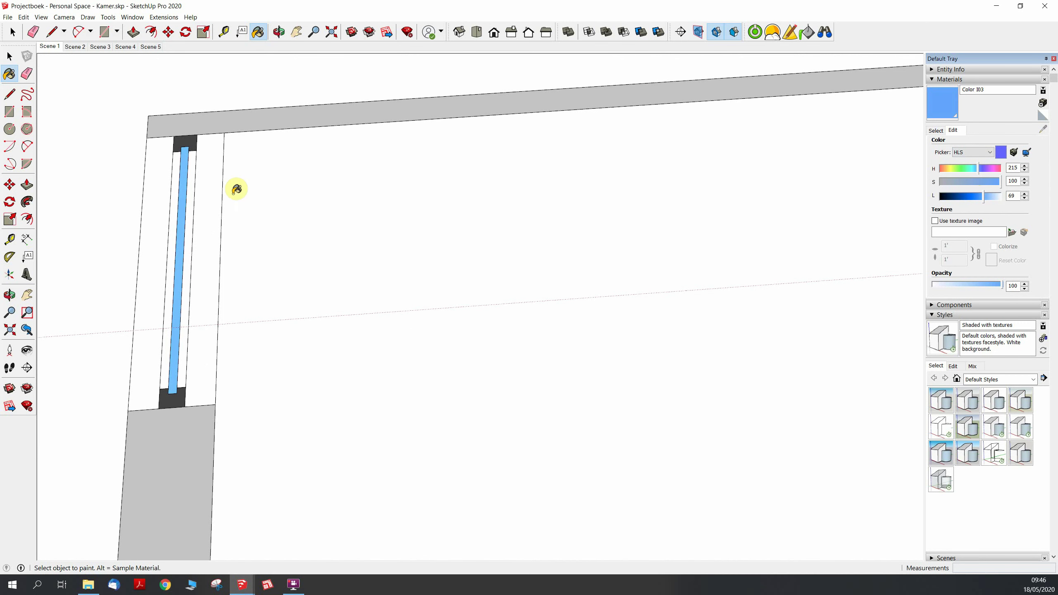
pyautogui.click(9, 56)
# Select all the connected floor-plan geometry and make it a group.
pyautogui.scroll(-2, 328, 245)
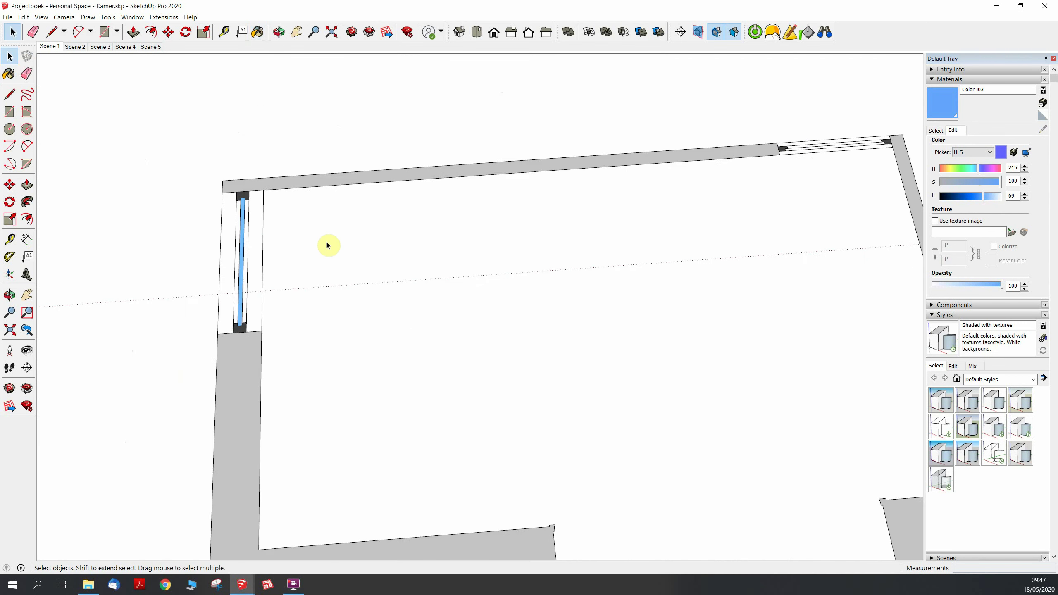
pyautogui.scroll(-3, 328, 246)
pyautogui.moveTo(456, 359); pyautogui.dragTo(475, 362, button='middle')
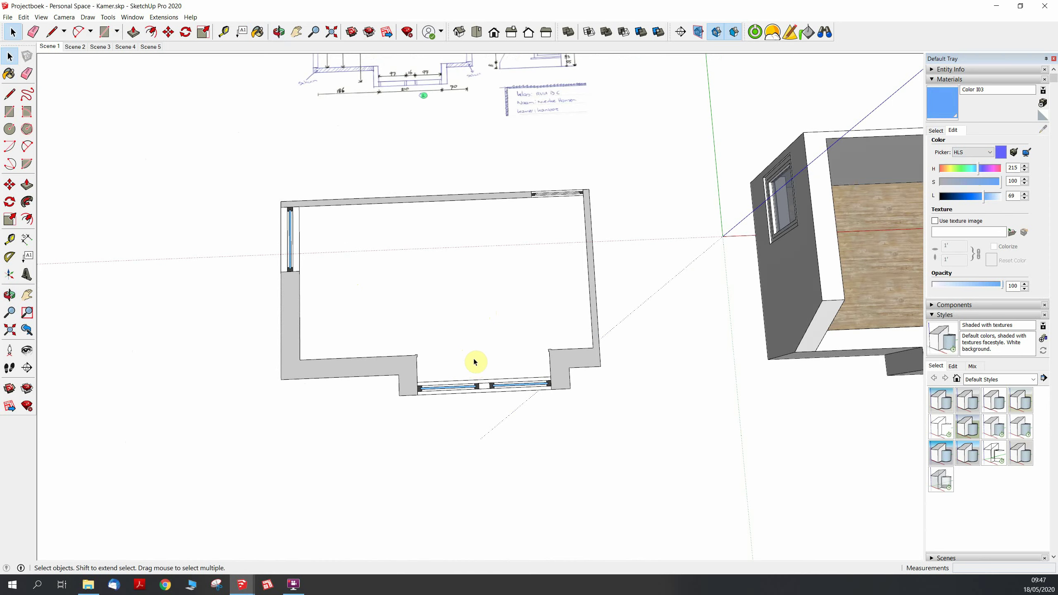
pyautogui.scroll(2, 475, 361)
pyautogui.tripleClick(586, 378)
pyautogui.rightClick(587, 380)
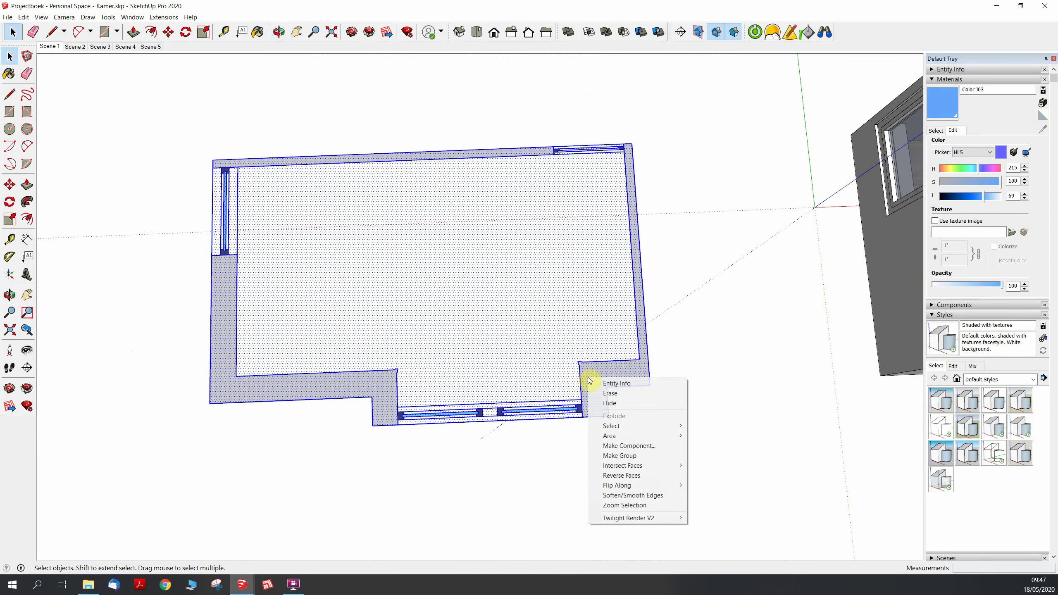
pyautogui.click(619, 456)
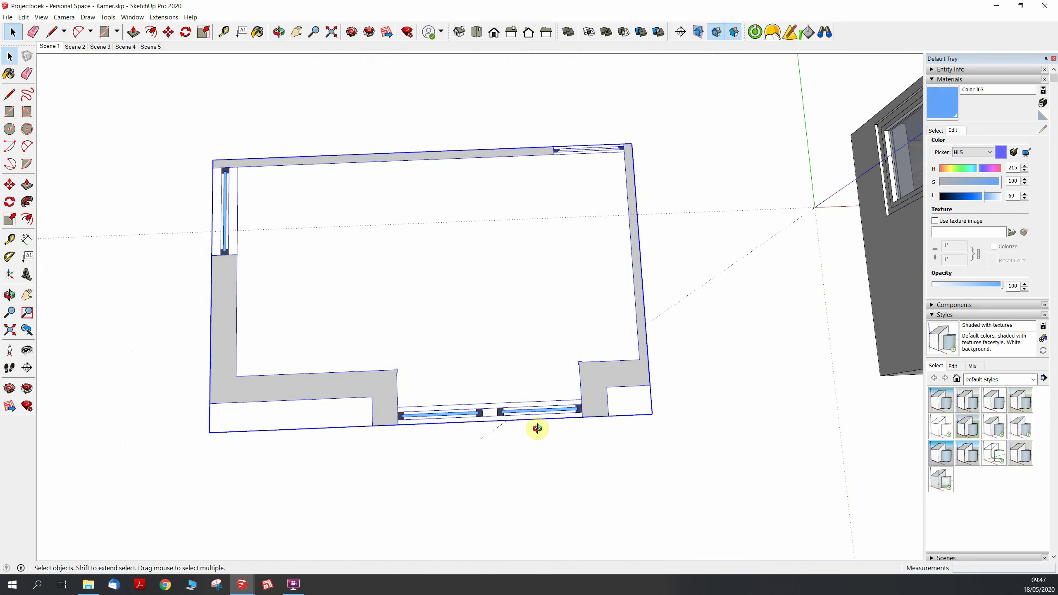
# Check the grouped floor plan from the Top view.
pyautogui.moveTo(537, 428); pyautogui.dragTo(533, 446, button='middle')
pyautogui.click(477, 33)
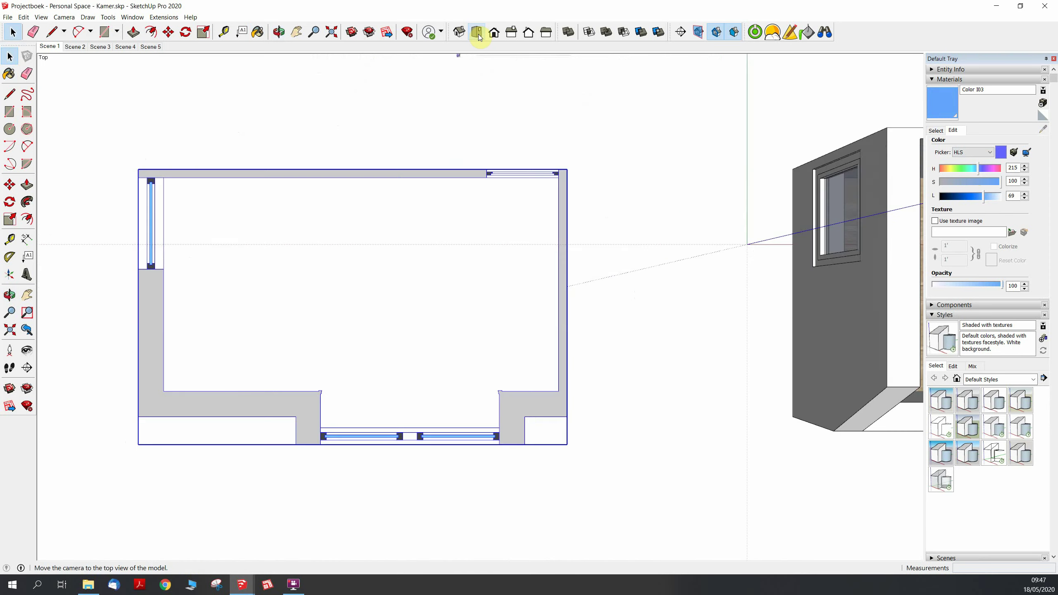
pyautogui.scroll(-2, 725, 236)
pyautogui.scroll(3, 465, 309)
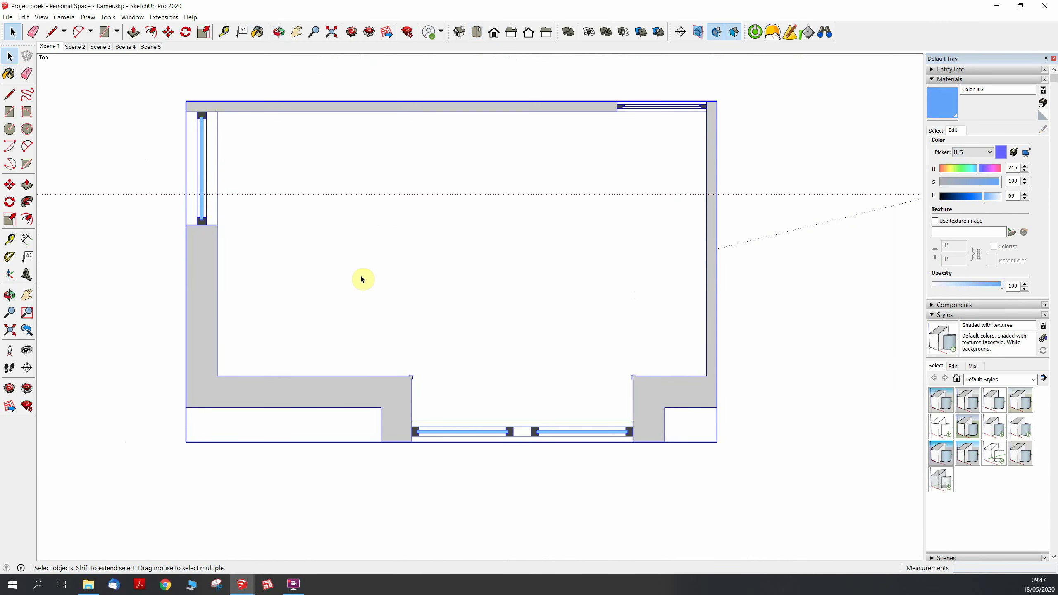
pyautogui.scroll(-3, 456, 262)
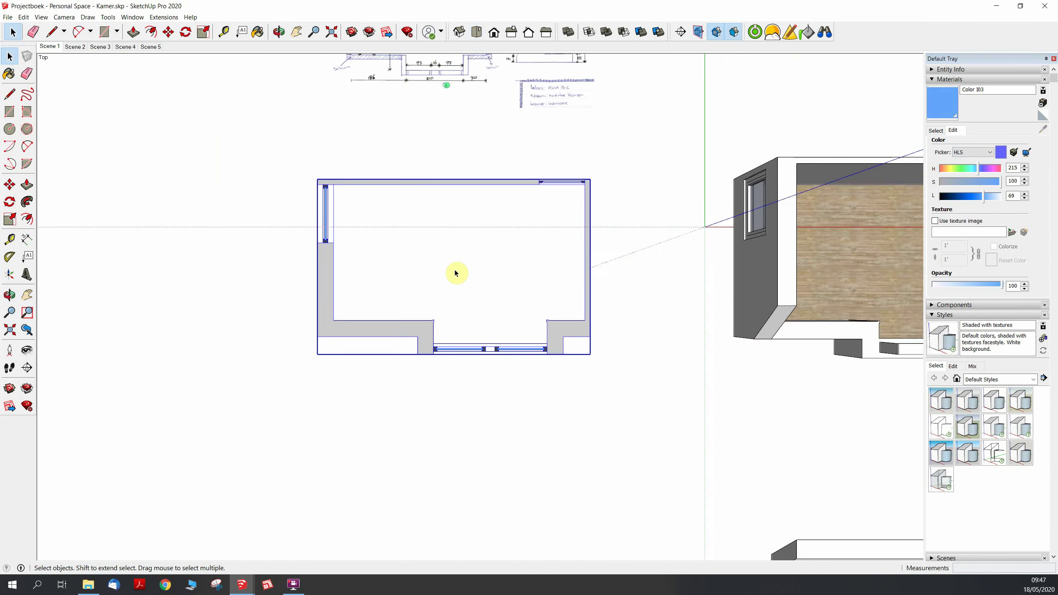
pyautogui.scroll(-2, 456, 273)
pyautogui.scroll(3, 462, 290)
pyautogui.scroll(1, 475, 267)
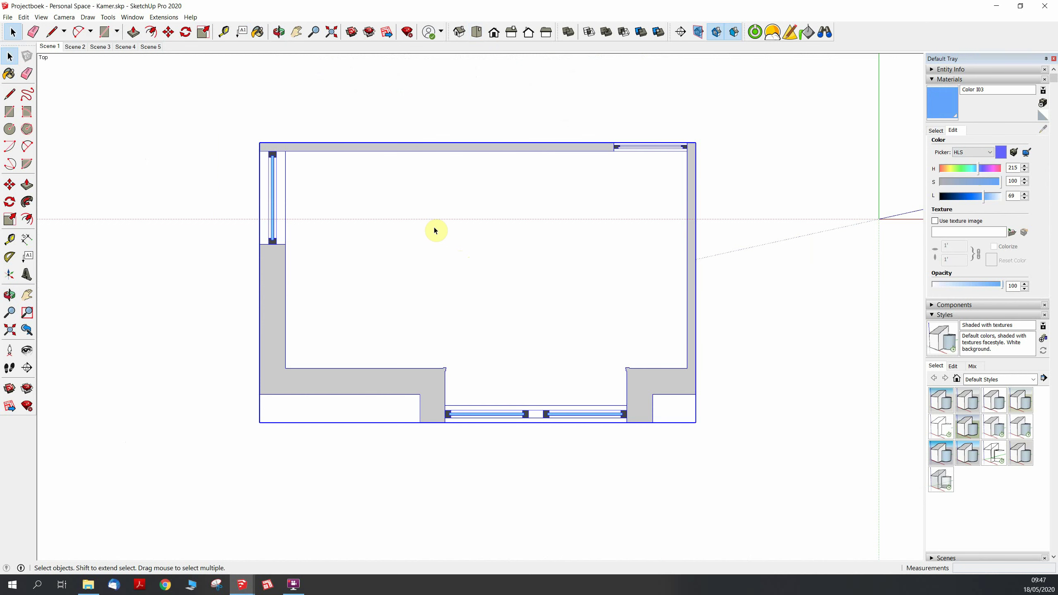
pyautogui.scroll(-2, 333, 212)
# Orbit back to a tilted perspective view of the plan and room.
pyautogui.moveTo(550, 347); pyautogui.dragTo(578, 201, button='middle')
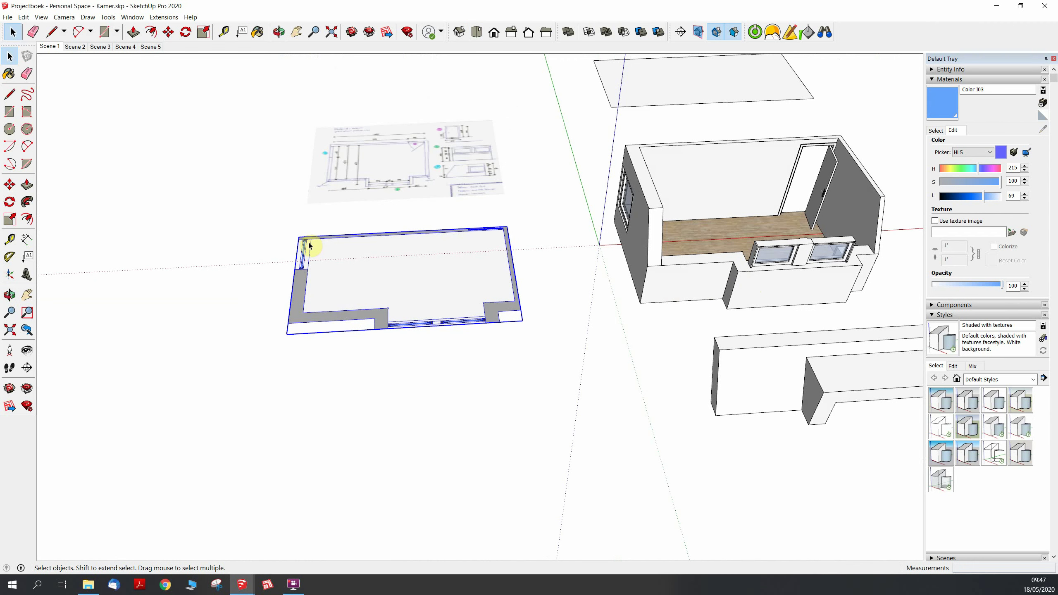
pyautogui.scroll(3, 366, 291)
pyautogui.moveTo(381, 284)
pyautogui.mouseDown(button='middle')
pyautogui.moveTo(413, 314)
pyautogui.moveTo(416, 425)
pyautogui.mouseUp(button='middle')
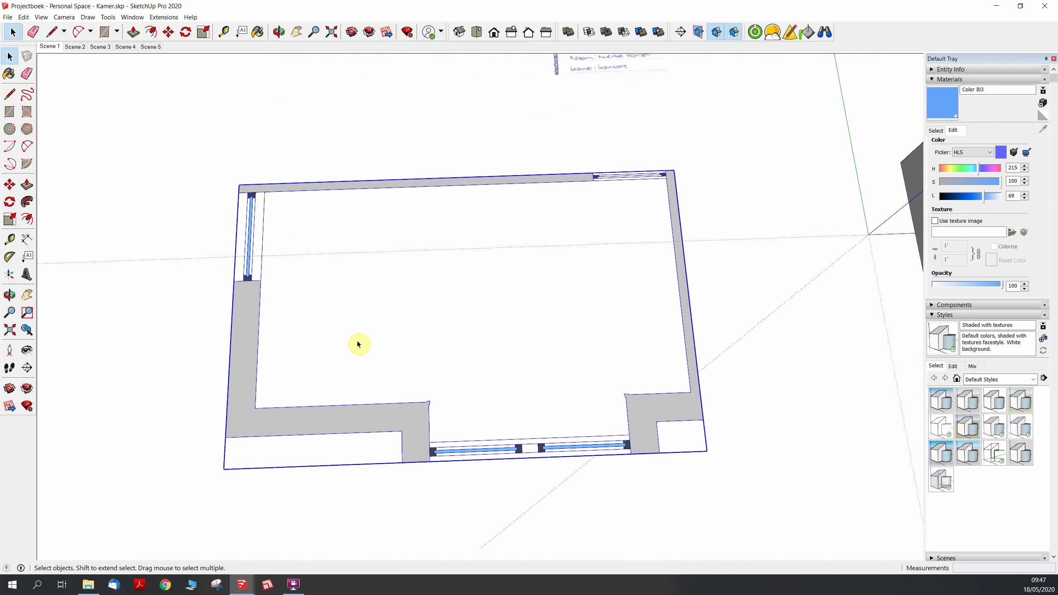
pyautogui.scroll(-4, 272, 343)
pyautogui.scroll(1, 288, 335)
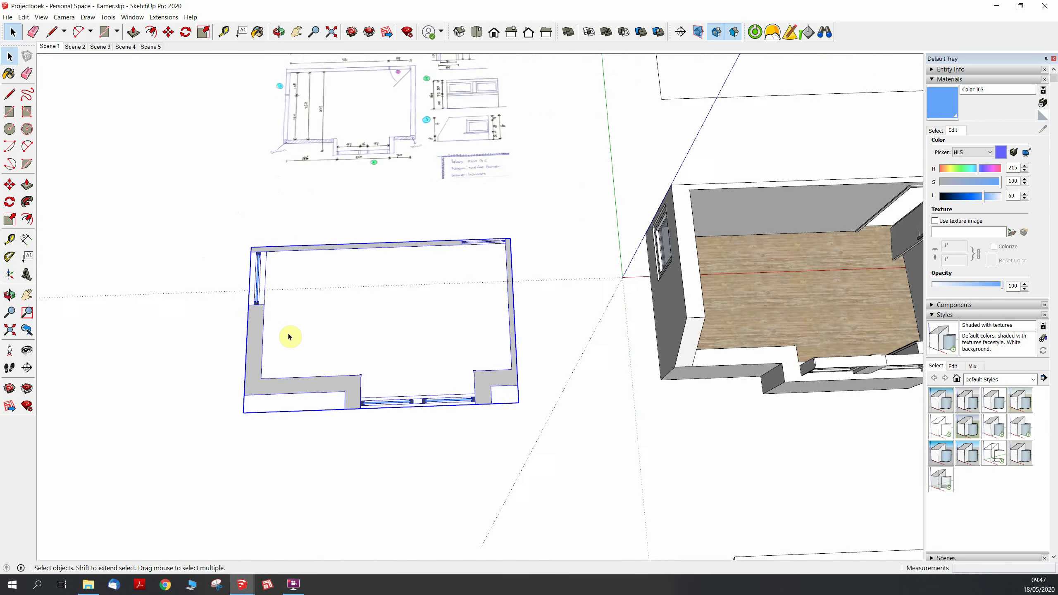
pyautogui.scroll(2, 289, 337)
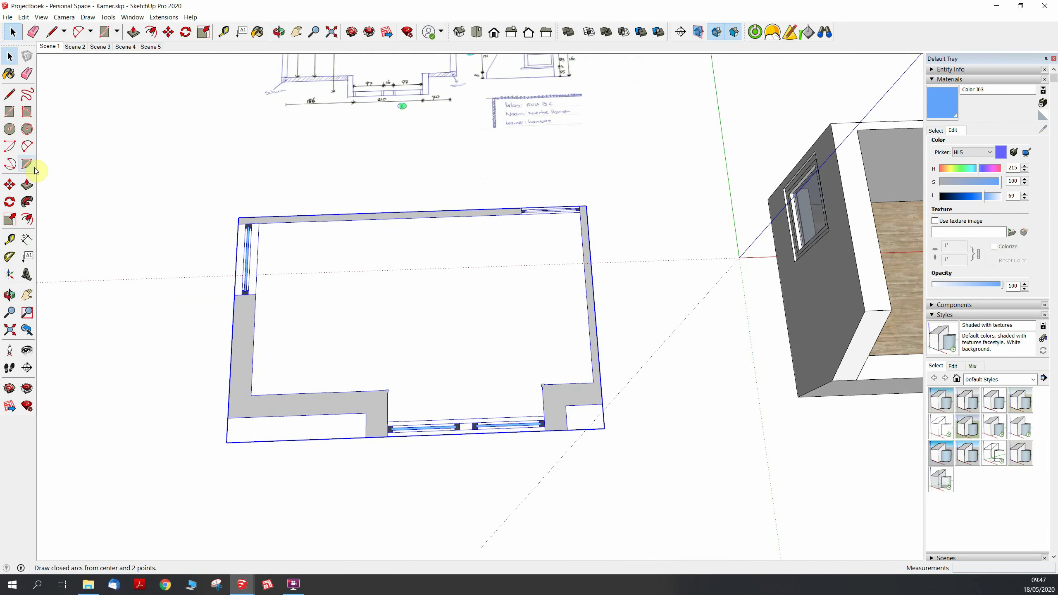